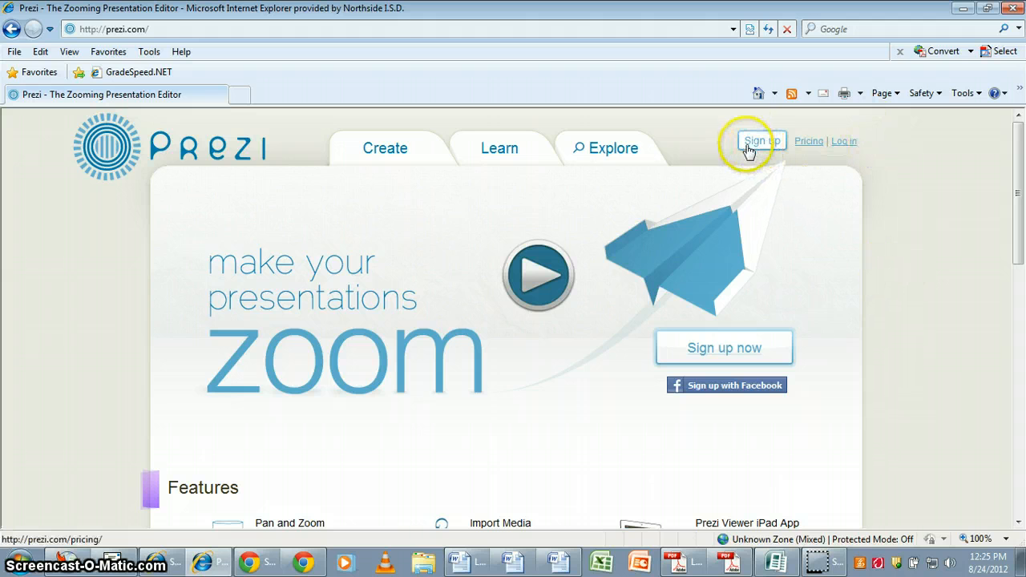
# Log in to Prezi with the account e-mail and password
pyautogui.click(846, 145)
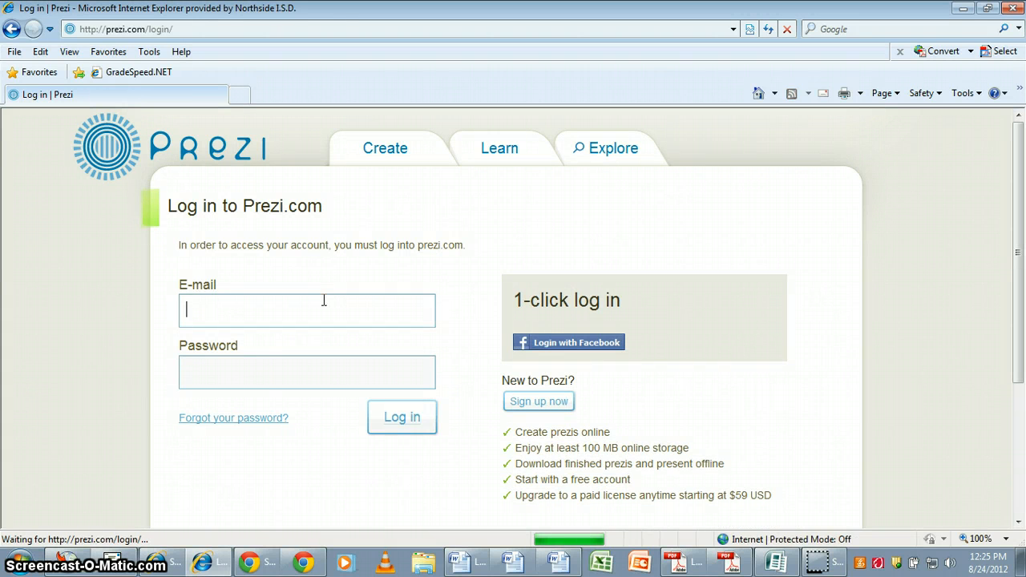
pyautogui.click(230, 306)
pyautogui.write('john.ben')
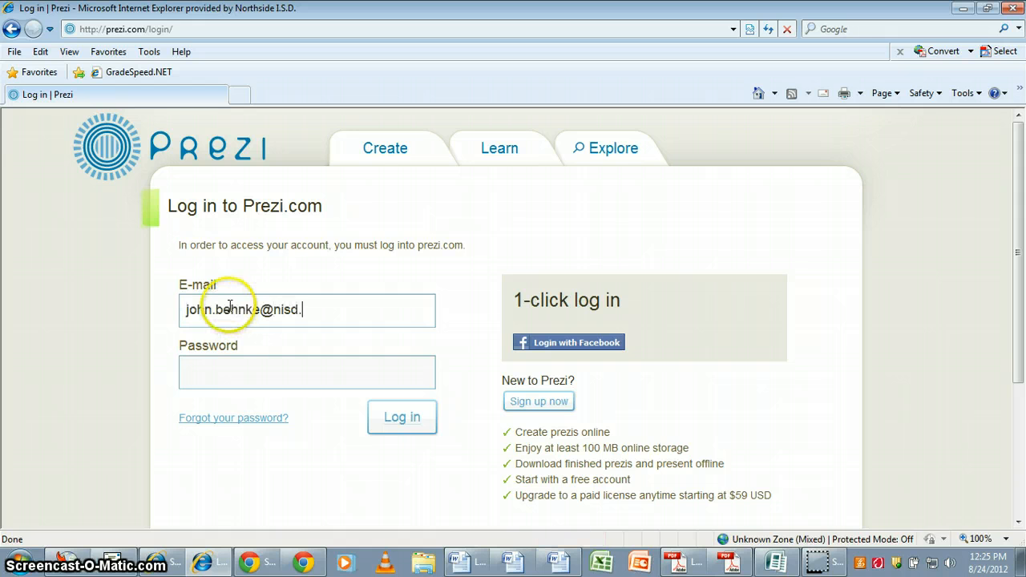
pyautogui.click(391, 412)
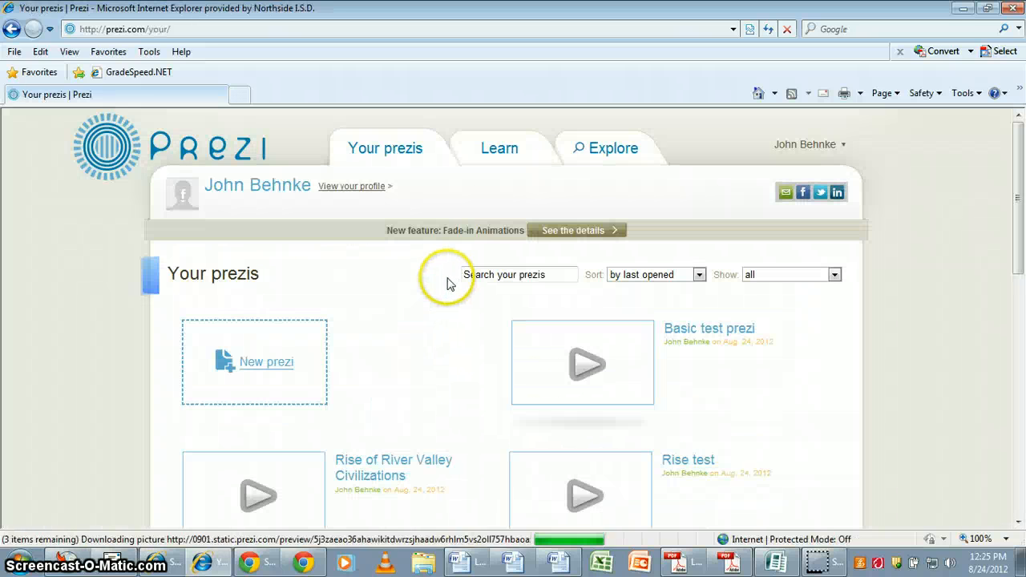
# Open the 'Basic test prezi' detail page from the Your prezis list
pyautogui.scroll(-10, 431, 232)
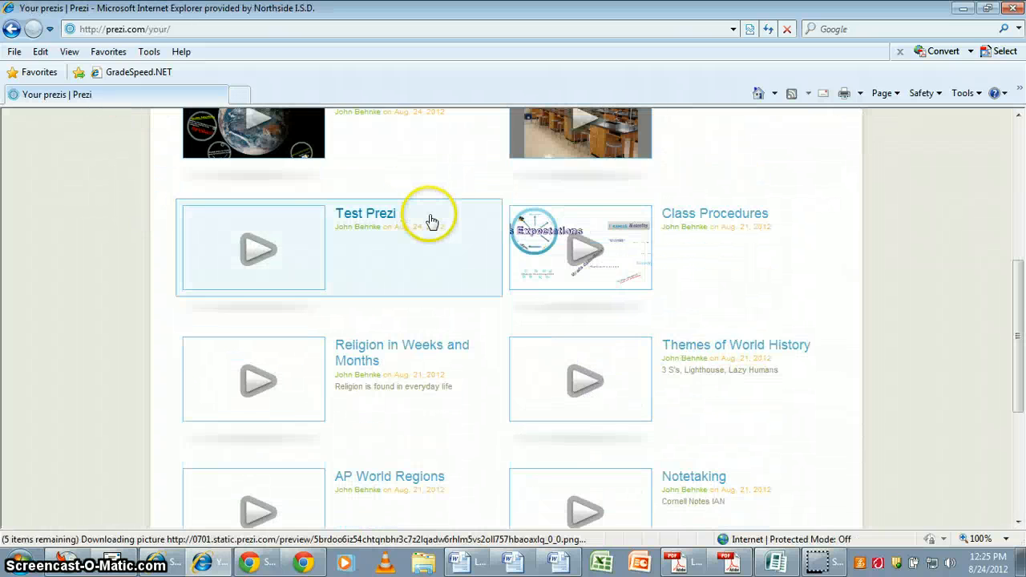
pyautogui.scroll(10, 470, 320)
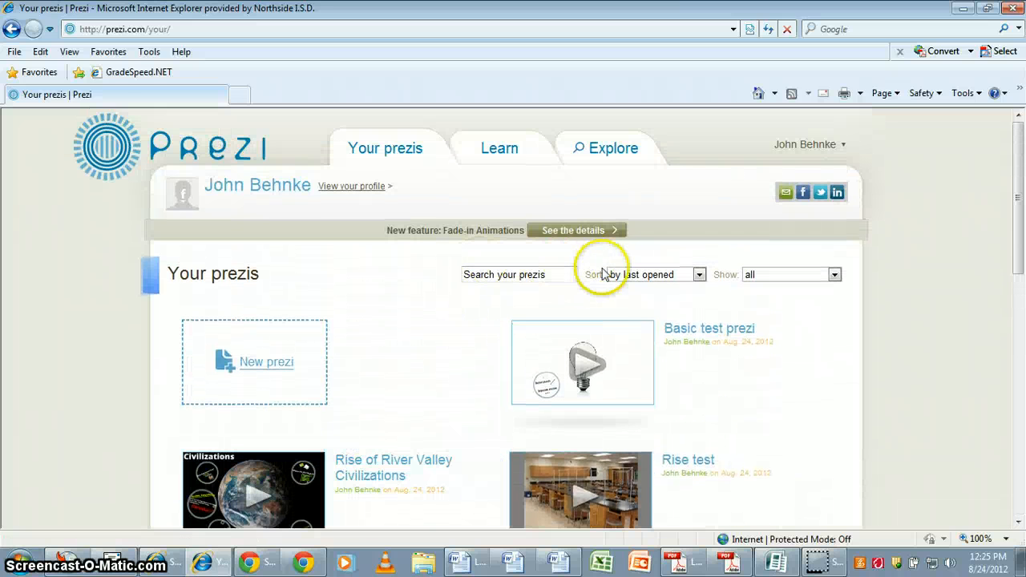
pyautogui.scroll(-3, 291, 300)
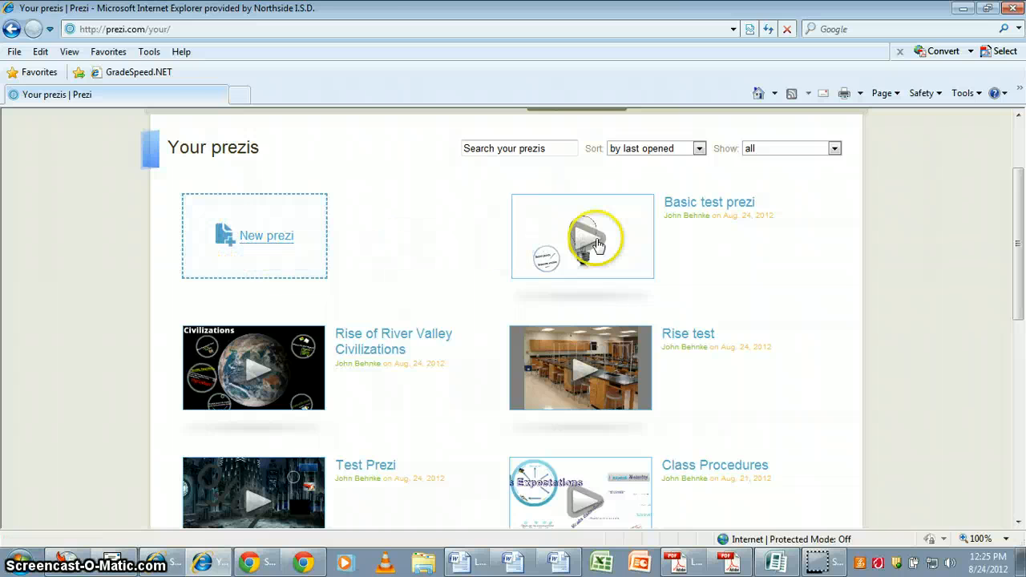
pyautogui.click(683, 219)
pyautogui.click(665, 199)
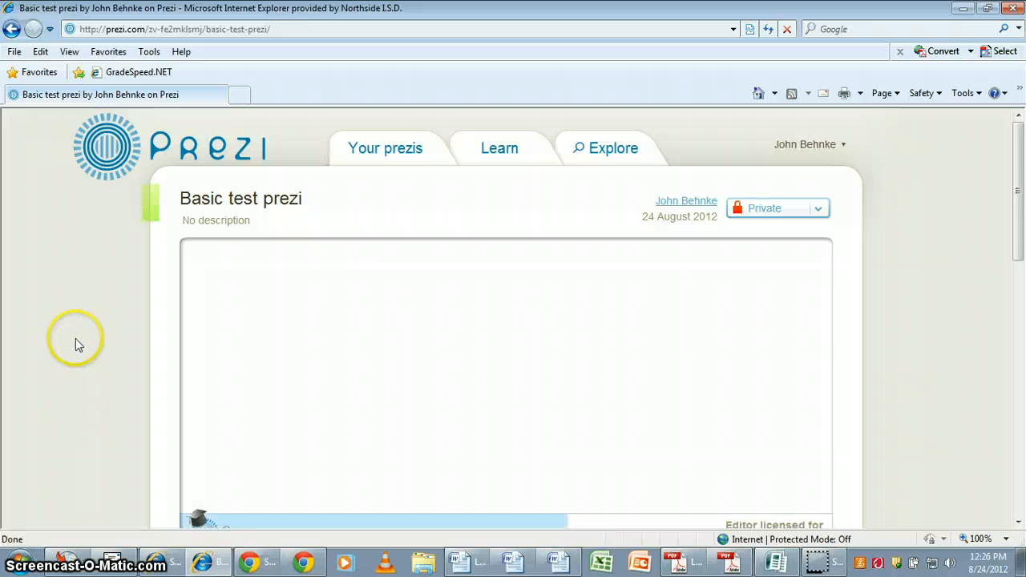
# Export 'Basic test prezi' as a Portable prezi from the Download options
pyautogui.scroll(-3, 76, 343)
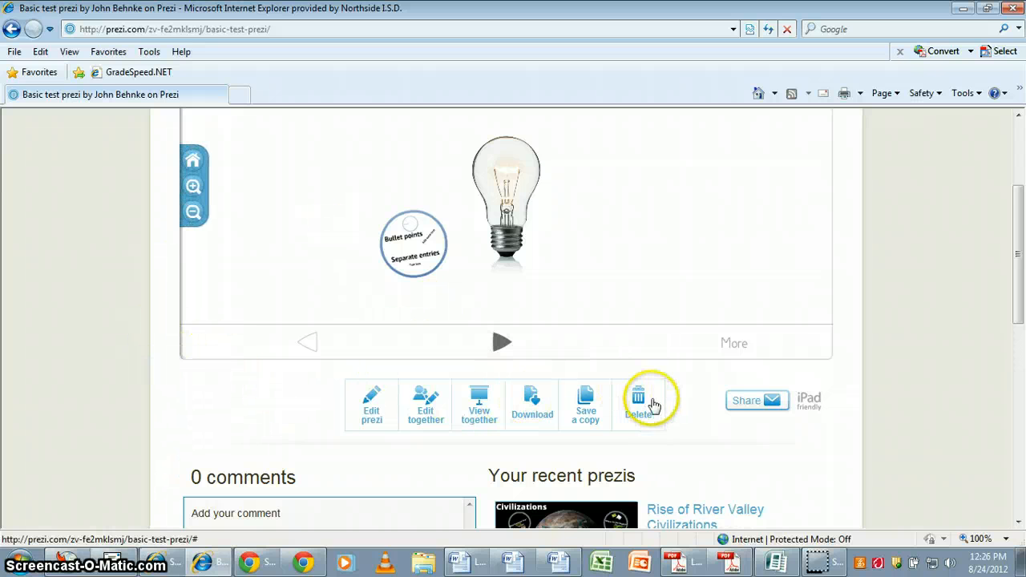
pyautogui.scroll(-1, 698, 396)
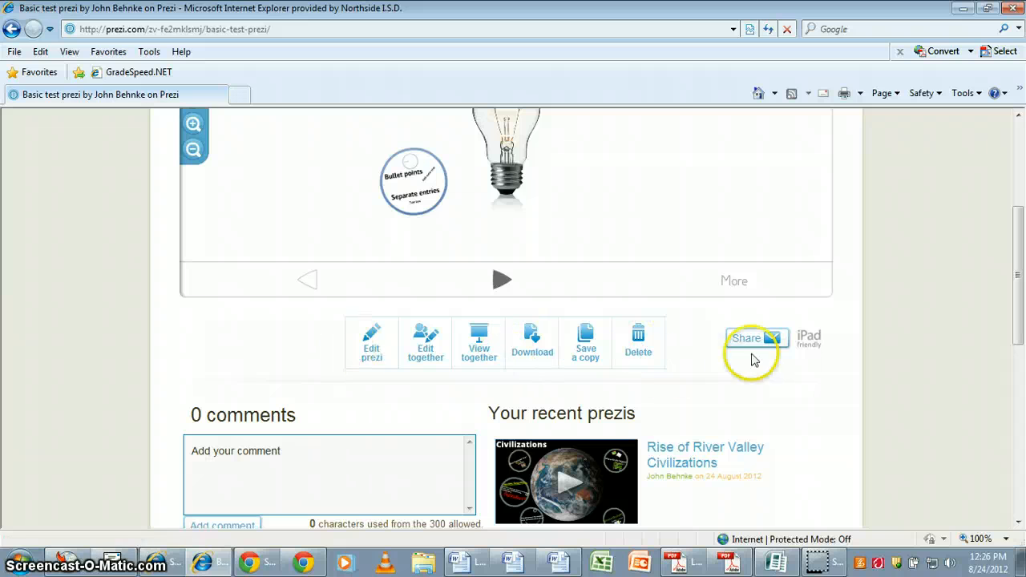
pyautogui.click(534, 345)
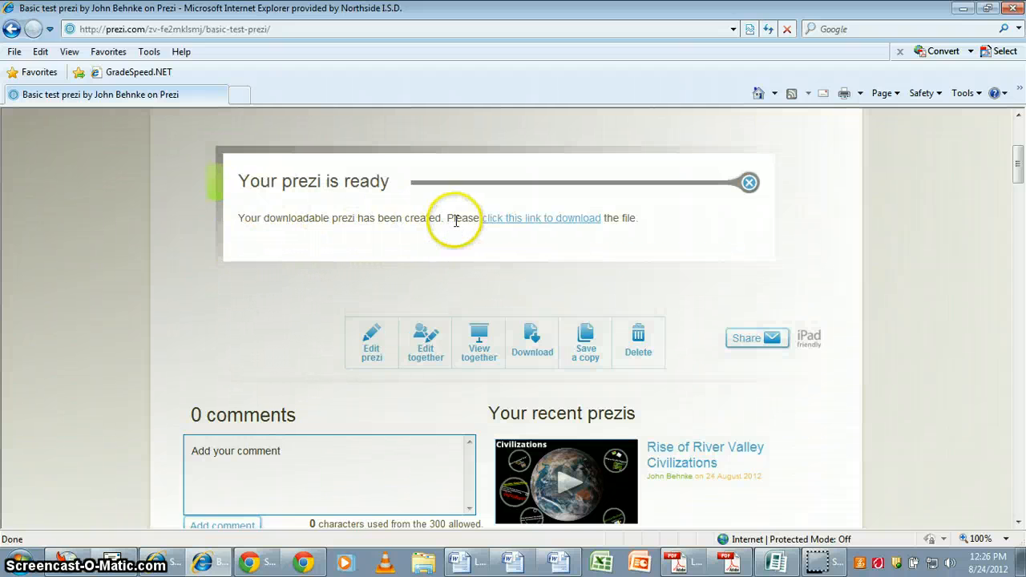
# Download and open the portable prezi zip, then dismiss the ready notice
pyautogui.click(522, 222)
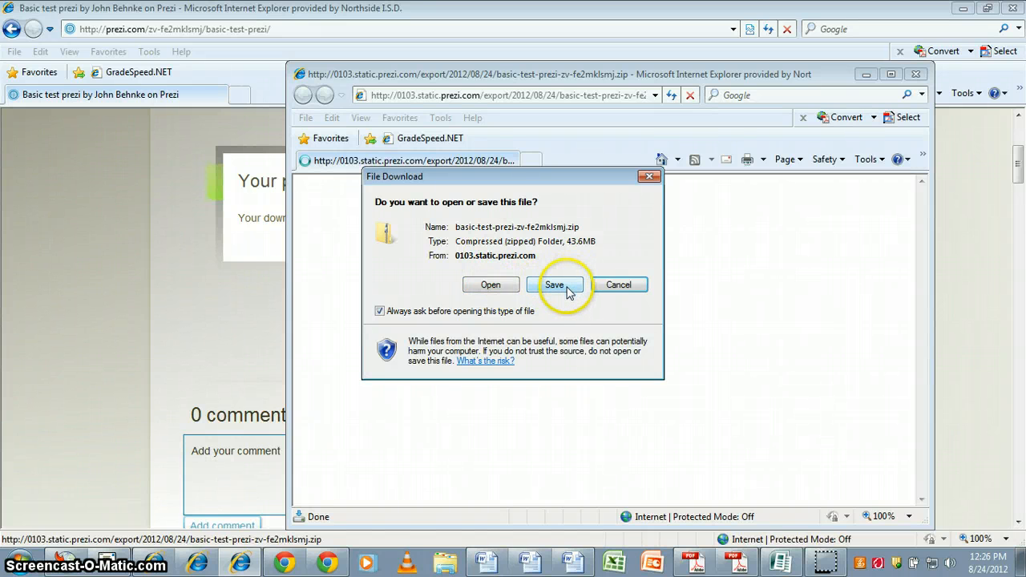
pyautogui.click(489, 286)
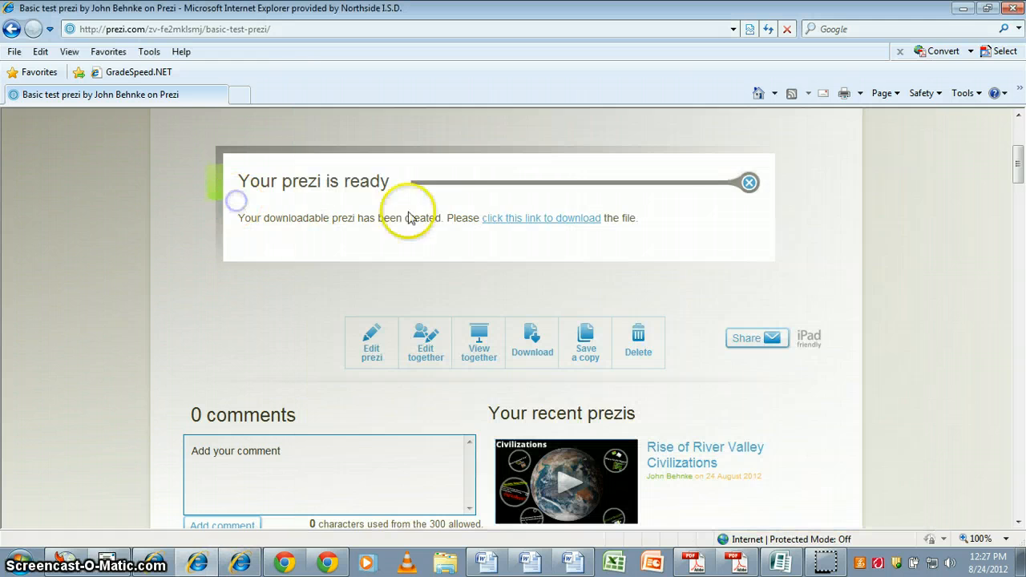
pyautogui.click(750, 182)
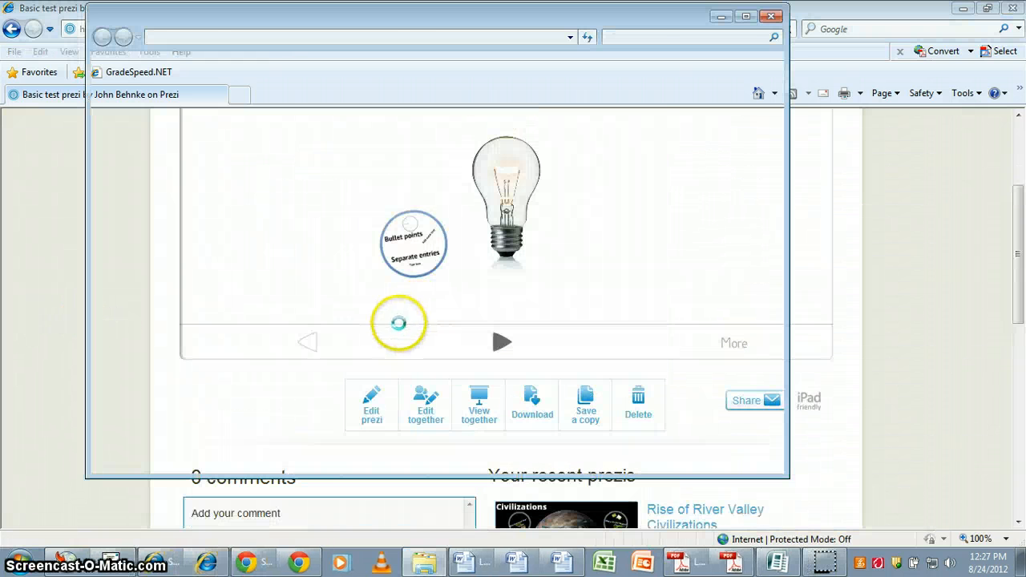
# Open the downloaded prezi zip from the 9K05HT88 cache folder, allowing the blocked files
pyautogui.moveTo(315, 20); pyautogui.dragTo(335, 48)
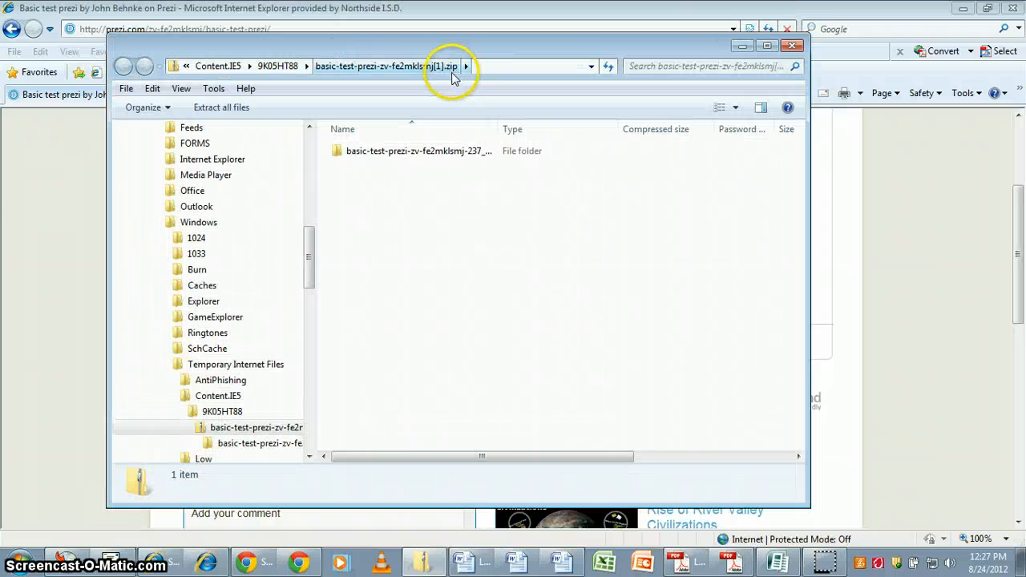
pyautogui.click(295, 66)
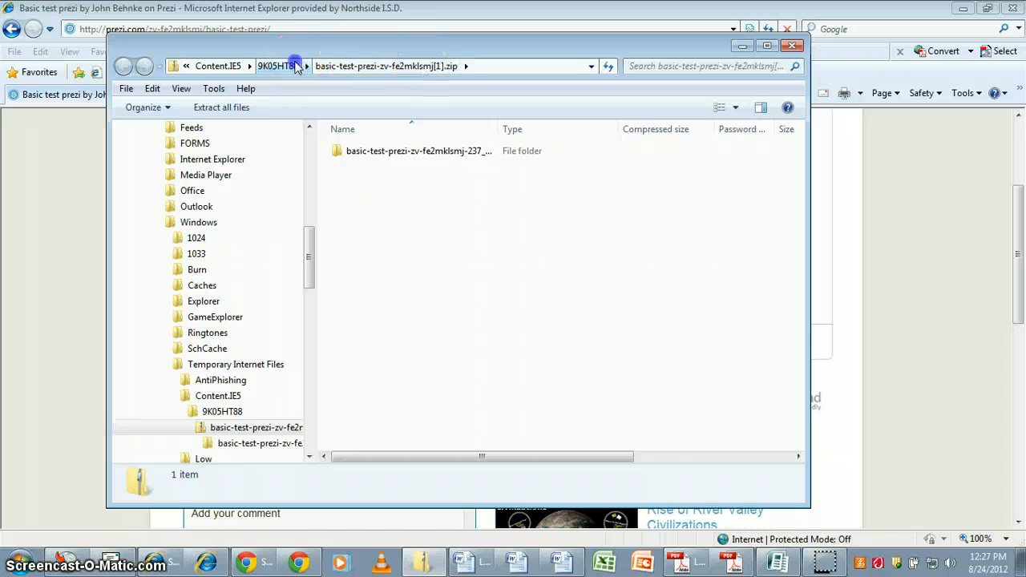
pyautogui.scroll(-5, 389, 427)
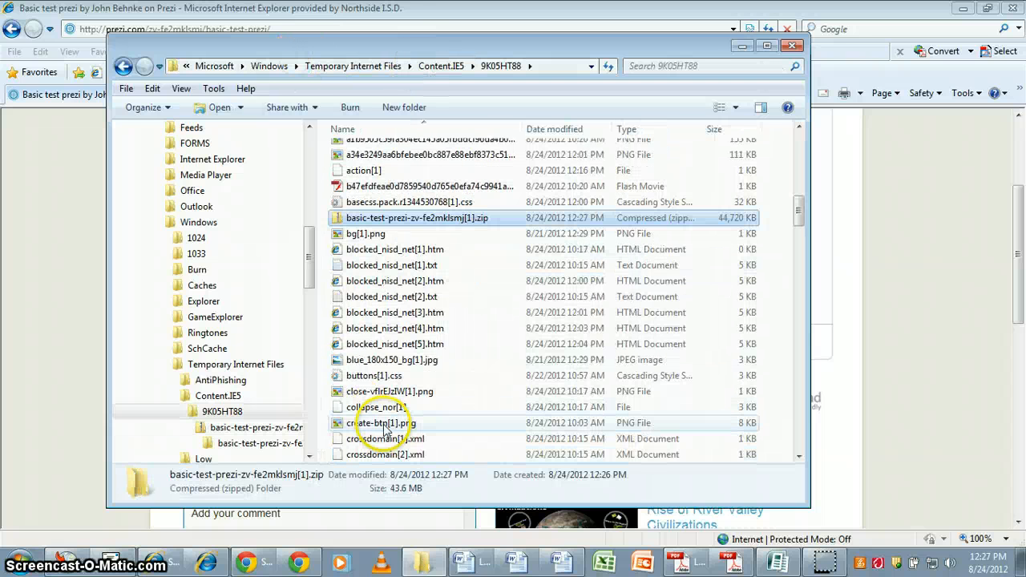
pyautogui.doubleClick(354, 222)
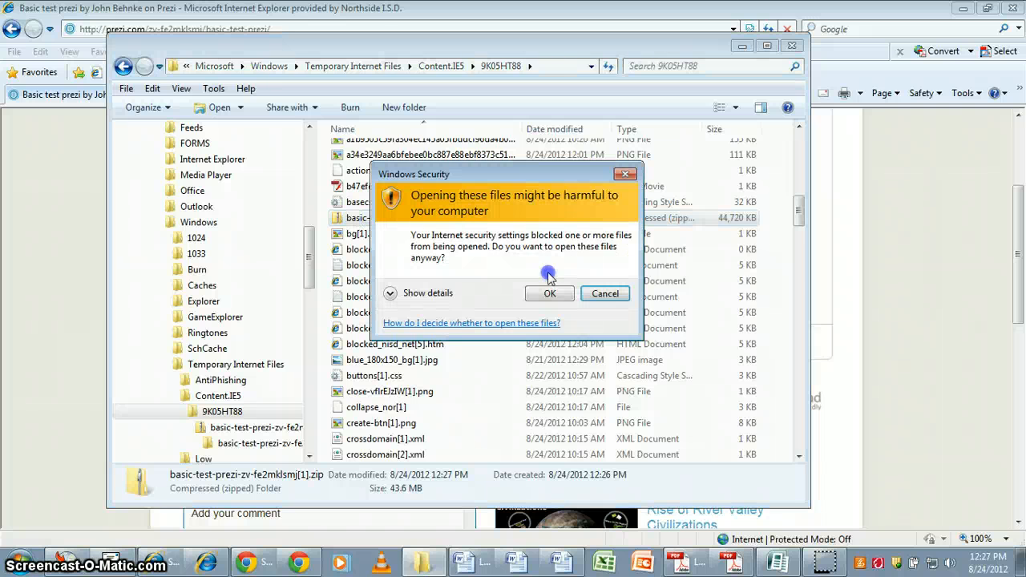
pyautogui.click(554, 294)
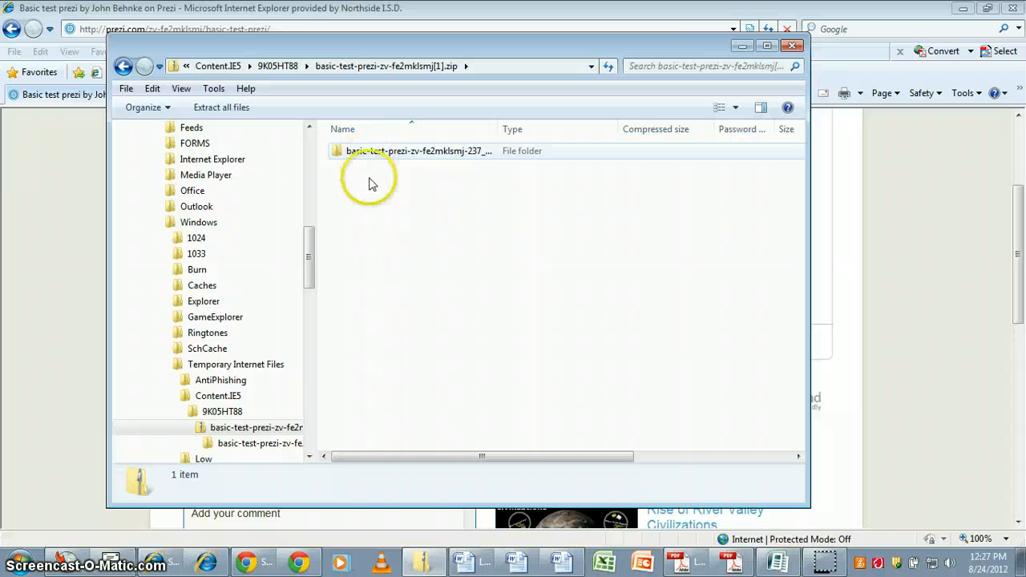
# Copy the prezi folder out of the zip and go to the Desktop
pyautogui.click(365, 156)
pyautogui.rightClick(364, 157)
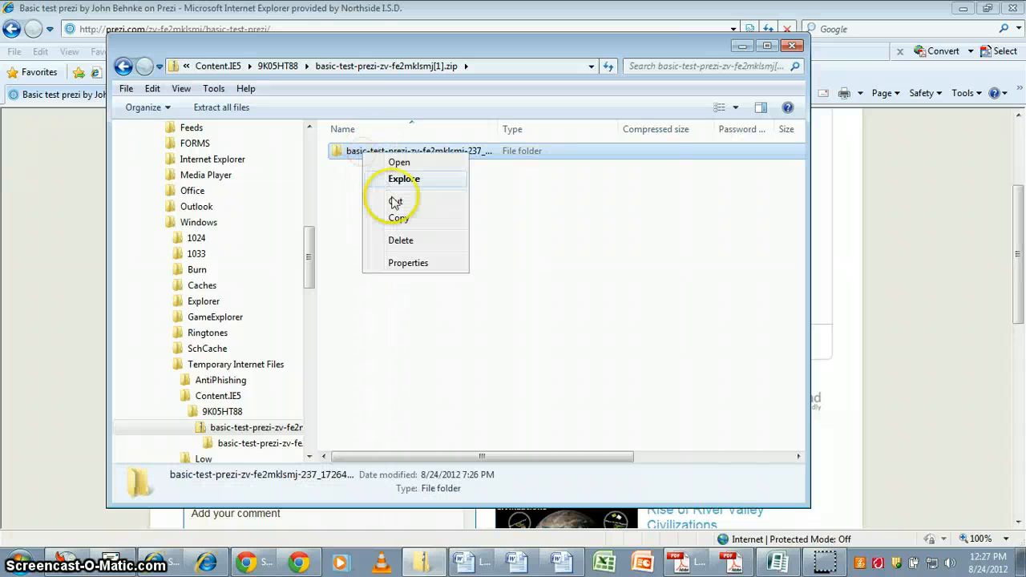
pyautogui.click(327, 250)
pyautogui.moveTo(307, 252); pyautogui.dragTo(307, 132)
pyautogui.doubleClick(392, 153)
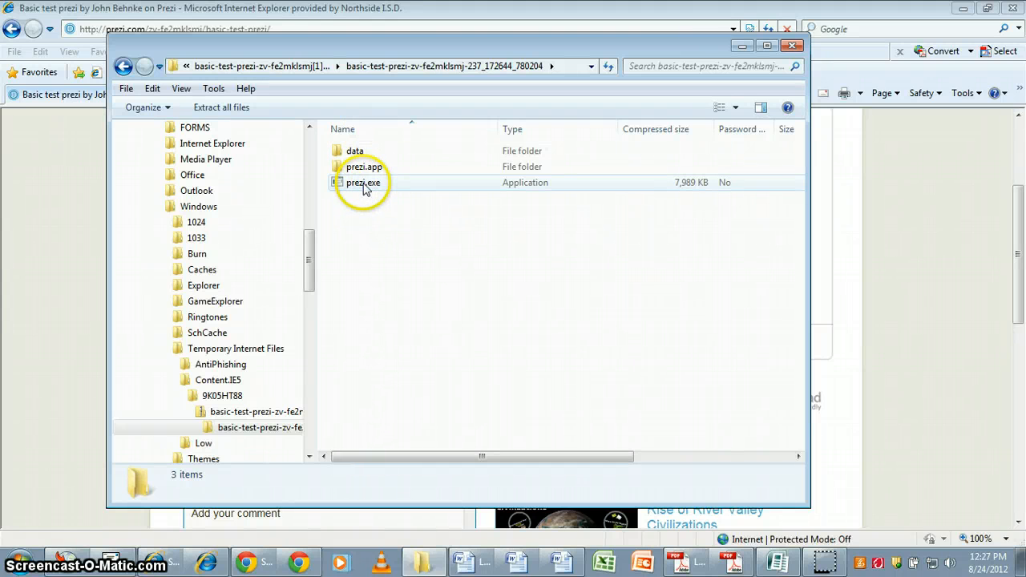
pyautogui.click(123, 66)
pyautogui.rightClick(378, 159)
pyautogui.click(413, 221)
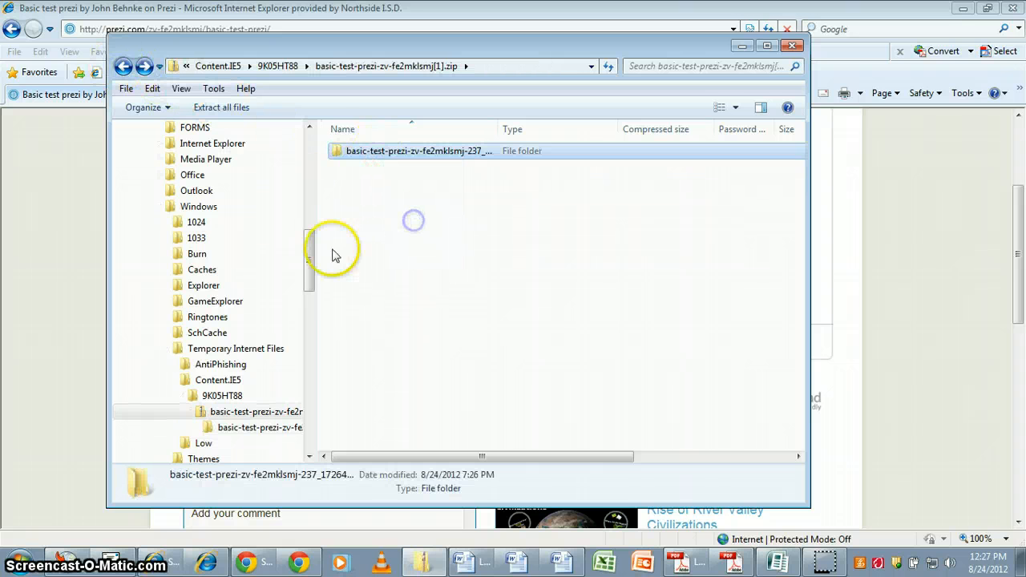
pyautogui.moveTo(309, 261); pyautogui.dragTo(301, 133)
pyautogui.click(184, 150)
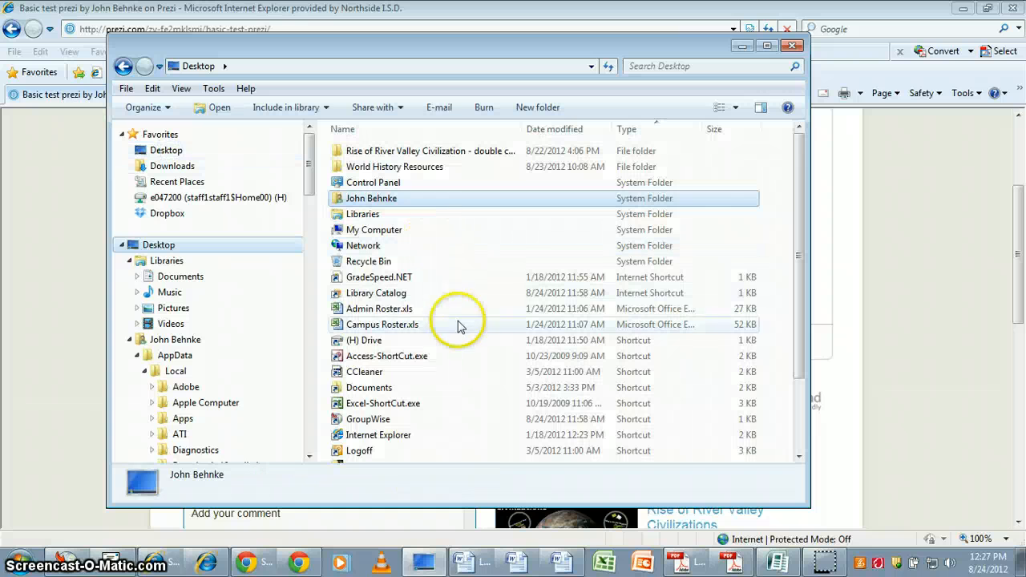
# Paste the prezi folder onto the Desktop and run its prezi.exe in Flash Player
pyautogui.hotkey('ctrl', 'v')
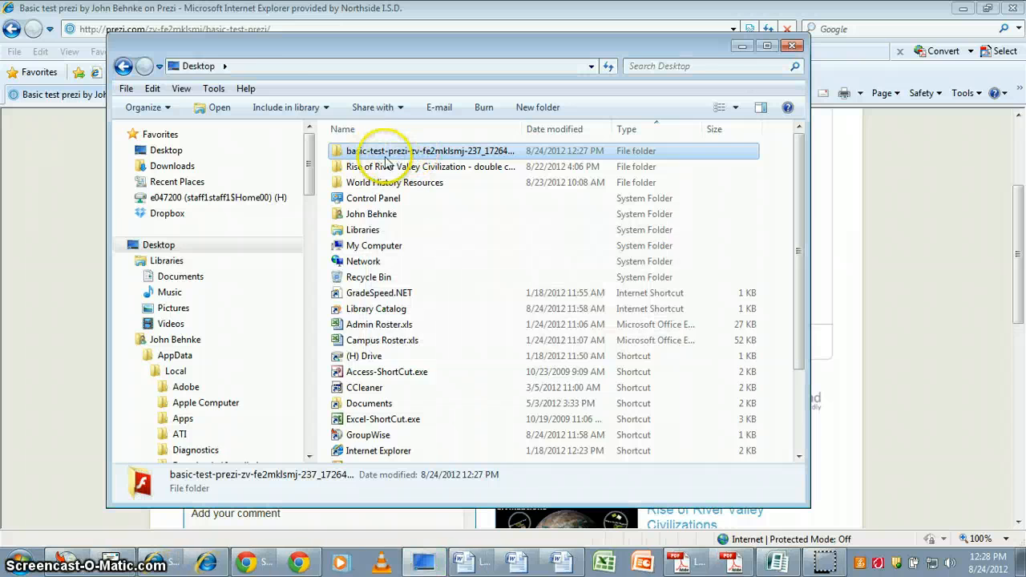
pyautogui.doubleClick(386, 154)
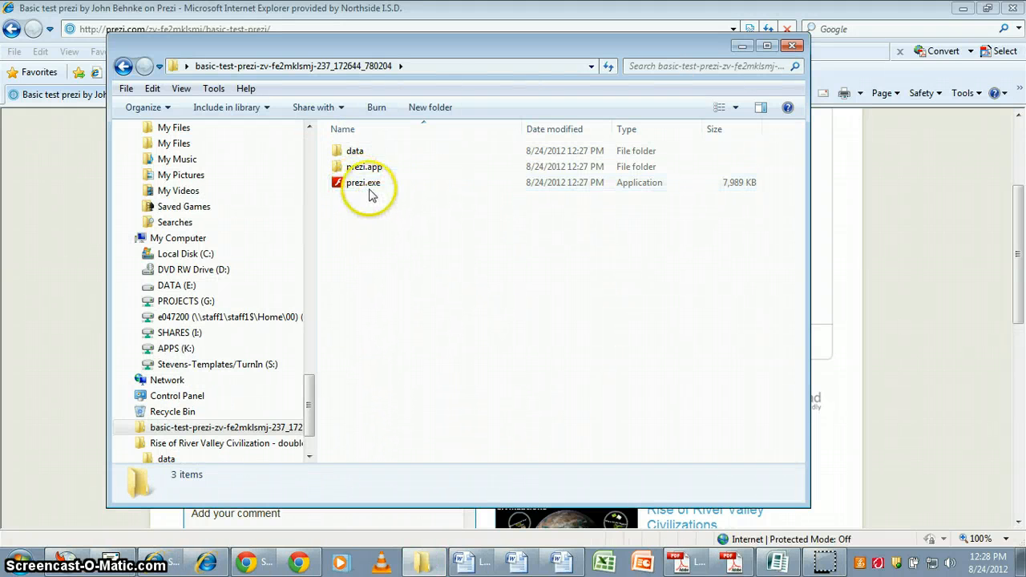
pyautogui.doubleClick(366, 185)
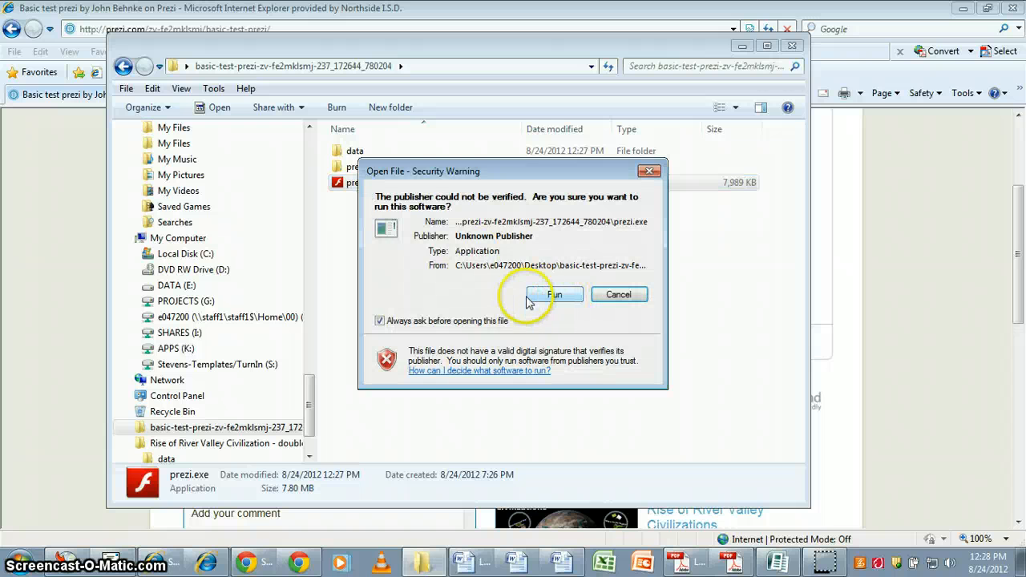
pyautogui.click(555, 295)
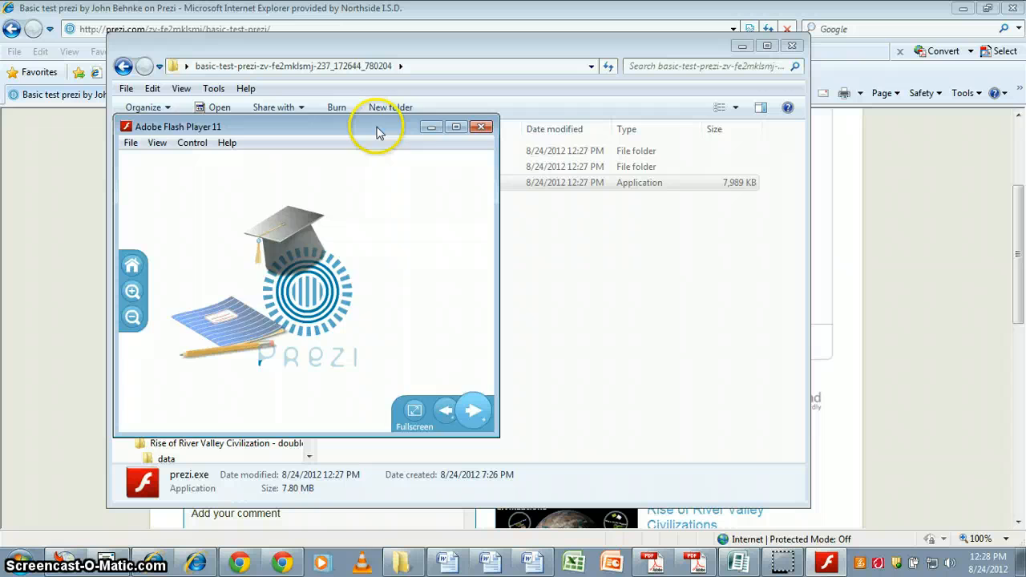
pyautogui.moveTo(379, 133); pyautogui.dragTo(492, 124)
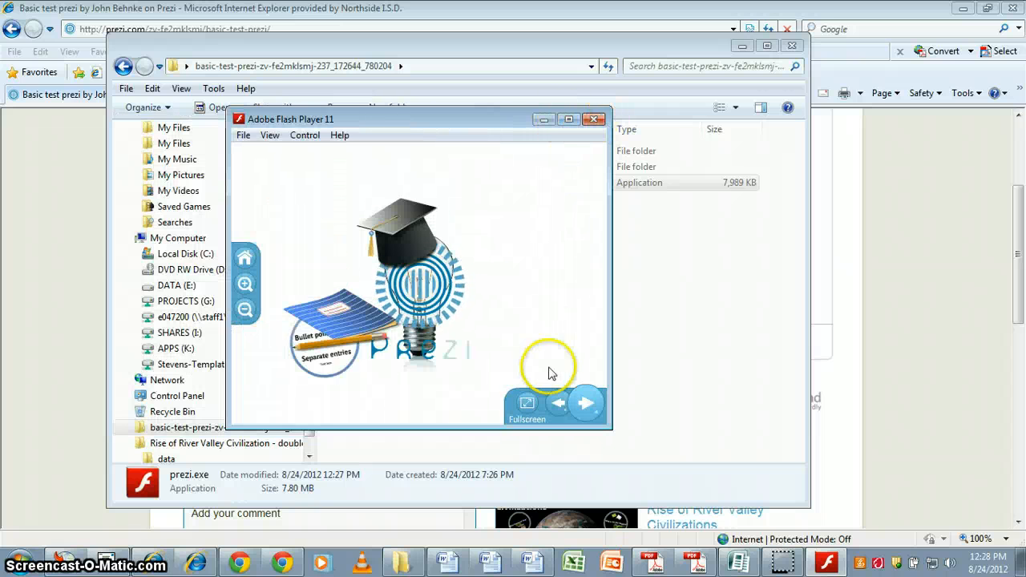
# Play the offline prezi fullscreen through Bullet points, Add some text and Separate entries, then close it
pyautogui.click(527, 403)
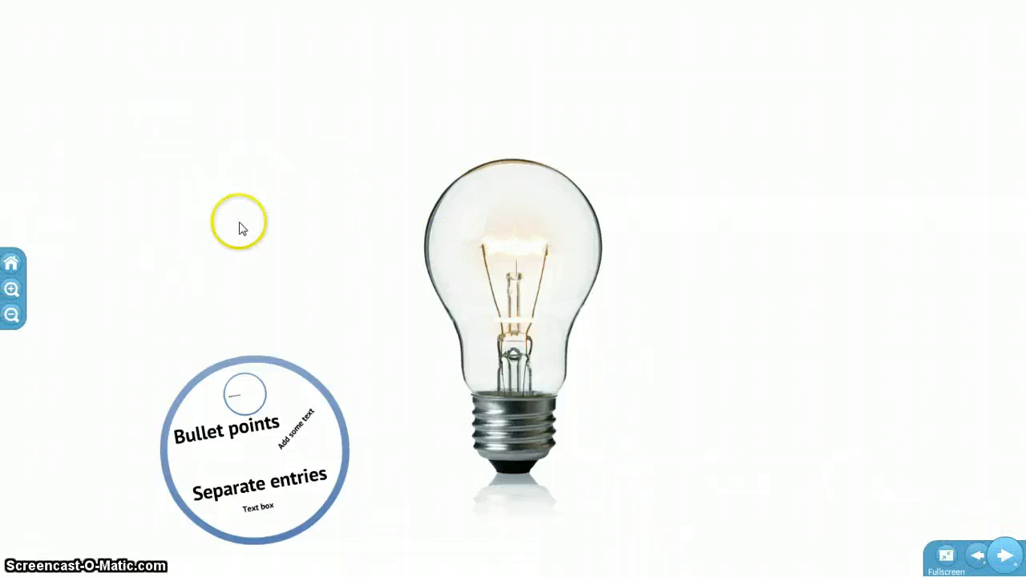
pyautogui.click(1003, 556)
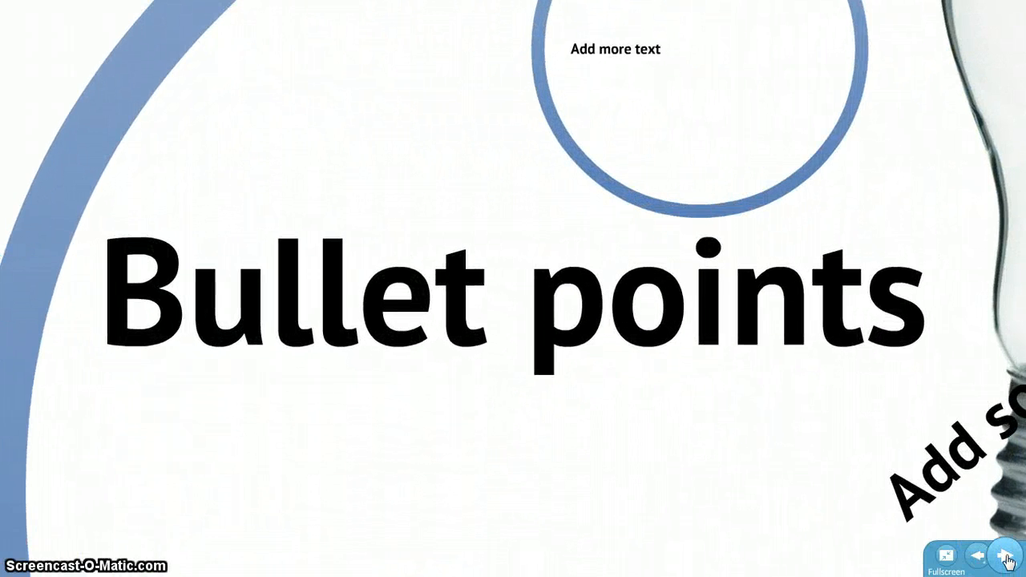
pyautogui.click(1005, 557)
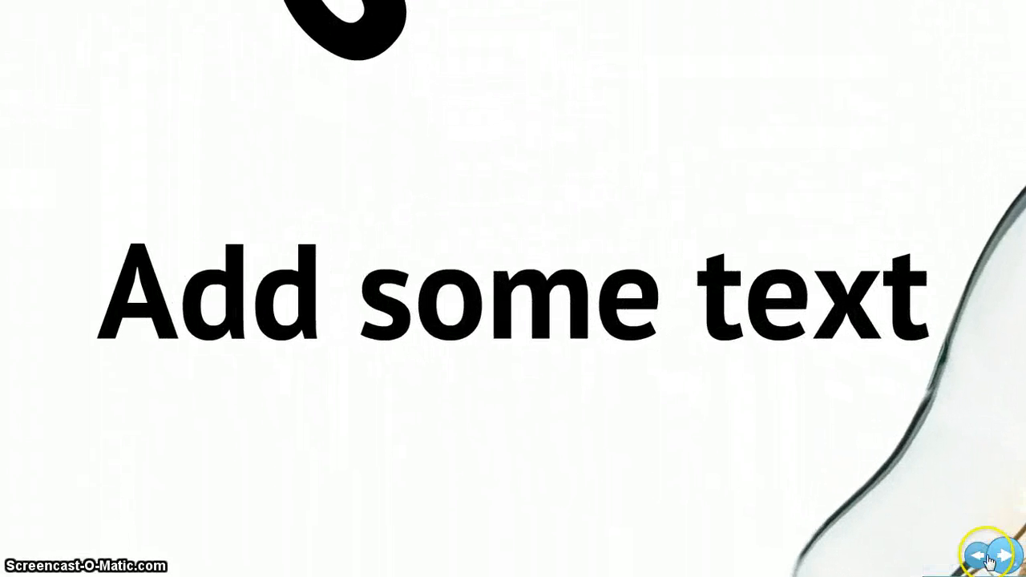
pyautogui.click(1005, 558)
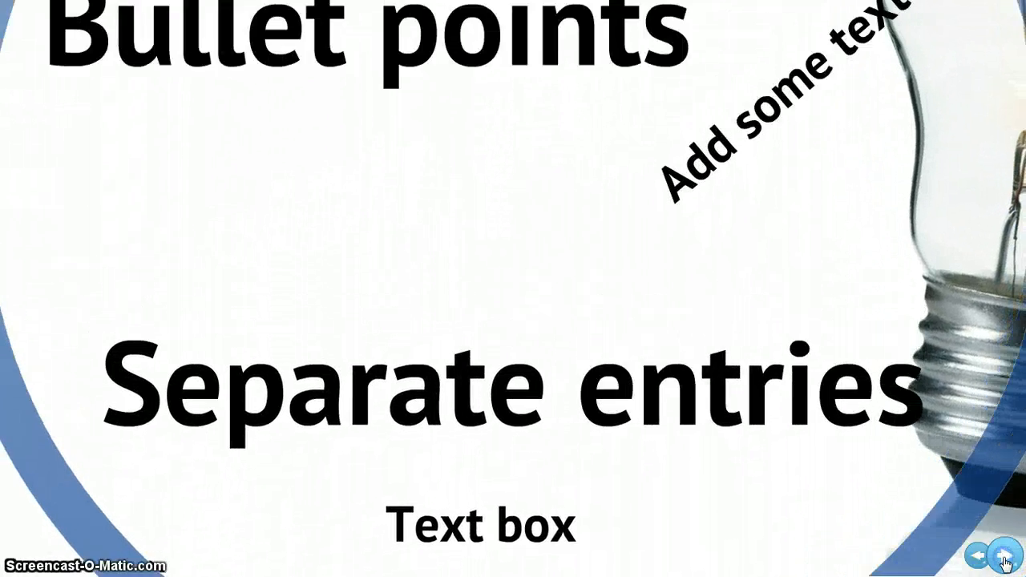
pyautogui.click(1006, 558)
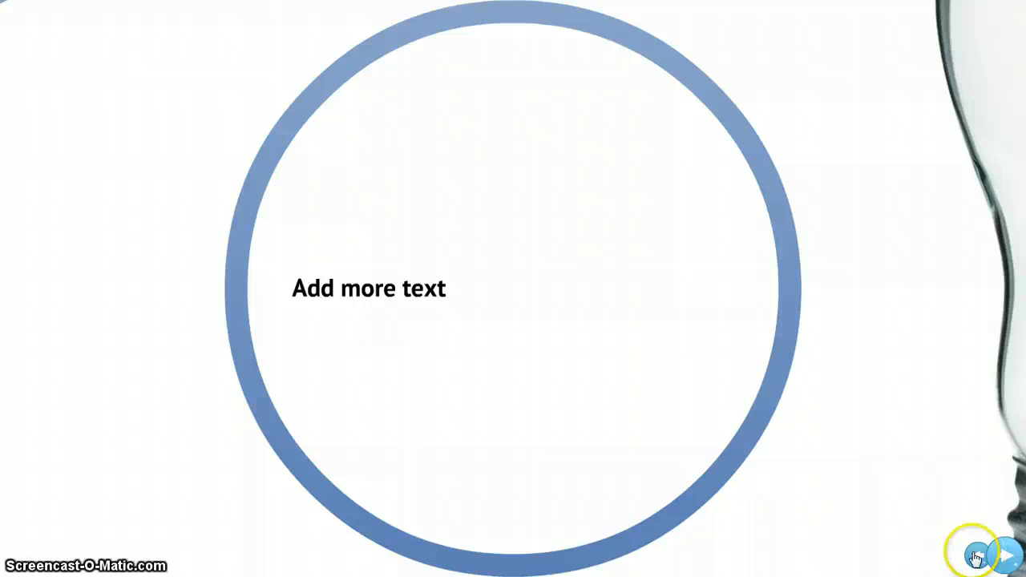
pyautogui.click(945, 553)
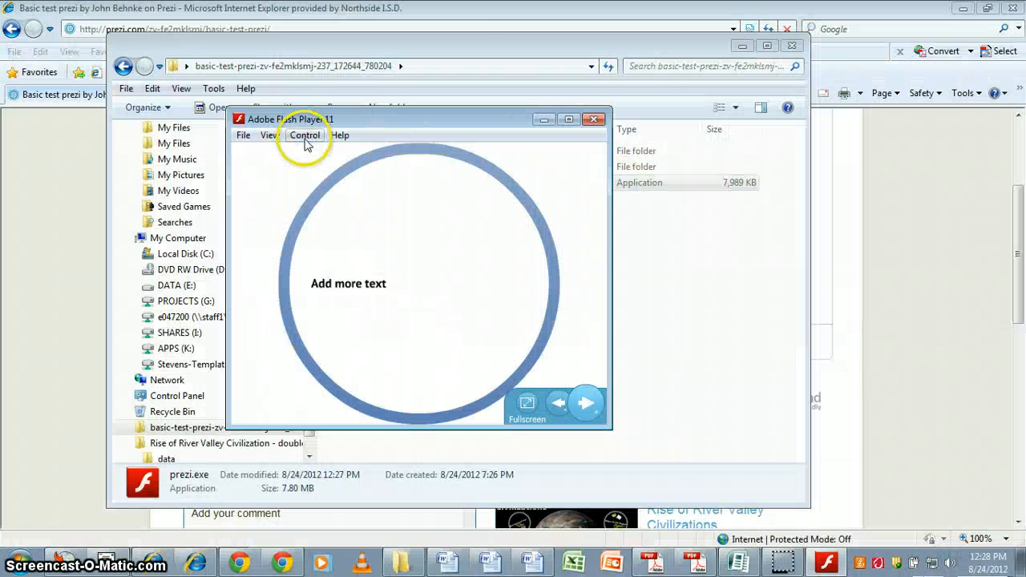
pyautogui.click(588, 122)
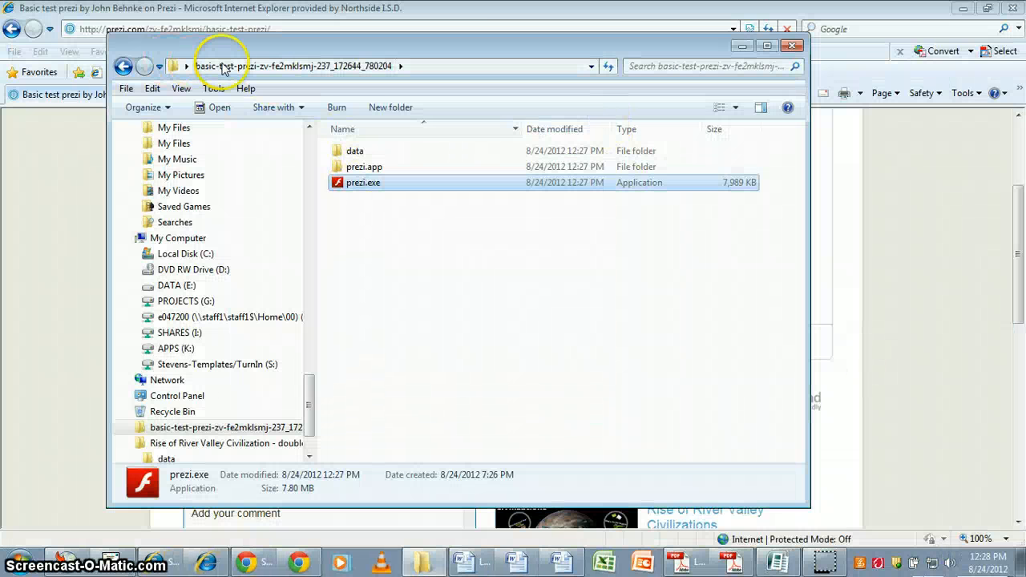
# Rename the copied prezi folder on the Desktop to 'Basic Test Prezi'
pyautogui.click(123, 65)
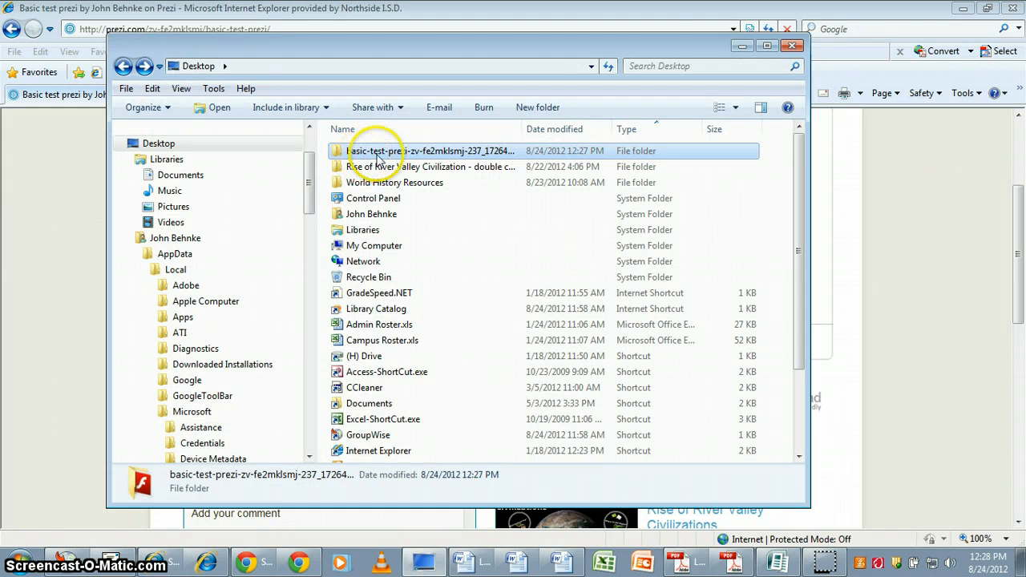
pyautogui.click(360, 151)
pyautogui.write('B')
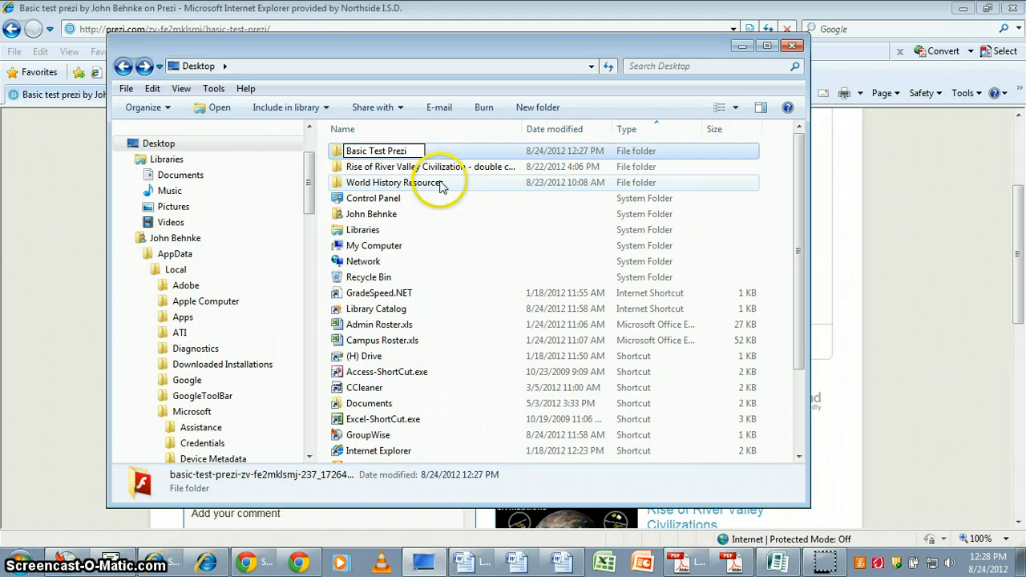
pyautogui.write('asic Test Prezi')
pyautogui.press('Return')
# Close Explorer and start a new prezi titled 'Nother basic test' from Your prezis
pyautogui.click(791, 45)
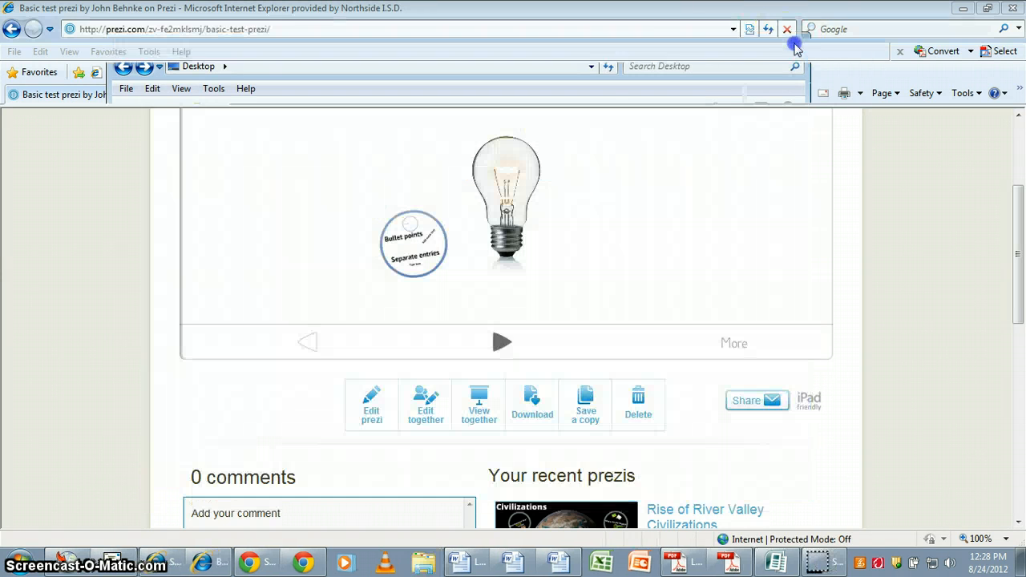
pyautogui.scroll(3, 850, 373)
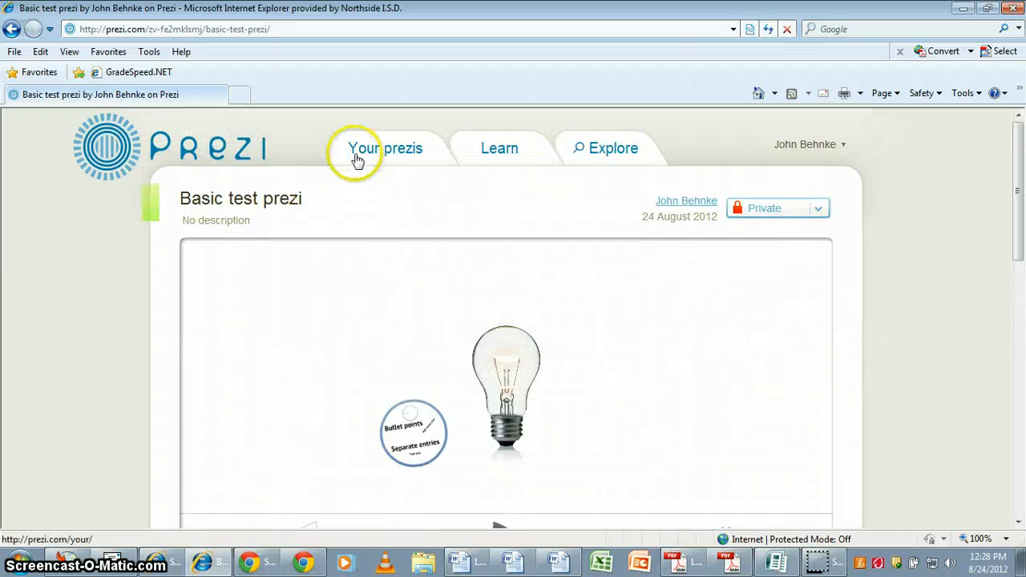
pyautogui.scroll(-2, 119, 267)
pyautogui.scroll(2, 119, 267)
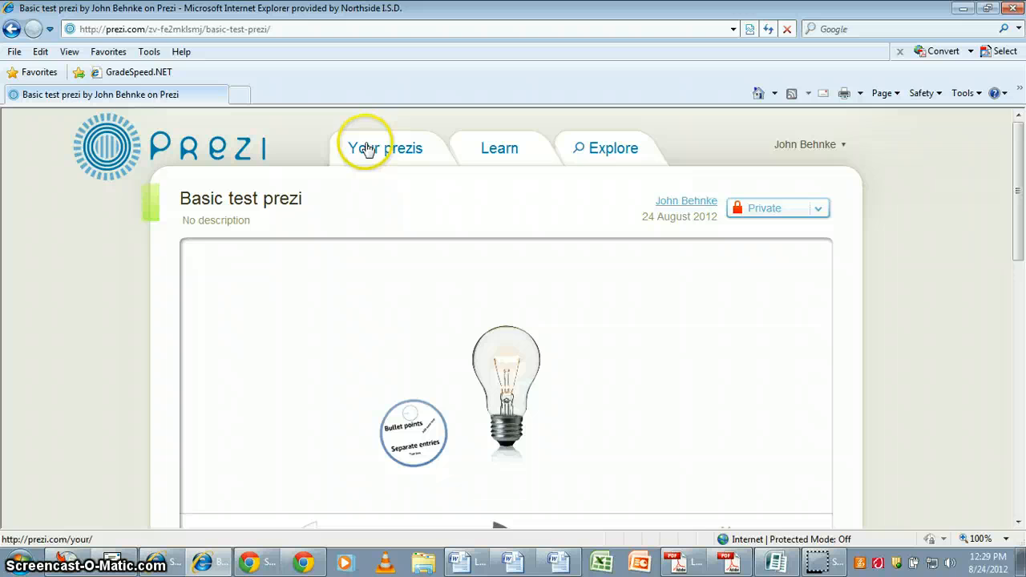
pyautogui.click(366, 150)
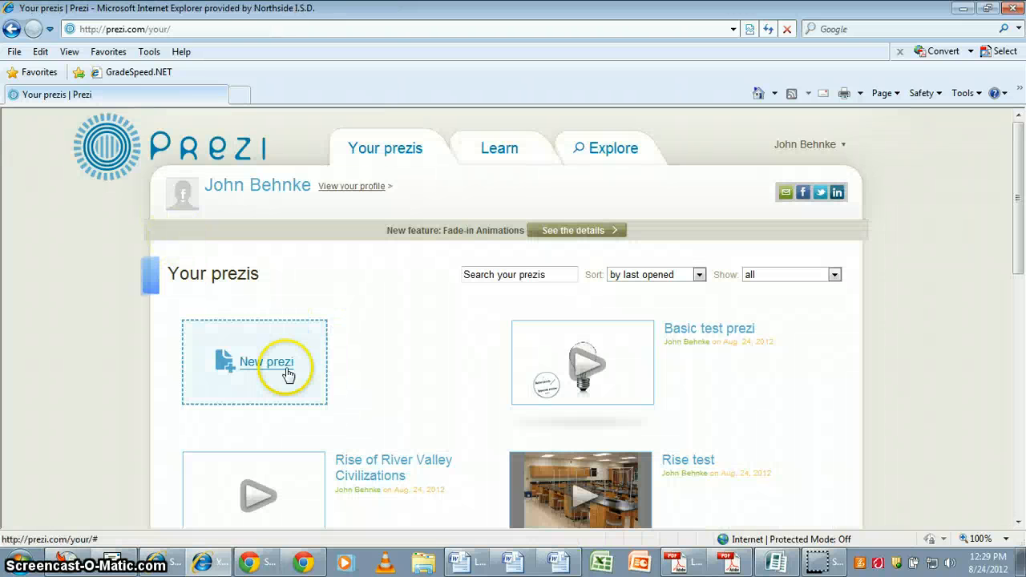
pyautogui.click(253, 366)
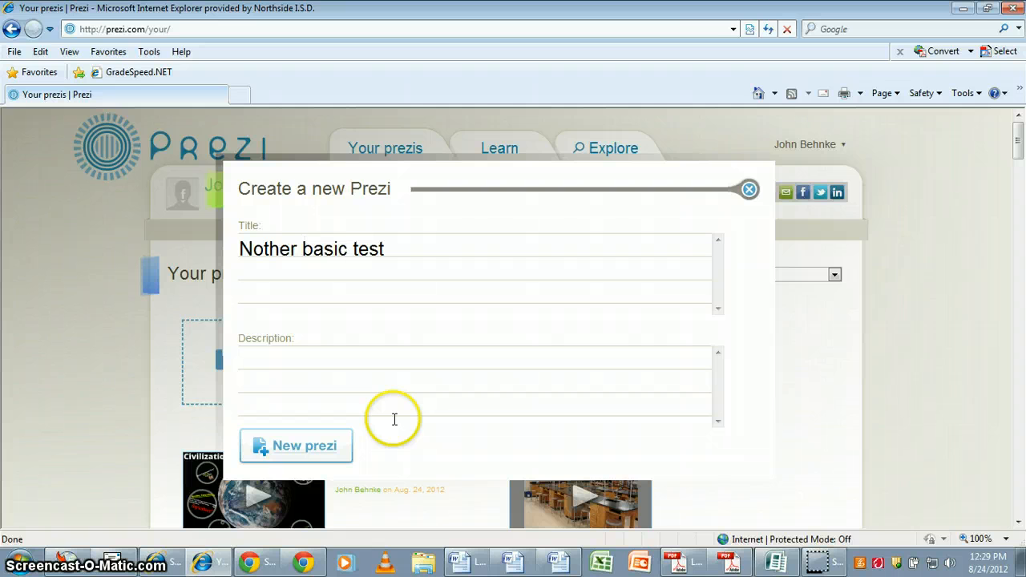
# Create the prezi from the Perspective 2 template and start editing it
pyautogui.click(314, 447)
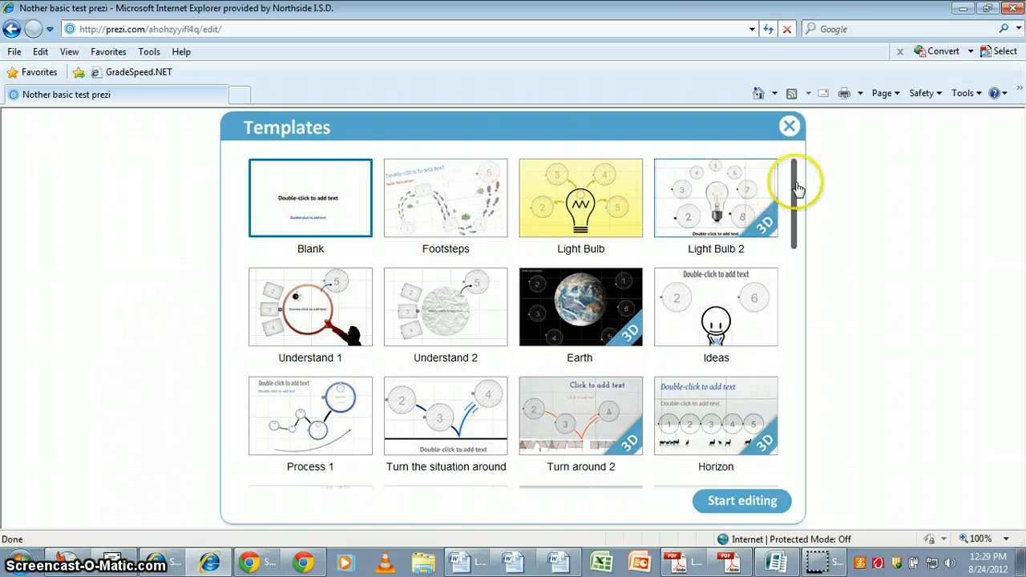
pyautogui.moveTo(797, 185); pyautogui.dragTo(806, 436)
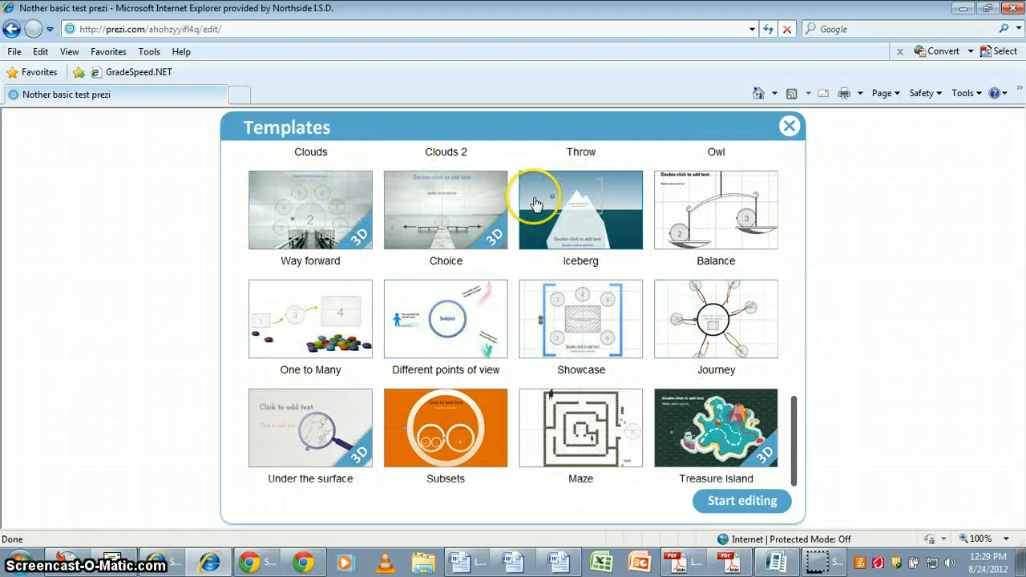
pyautogui.moveTo(794, 430); pyautogui.dragTo(795, 338)
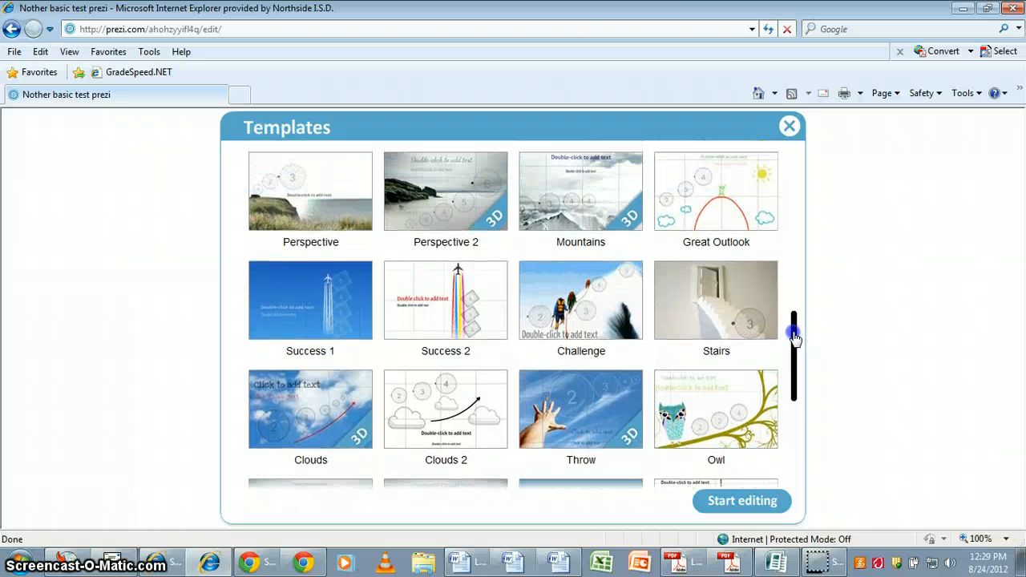
pyautogui.click(445, 197)
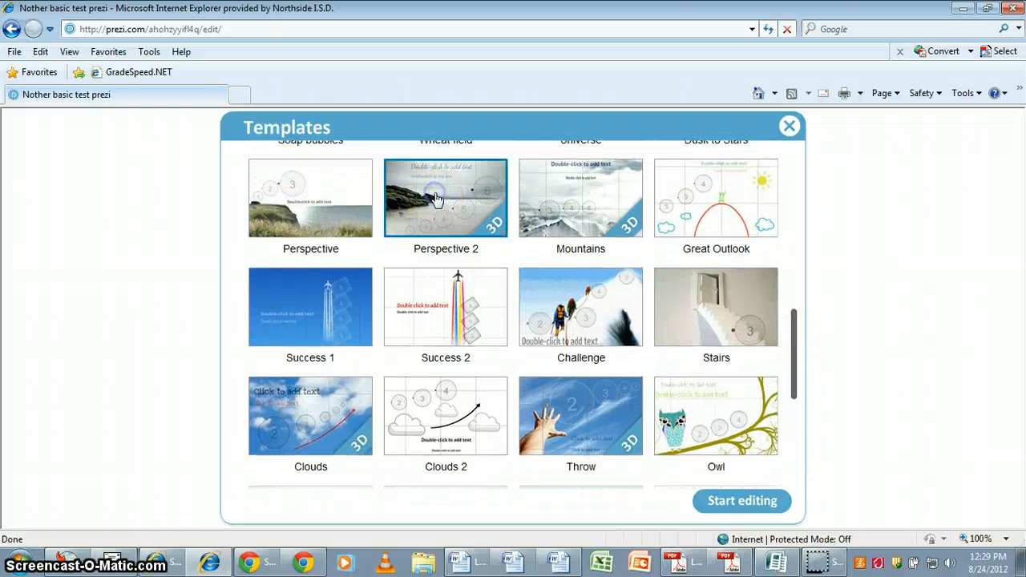
pyautogui.click(738, 500)
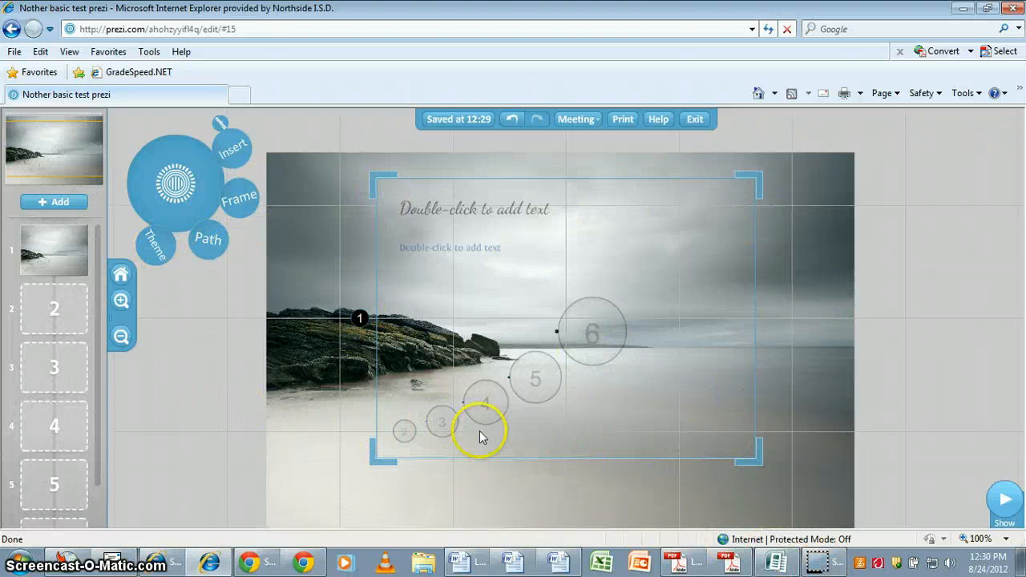
pyautogui.scroll(5, 430, 345)
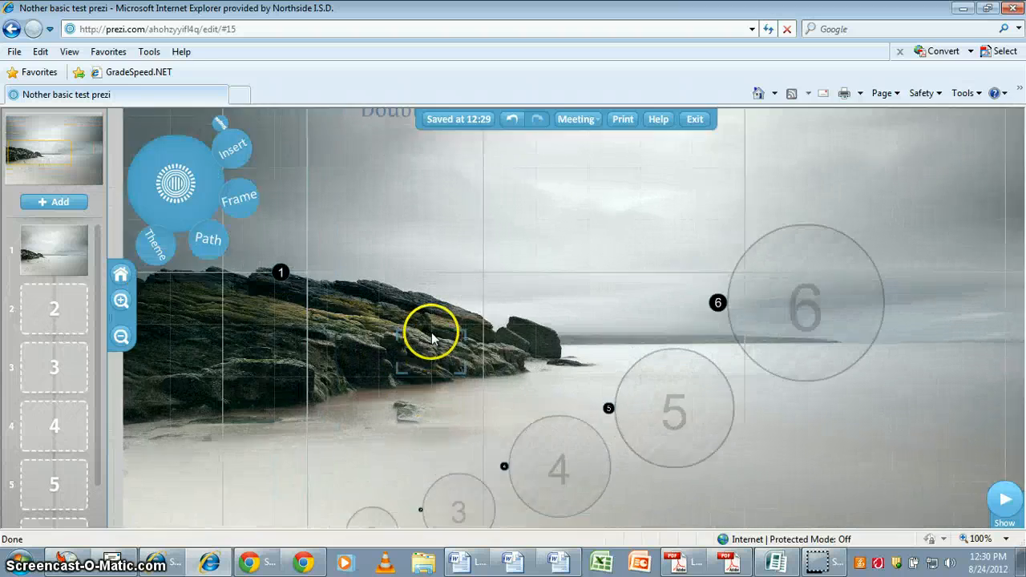
pyautogui.scroll(5, 429, 365)
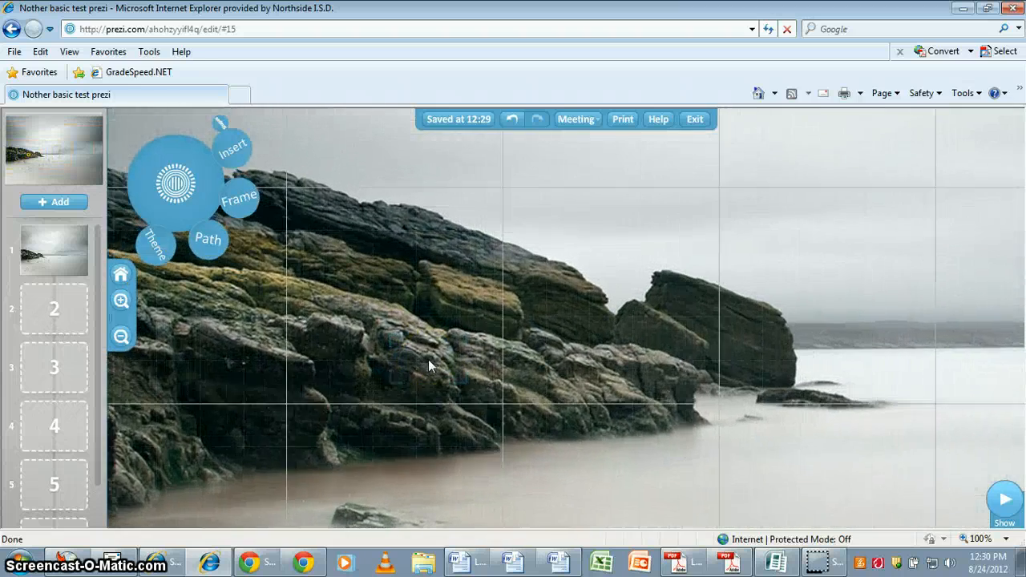
pyautogui.scroll(2, 431, 363)
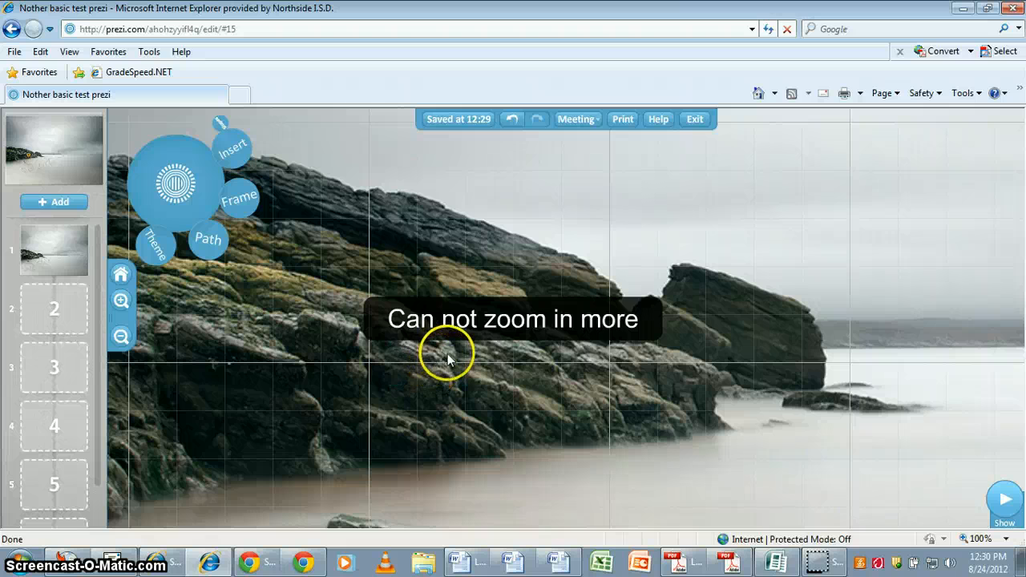
pyautogui.scroll(3, 481, 369)
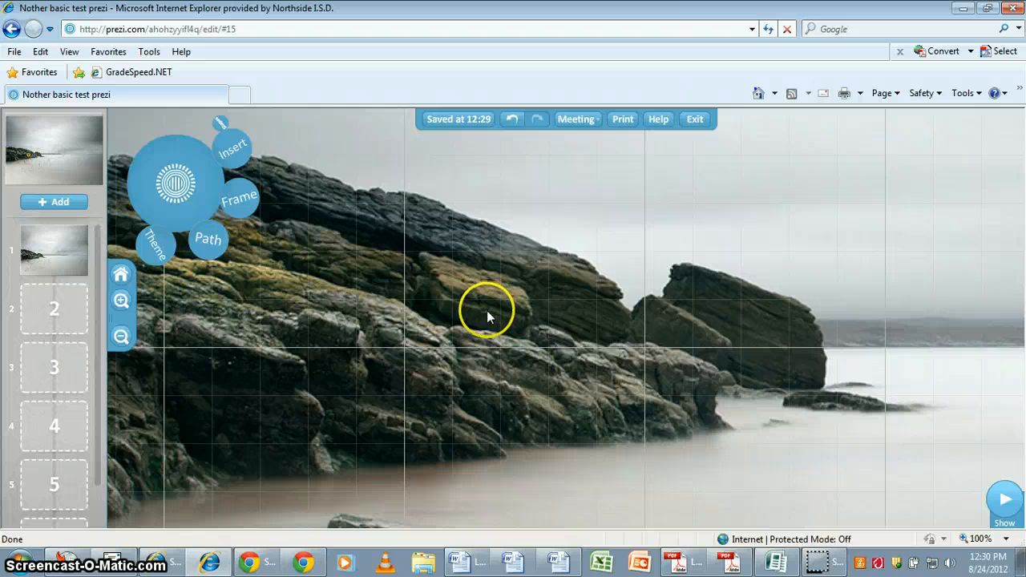
pyautogui.scroll(2, 590, 311)
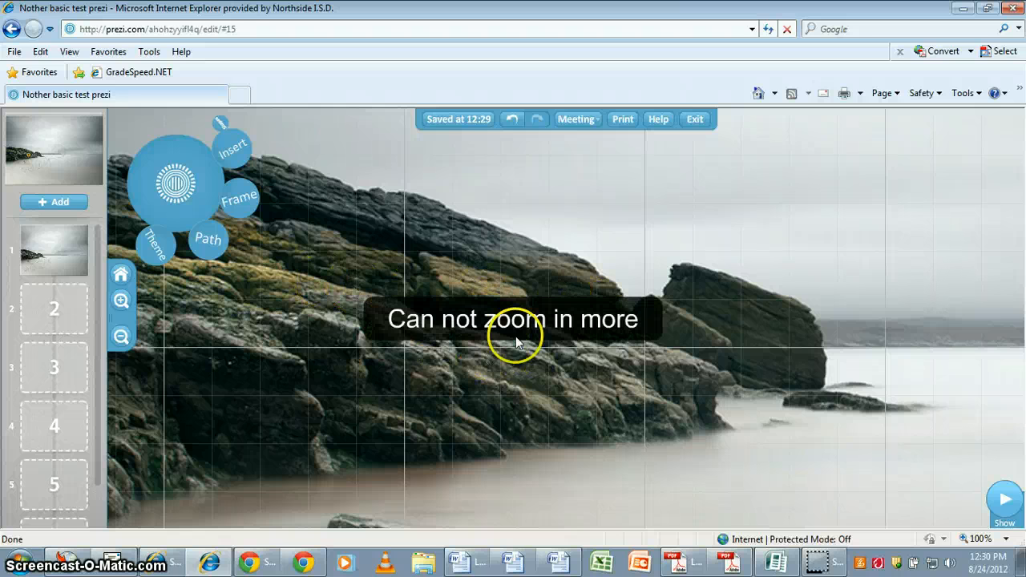
pyautogui.moveTo(852, 227); pyautogui.dragTo(826, 176)
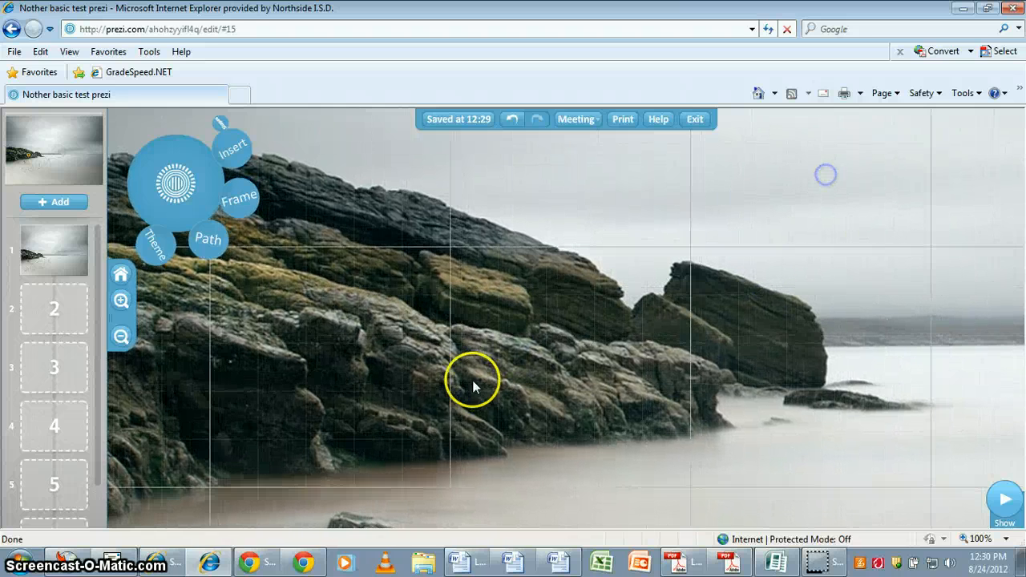
pyautogui.moveTo(474, 381); pyautogui.dragTo(660, 362)
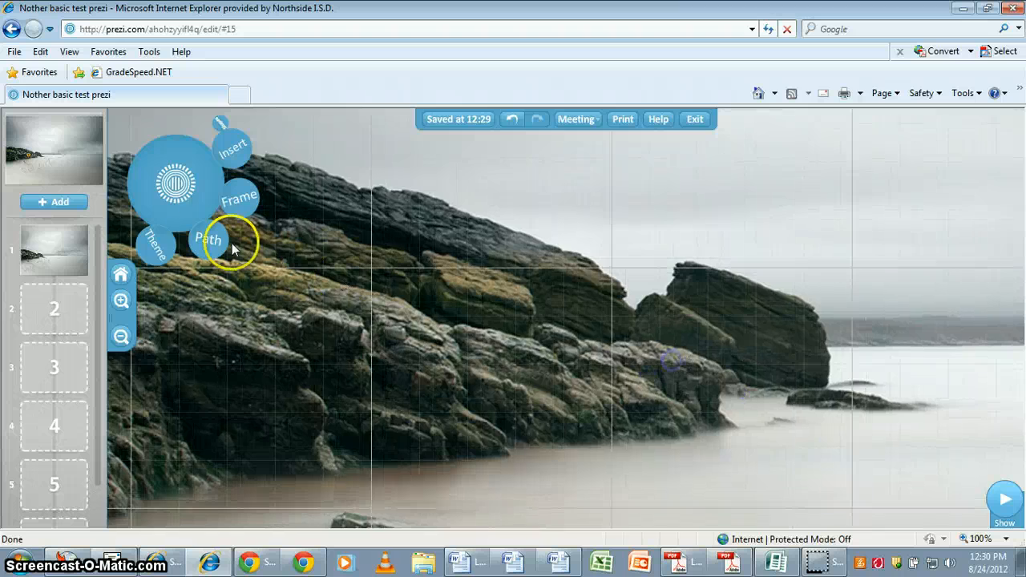
pyautogui.click(120, 276)
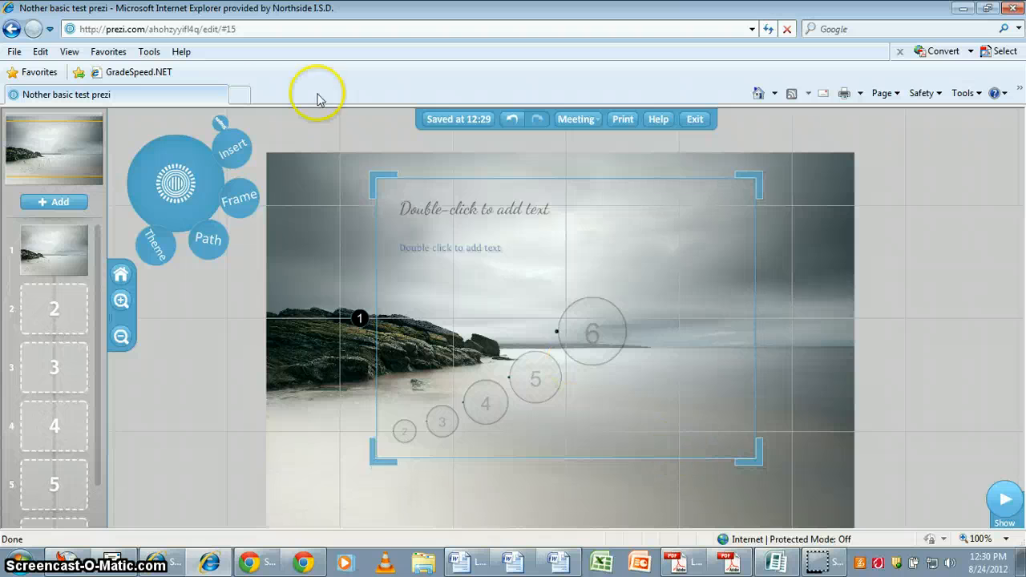
# From path point 1, try the Hidden, Bracket and Rectangle frame types
pyautogui.click(48, 249)
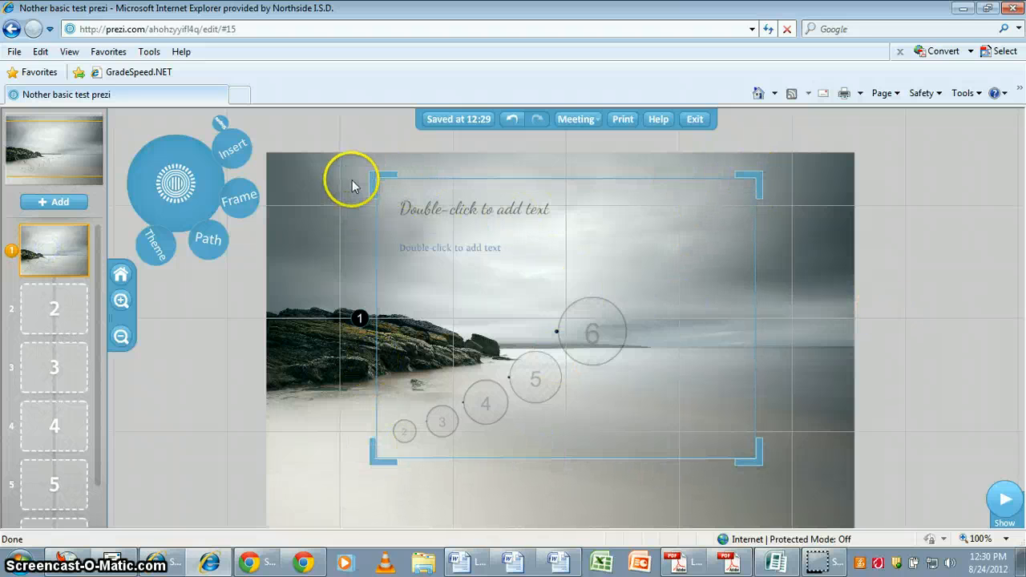
pyautogui.click(241, 198)
pyautogui.click(162, 248)
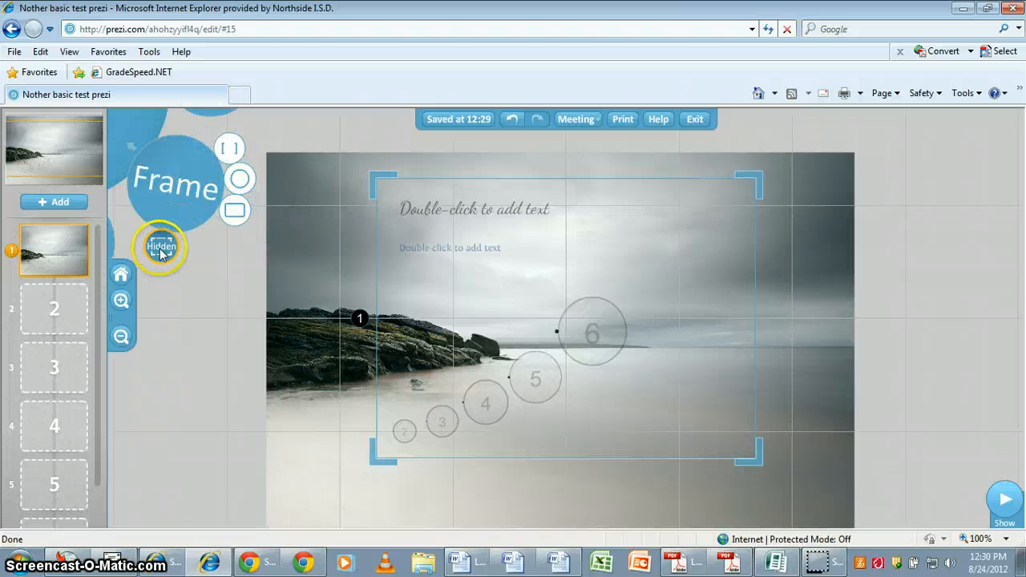
pyautogui.click(230, 150)
pyautogui.click(235, 210)
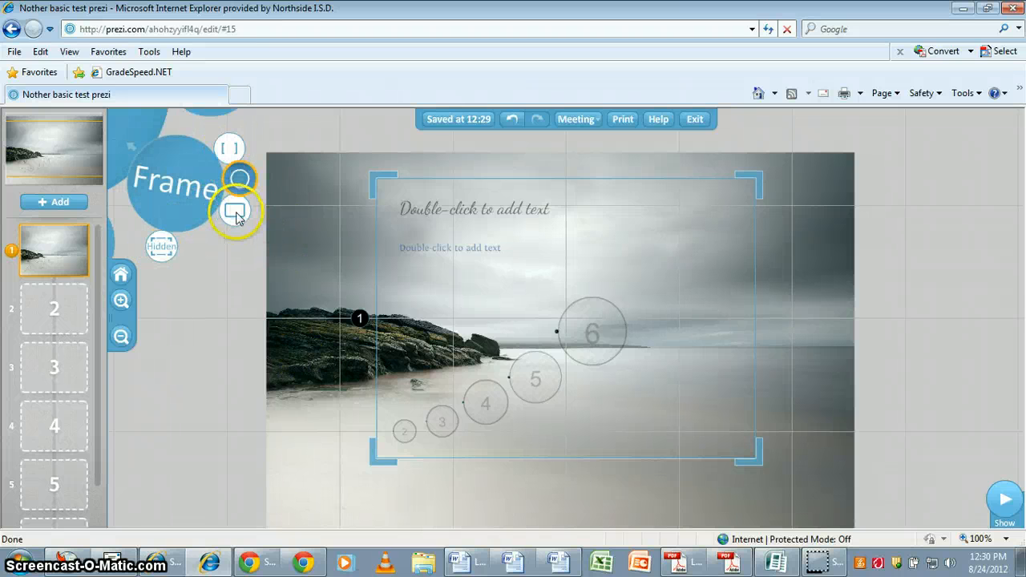
# Draw a trial rectangle frame left of the rocks, shift it, then delete it
pyautogui.moveTo(289, 294); pyautogui.dragTo(344, 339)
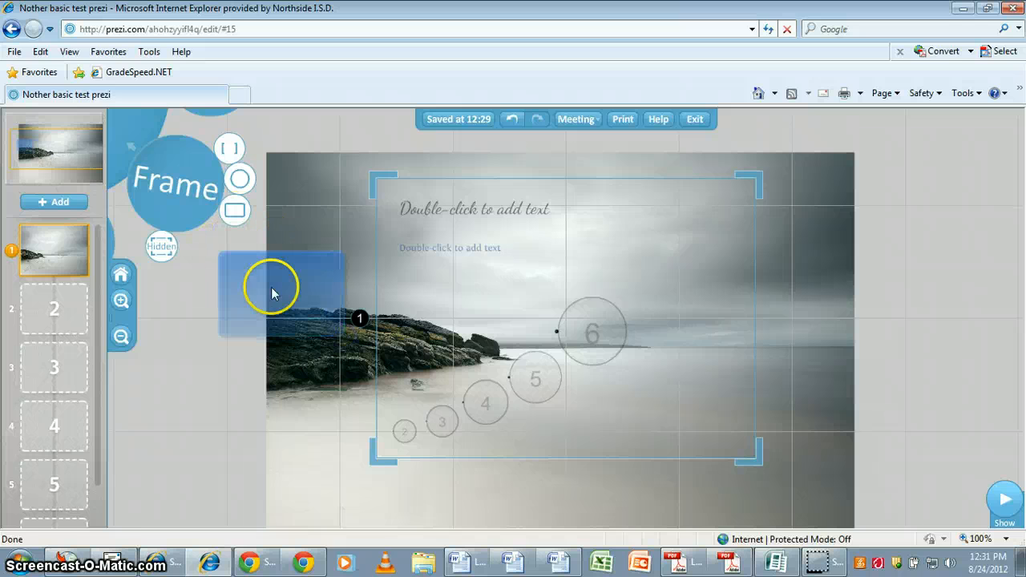
pyautogui.moveTo(272, 289)
pyautogui.mouseDown()
pyautogui.moveTo(236, 294)
pyautogui.moveTo(211, 323)
pyautogui.mouseUp()
pyautogui.press('Delete')
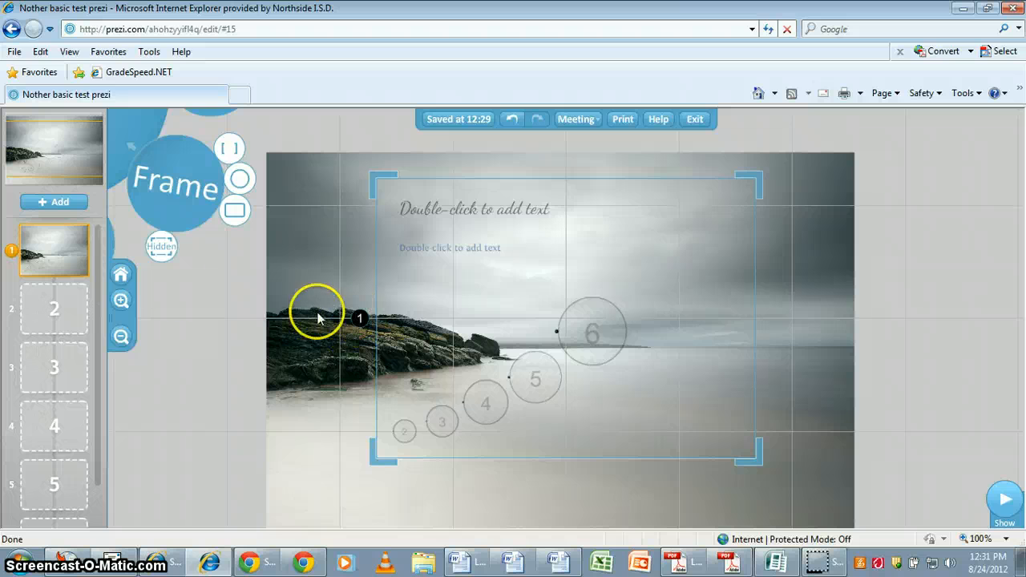
# Go to path step 2 and start editing the circle's title text, clearing a mistyped 'Asd'
pyautogui.click(49, 315)
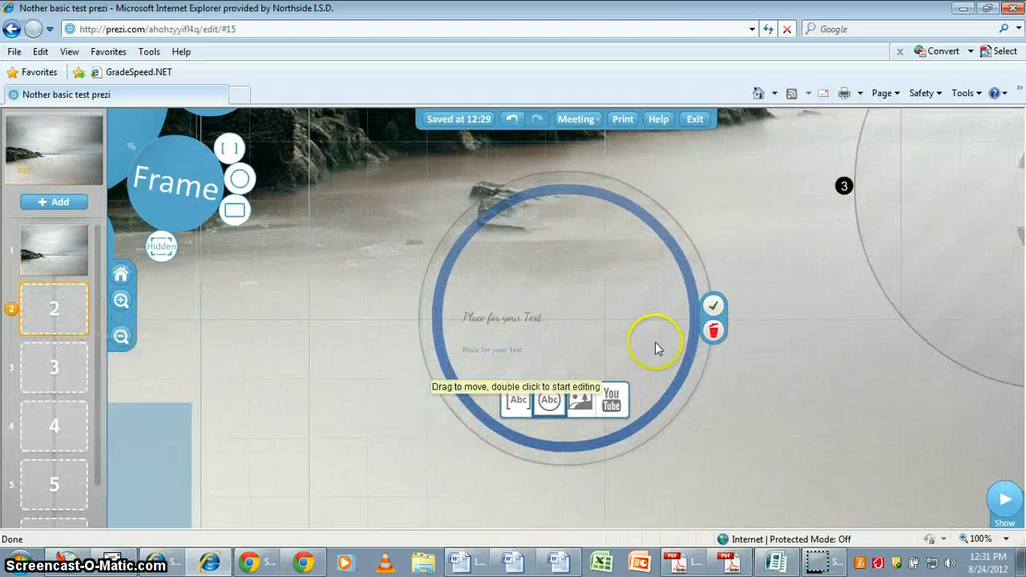
pyautogui.doubleClick(506, 323)
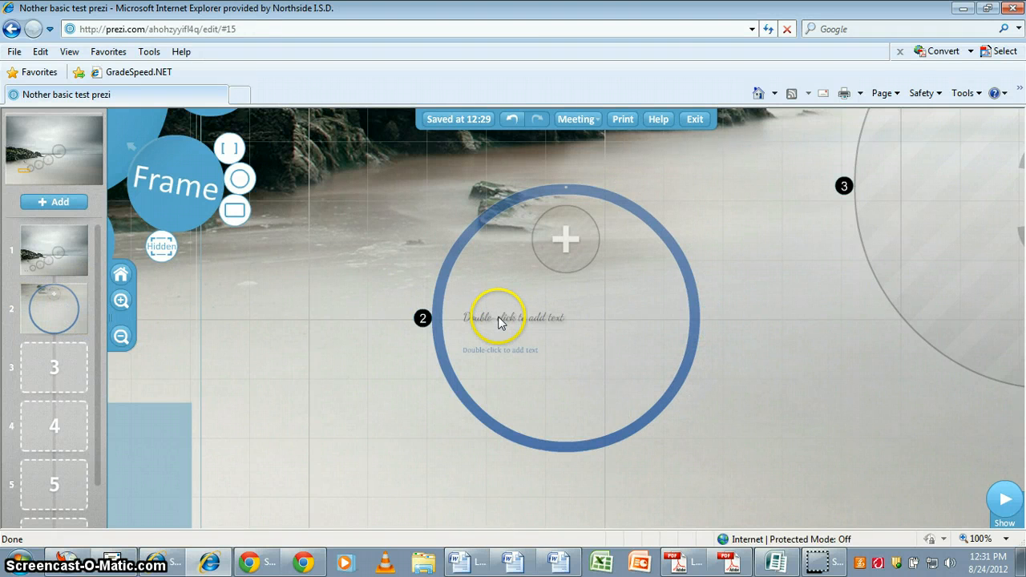
pyautogui.doubleClick(498, 321)
pyautogui.write('Asd')
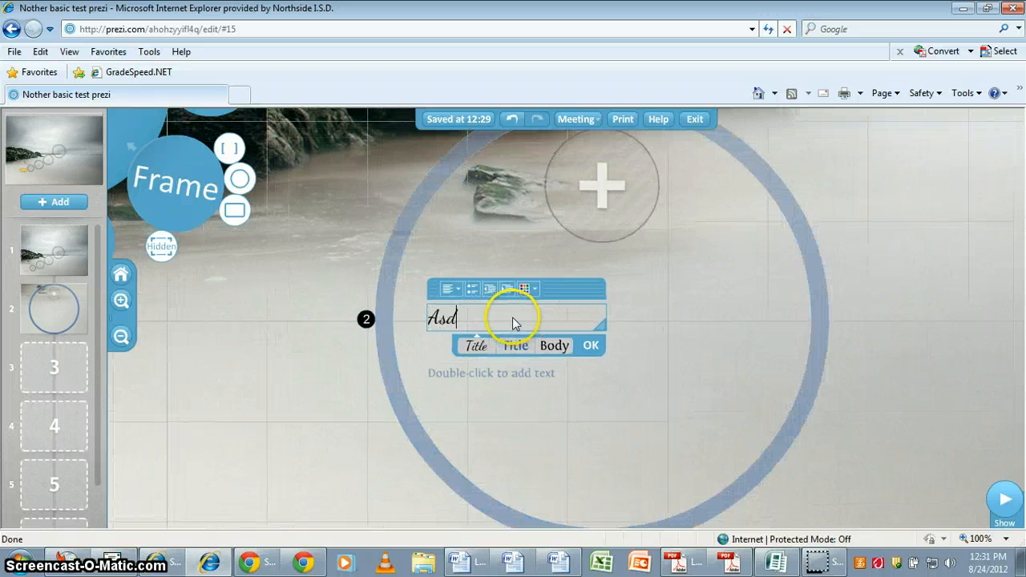
pyautogui.press('BackSpace')
pyautogui.press('BackSpace')
pyautogui.press('BackSpace')
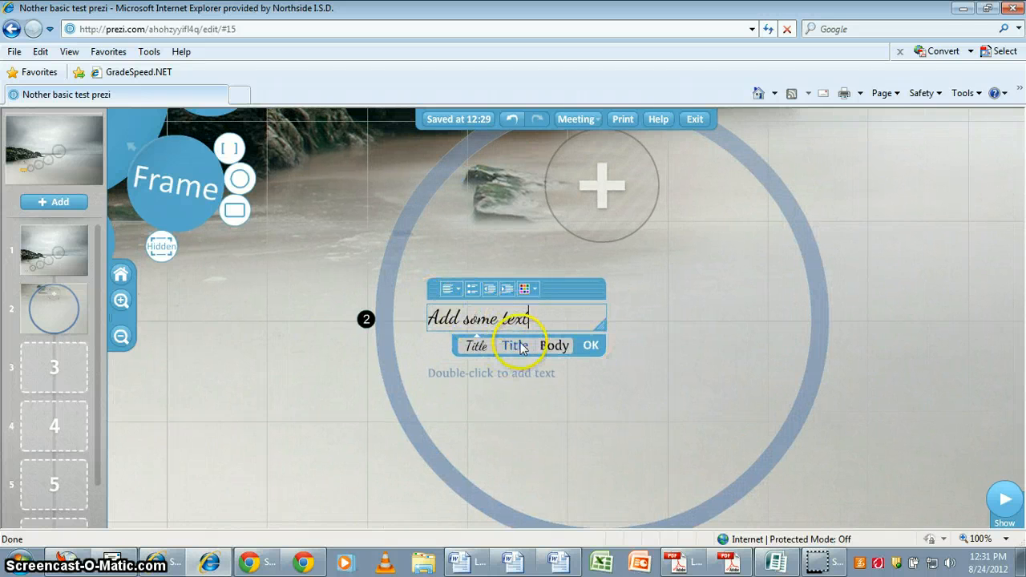
# Make the 'Add some text' heading magenta script Title style and enlarge it
pyautogui.click(519, 346)
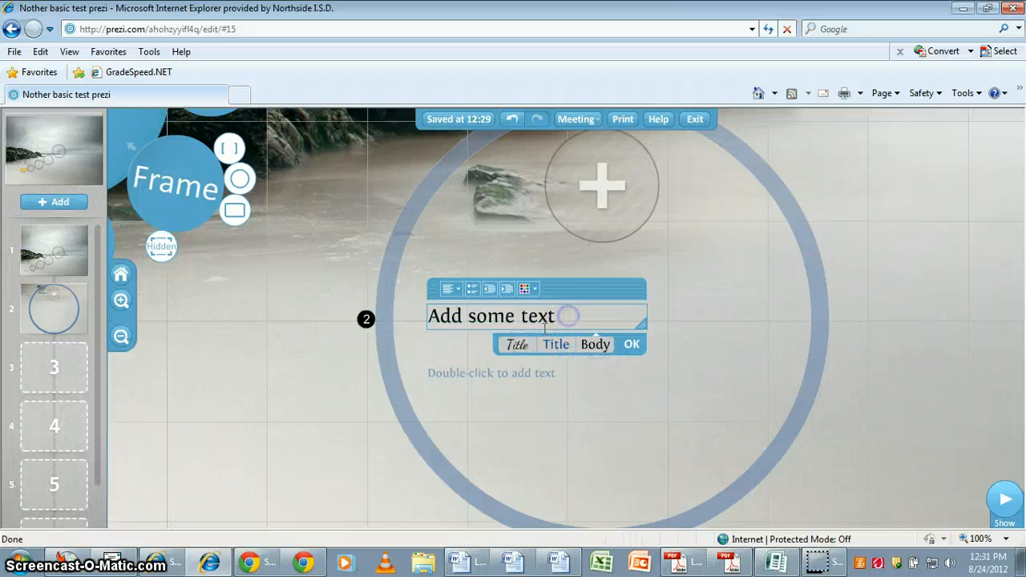
pyautogui.click(515, 346)
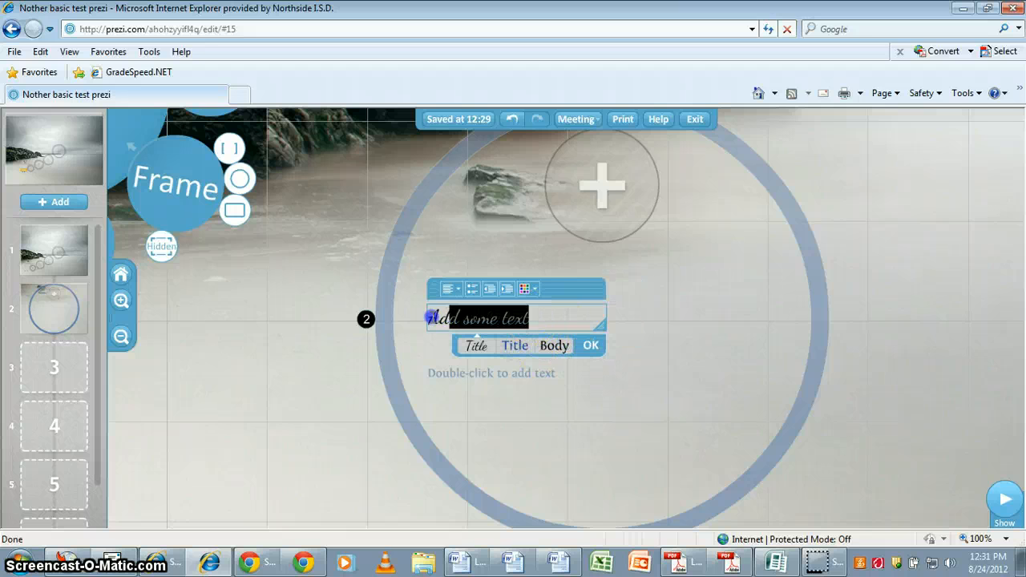
pyautogui.click(531, 288)
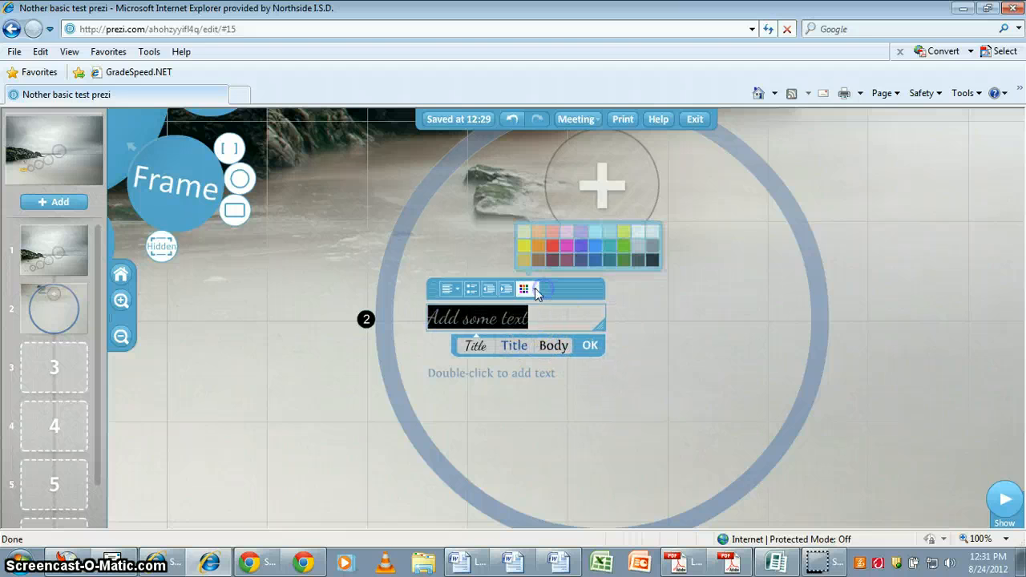
pyautogui.click(567, 247)
pyautogui.moveTo(502, 321); pyautogui.dragTo(547, 310)
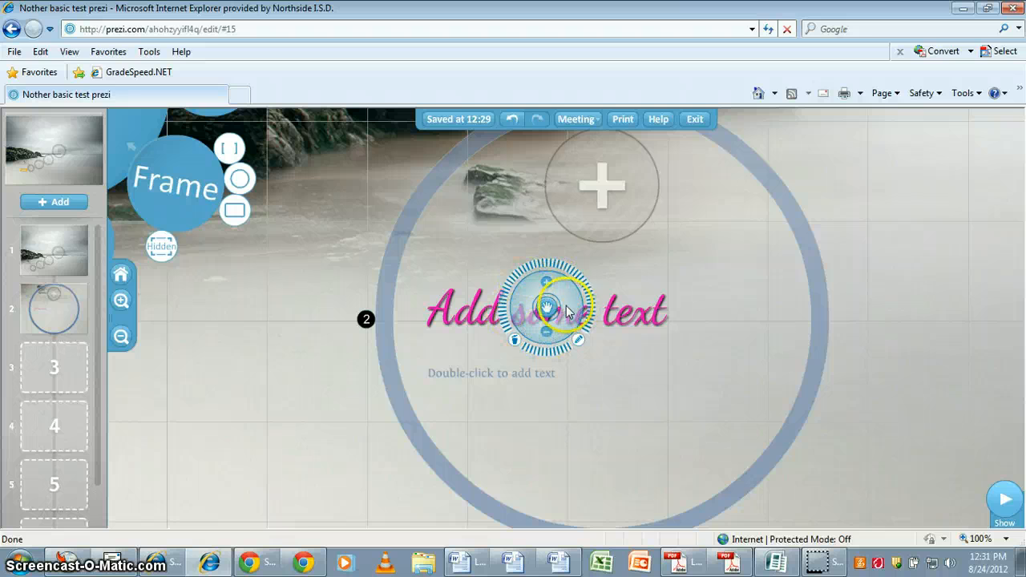
# Resize, tilt and nudge the pink 'Add some text' heading into position
pyautogui.moveTo(564, 308)
pyautogui.mouseDown()
pyautogui.moveTo(618, 300)
pyautogui.moveTo(573, 305)
pyautogui.moveTo(616, 313)
pyautogui.moveTo(557, 298)
pyautogui.moveTo(630, 280)
pyautogui.moveTo(571, 315)
pyautogui.moveTo(566, 261)
pyautogui.moveTo(607, 277)
pyautogui.moveTo(610, 321)
pyautogui.moveTo(513, 362)
pyautogui.moveTo(535, 178)
pyautogui.moveTo(686, 444)
pyautogui.moveTo(734, 399)
pyautogui.moveTo(585, 409)
pyautogui.moveTo(680, 238)
pyautogui.moveTo(658, 190)
pyautogui.moveTo(715, 336)
pyautogui.moveTo(726, 229)
pyautogui.moveTo(706, 186)
pyautogui.moveTo(579, 174)
pyautogui.mouseUp()
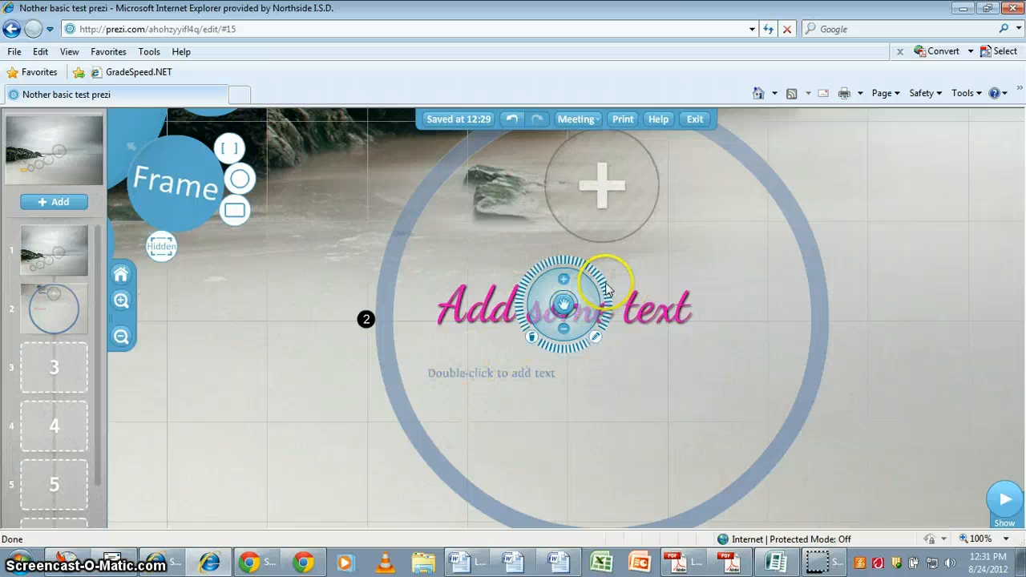
pyautogui.moveTo(623, 346)
pyautogui.mouseDown()
pyautogui.moveTo(557, 435)
pyautogui.moveTo(656, 340)
pyautogui.mouseUp()
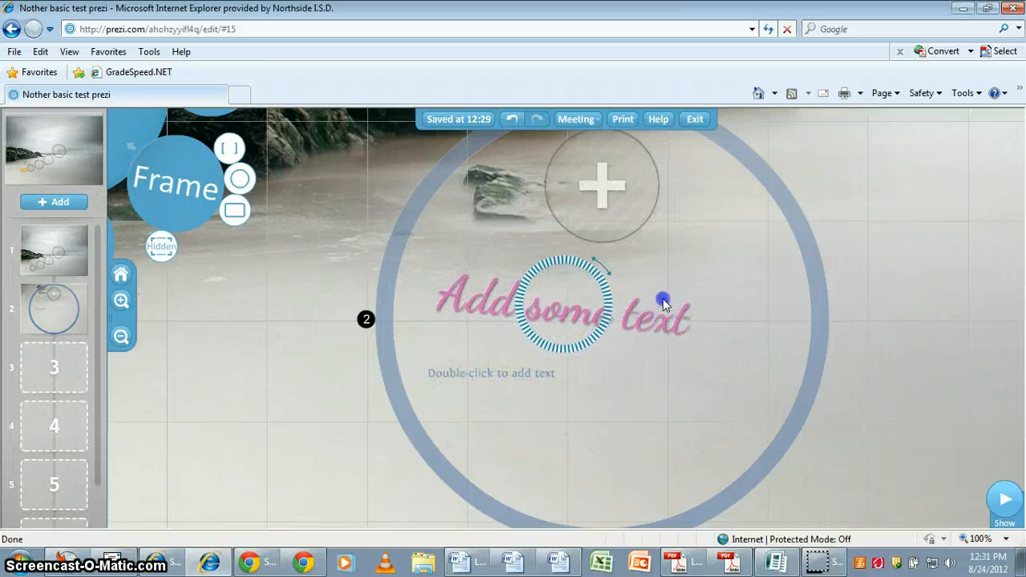
pyautogui.moveTo(663, 301); pyautogui.dragTo(660, 264)
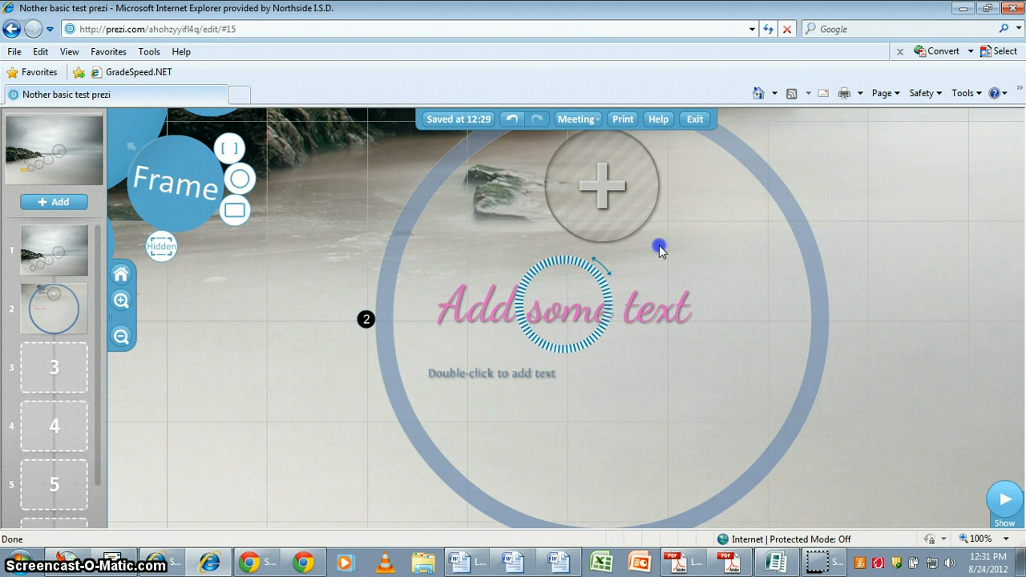
pyautogui.moveTo(659, 250)
pyautogui.mouseDown()
pyautogui.moveTo(650, 233)
pyautogui.moveTo(486, 203)
pyautogui.moveTo(467, 216)
pyautogui.moveTo(586, 224)
pyautogui.moveTo(722, 259)
pyautogui.moveTo(706, 350)
pyautogui.moveTo(708, 245)
pyautogui.mouseUp()
pyautogui.click(431, 327)
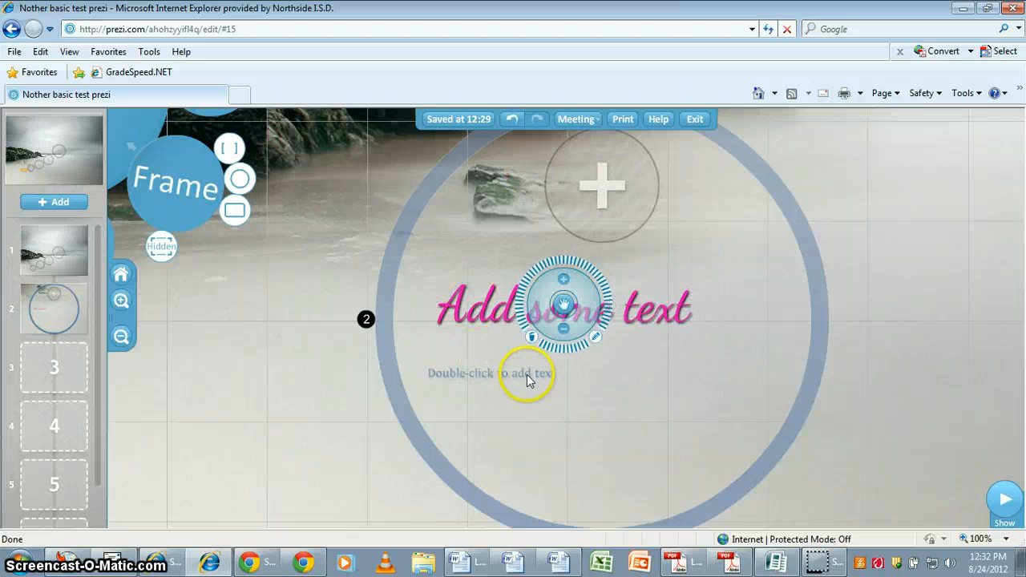
pyautogui.moveTo(559, 311); pyautogui.dragTo(570, 307)
# Fill the placeholder below with 'Some more text' and scale it up
pyautogui.click(490, 374)
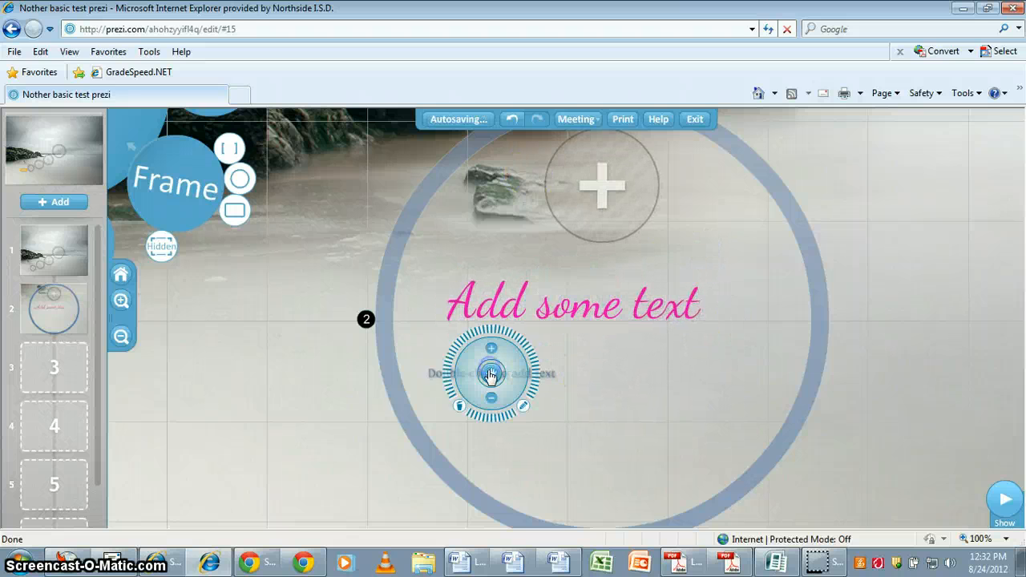
pyautogui.moveTo(490, 375); pyautogui.dragTo(491, 375)
pyautogui.doubleClick(491, 375)
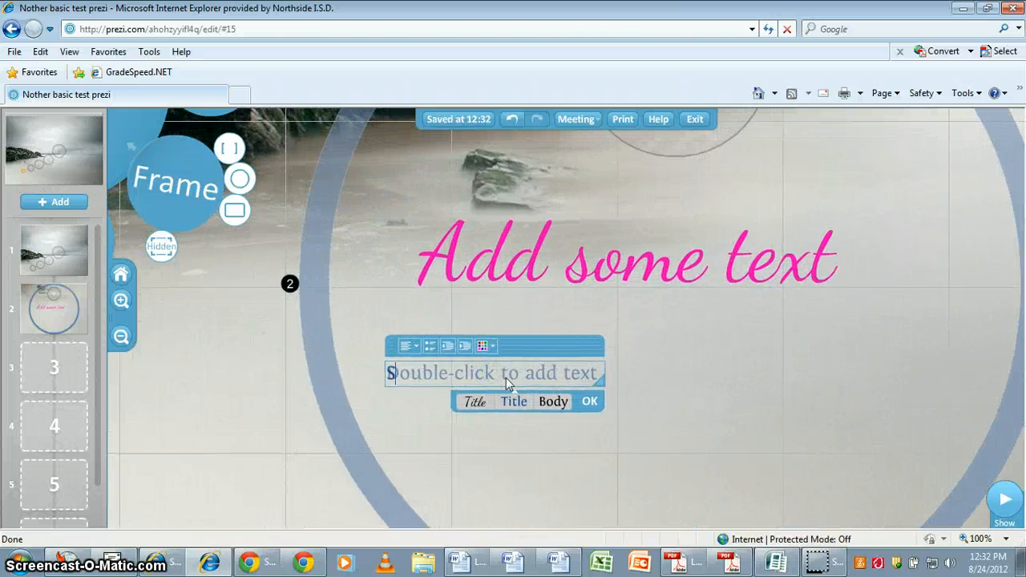
pyautogui.click(590, 401)
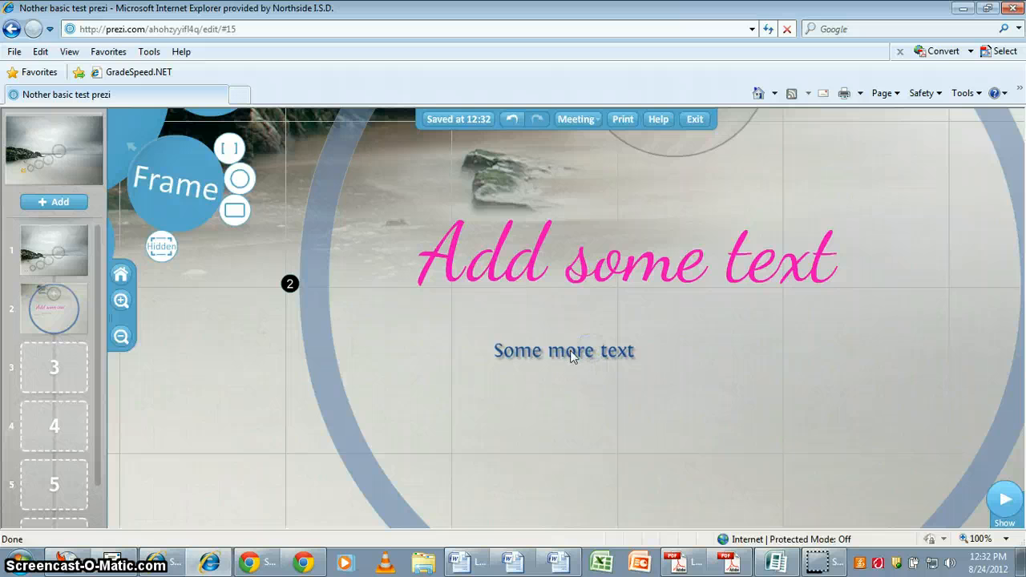
pyautogui.moveTo(573, 357); pyautogui.dragTo(568, 351)
pyautogui.click(566, 347)
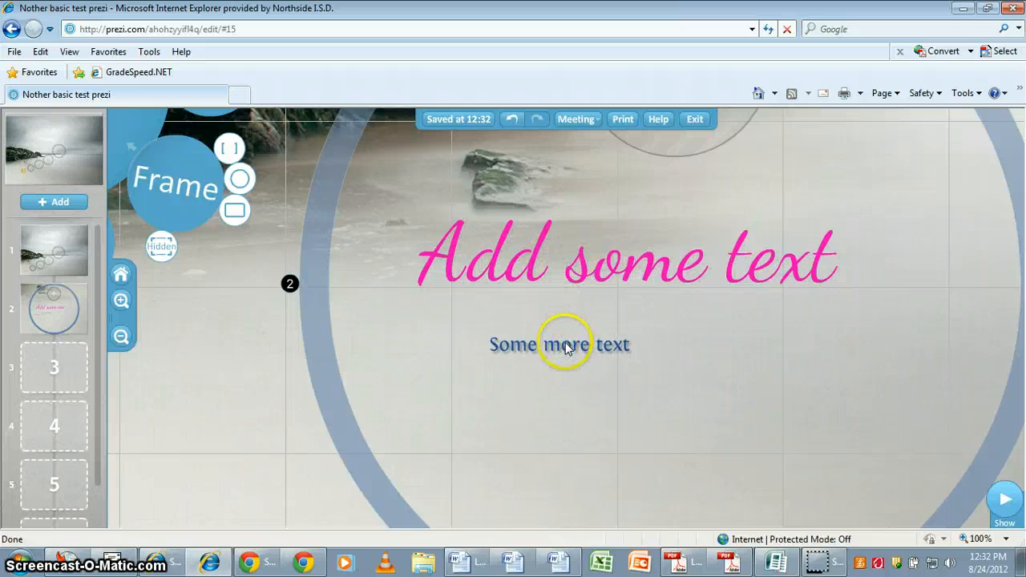
pyautogui.click(530, 361)
pyautogui.moveTo(559, 377); pyautogui.dragTo(679, 347)
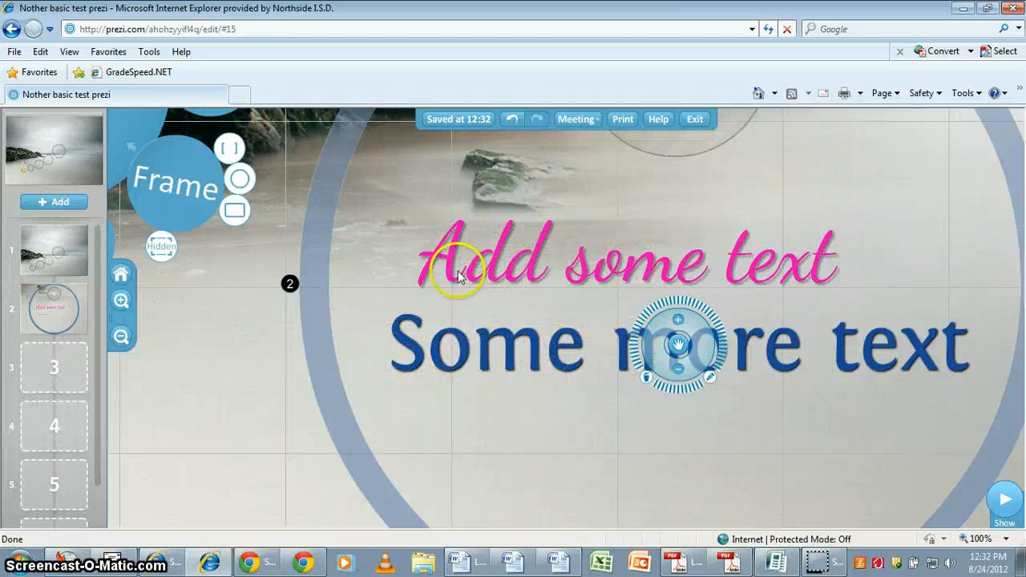
# Deselect the text, dismiss stray empty text boxes and zoom out on frame 2
pyautogui.click(320, 295)
pyautogui.click(321, 234)
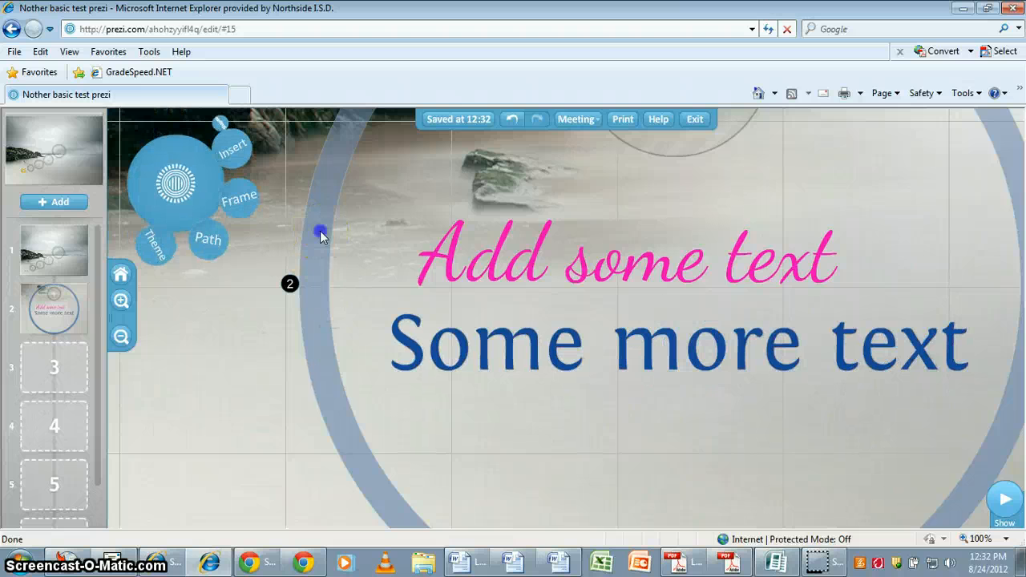
pyautogui.click(354, 451)
pyautogui.click(357, 454)
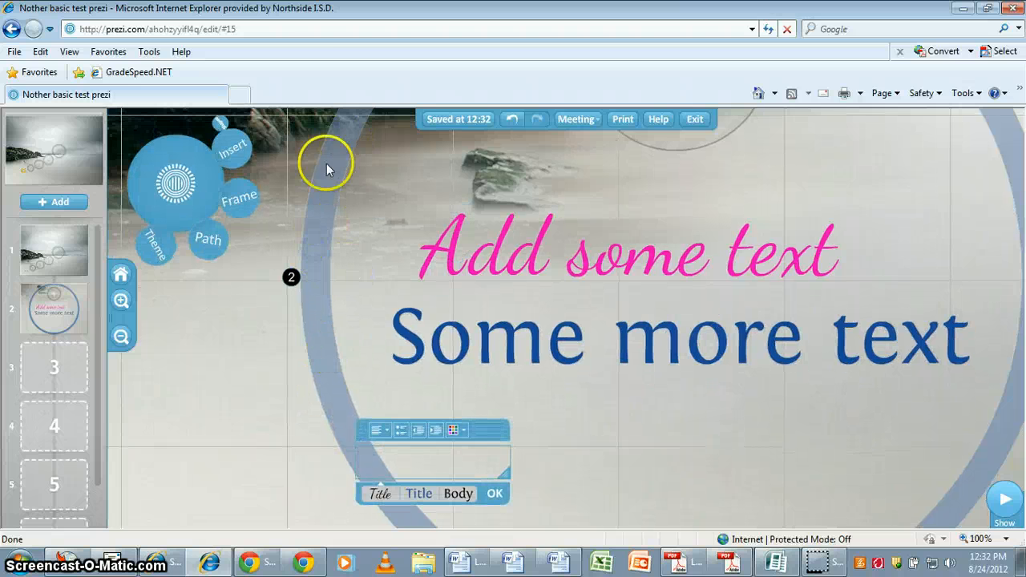
pyautogui.click(327, 315)
pyautogui.scroll(-3, 314, 253)
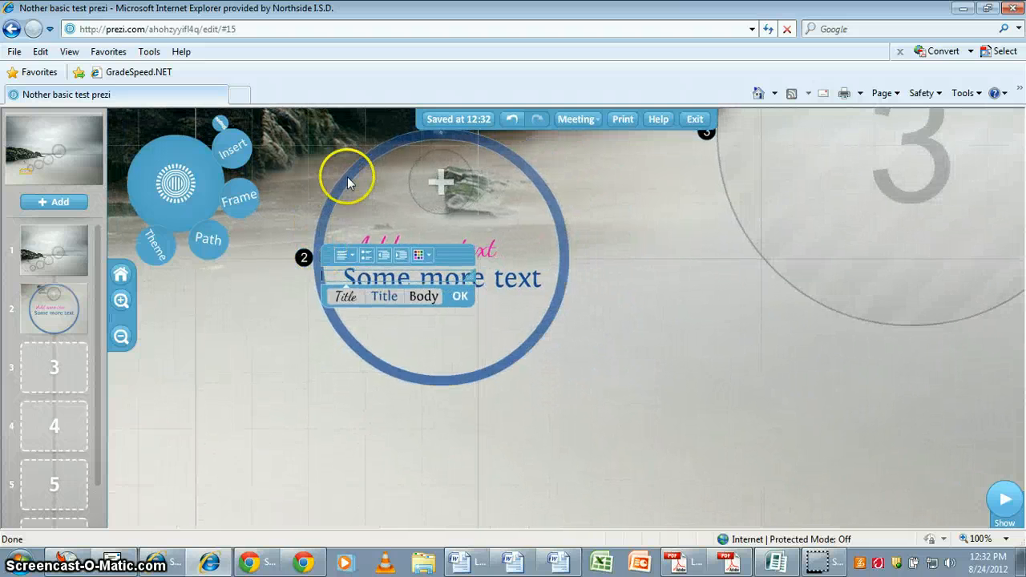
pyautogui.click(347, 178)
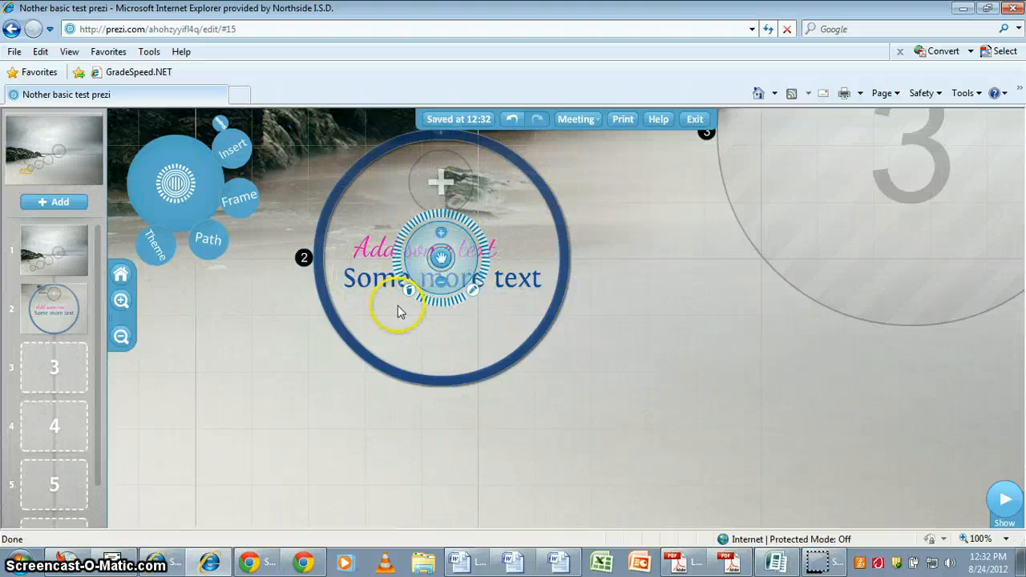
# Place 'Add some text' above 'Some more text' inside the circle, undoing an accidental frame move
pyautogui.moveTo(373, 249); pyautogui.dragTo(683, 390)
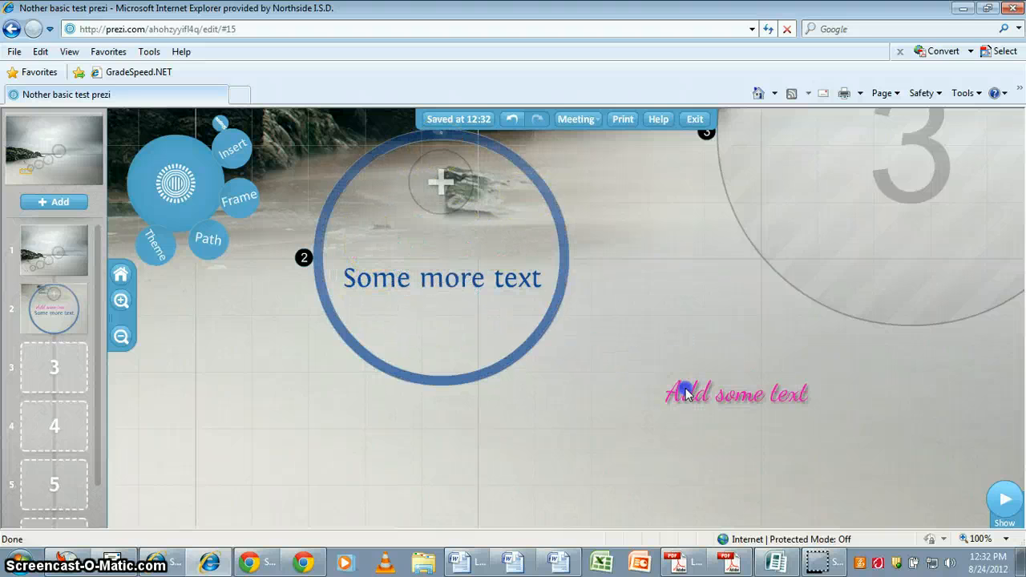
pyautogui.moveTo(424, 291)
pyautogui.mouseDown()
pyautogui.moveTo(293, 424)
pyautogui.moveTo(416, 301)
pyautogui.mouseUp()
pyautogui.moveTo(756, 395); pyautogui.dragTo(419, 240)
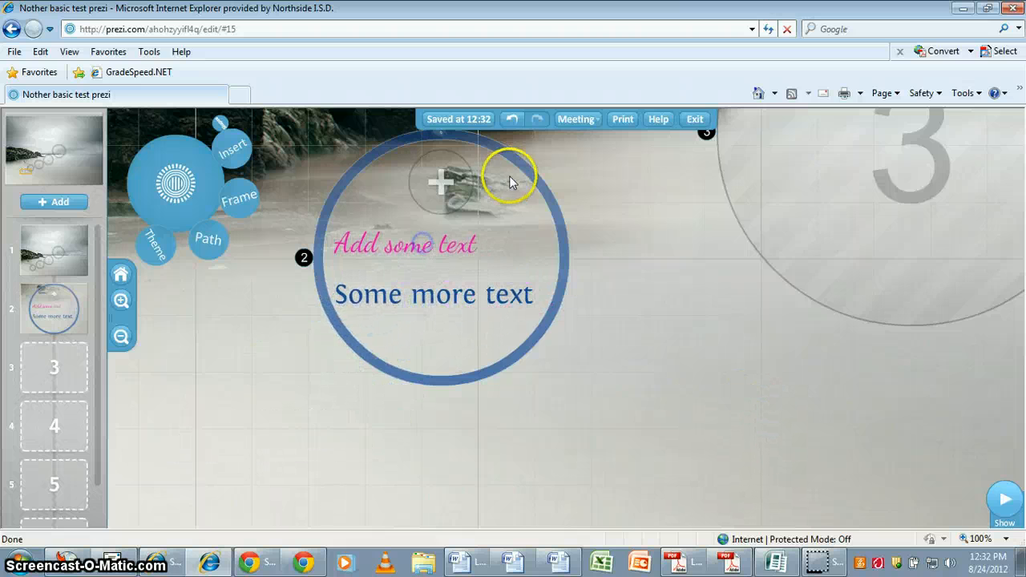
pyautogui.moveTo(509, 178); pyautogui.dragTo(527, 320)
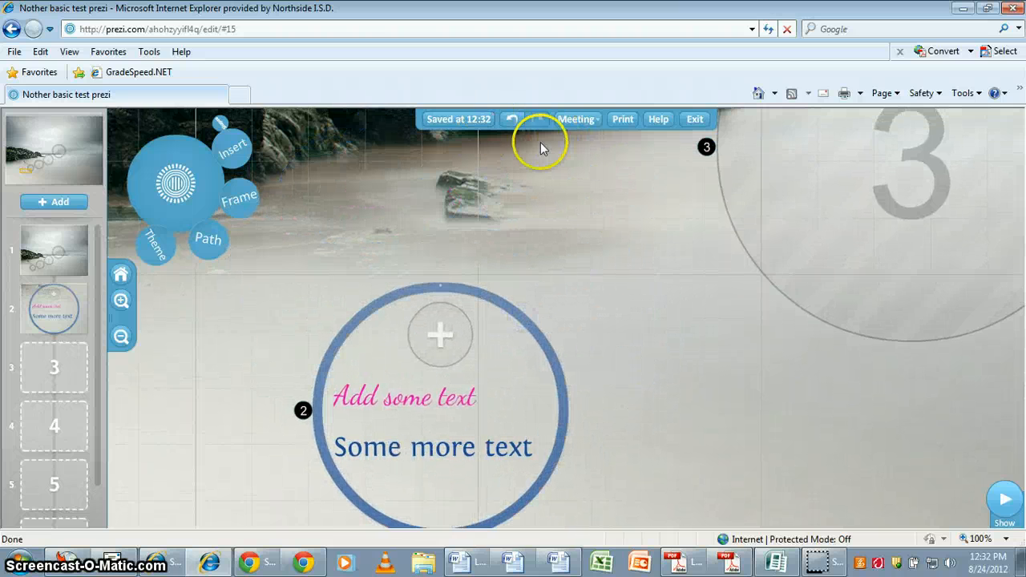
pyautogui.click(513, 120)
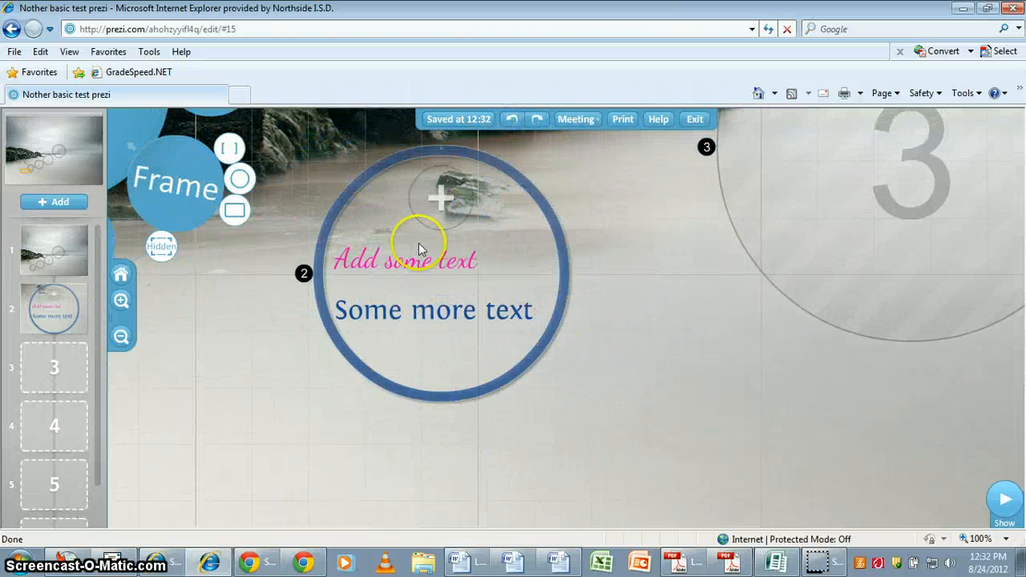
# Insert a circle frame in frame 2, add it as path step 3, and enter 'Add even more text'
pyautogui.click(80, 263)
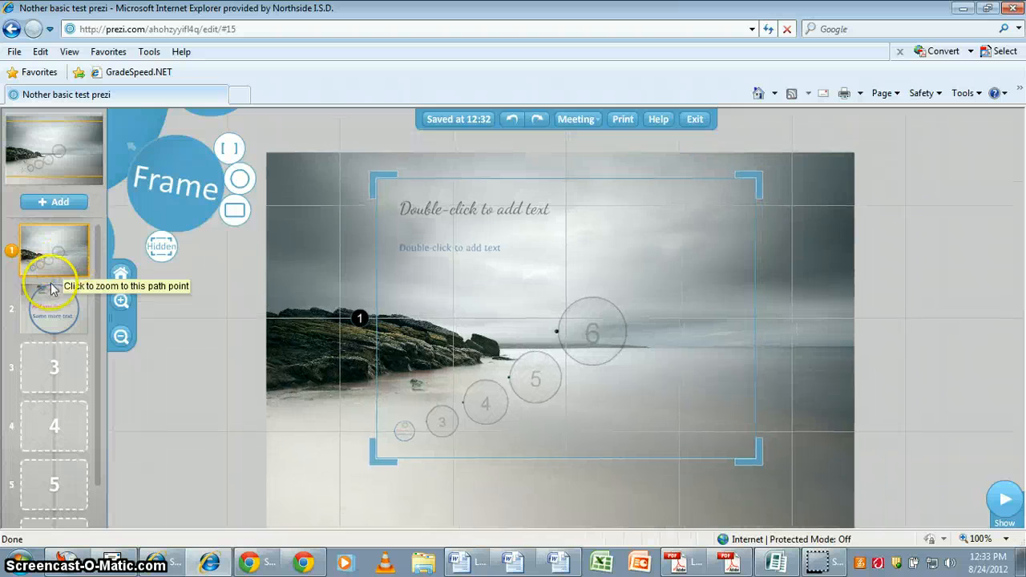
pyautogui.click(48, 317)
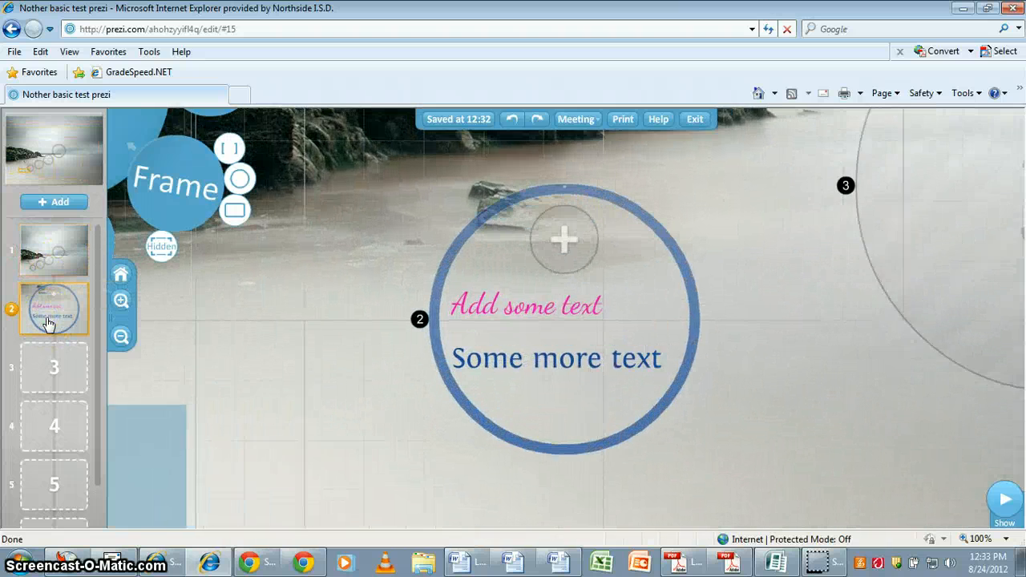
pyautogui.click(564, 240)
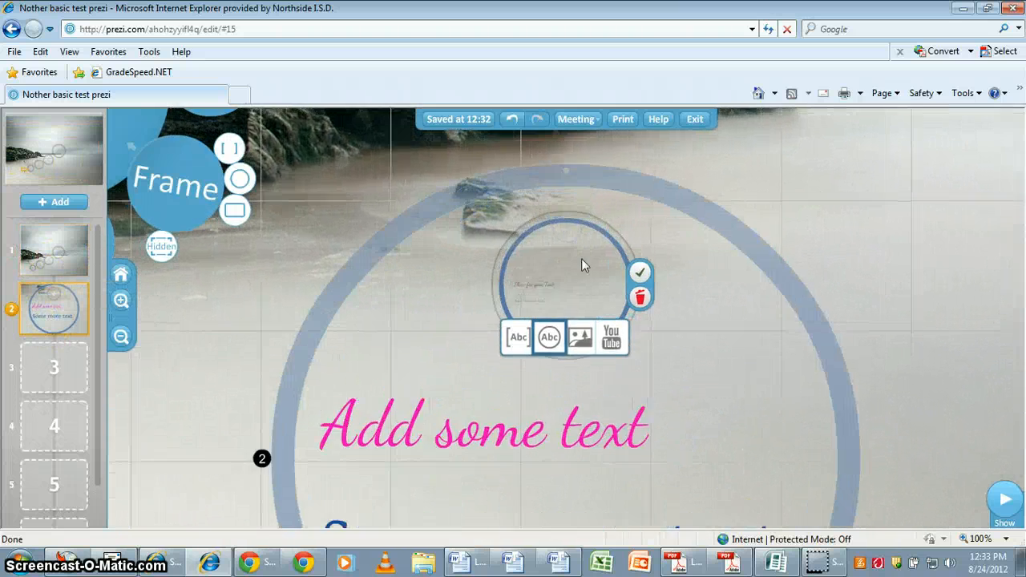
pyautogui.moveTo(514, 321); pyautogui.dragTo(50, 374)
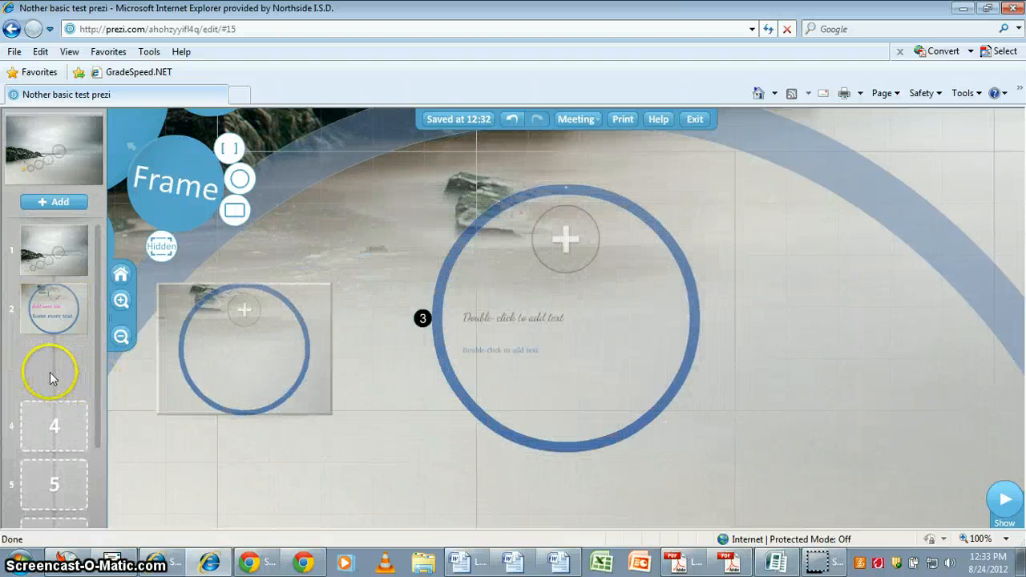
pyautogui.doubleClick(503, 318)
pyautogui.write('Add ')
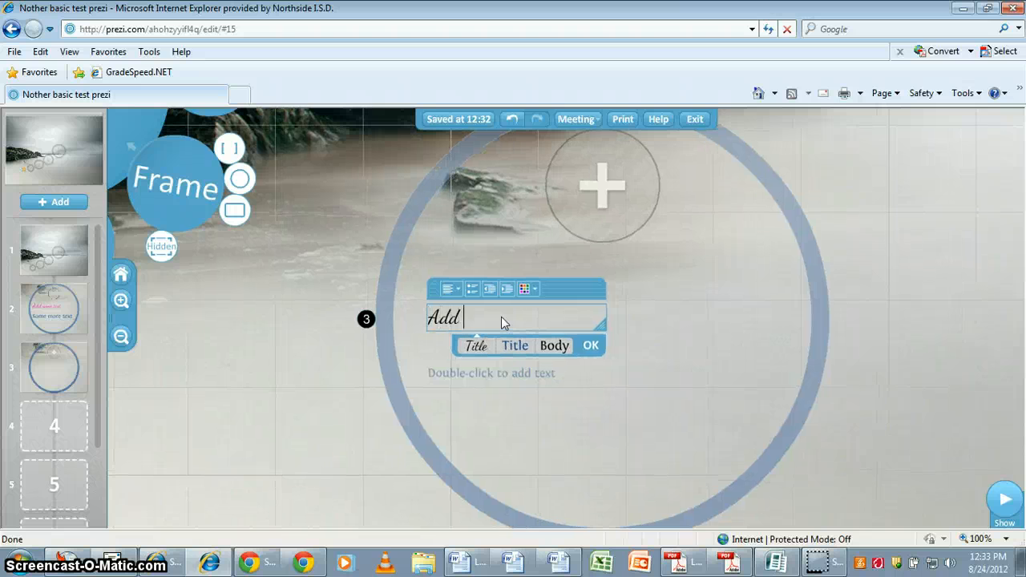
pyautogui.write('even more text')
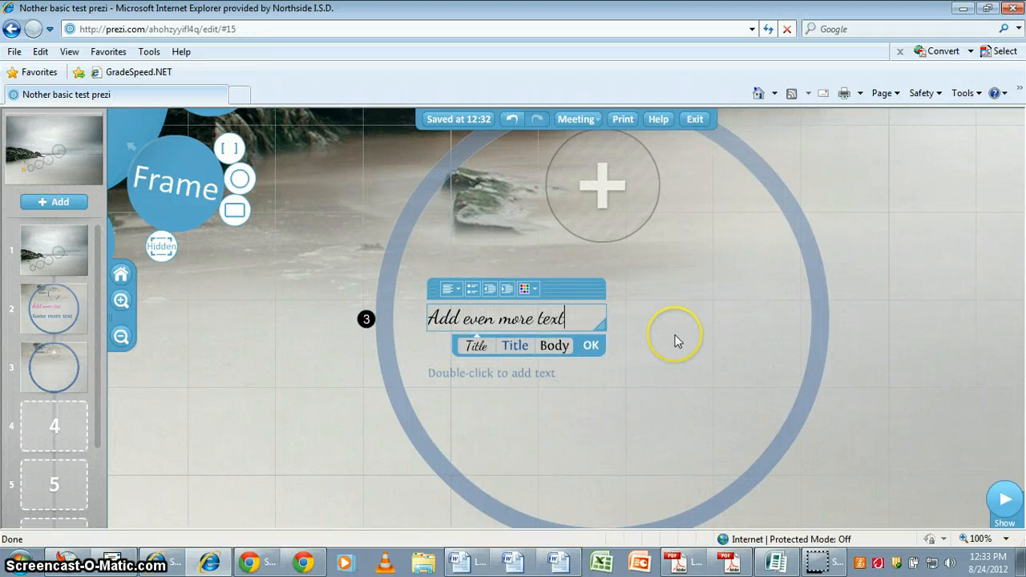
pyautogui.click(591, 348)
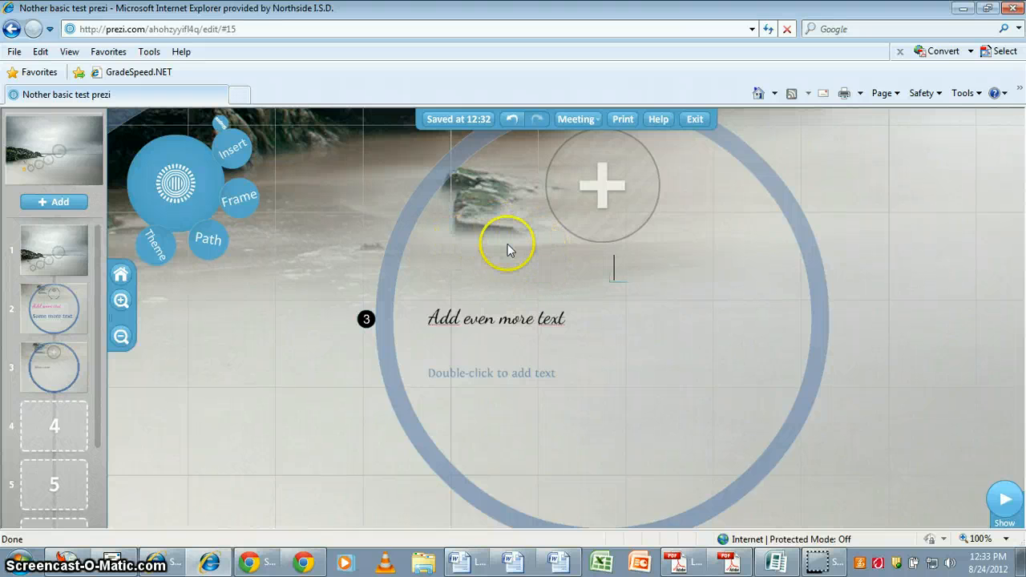
# Move through path steps 2 and 3 to step 4, then open Insert > Image > Select files
pyautogui.click(57, 293)
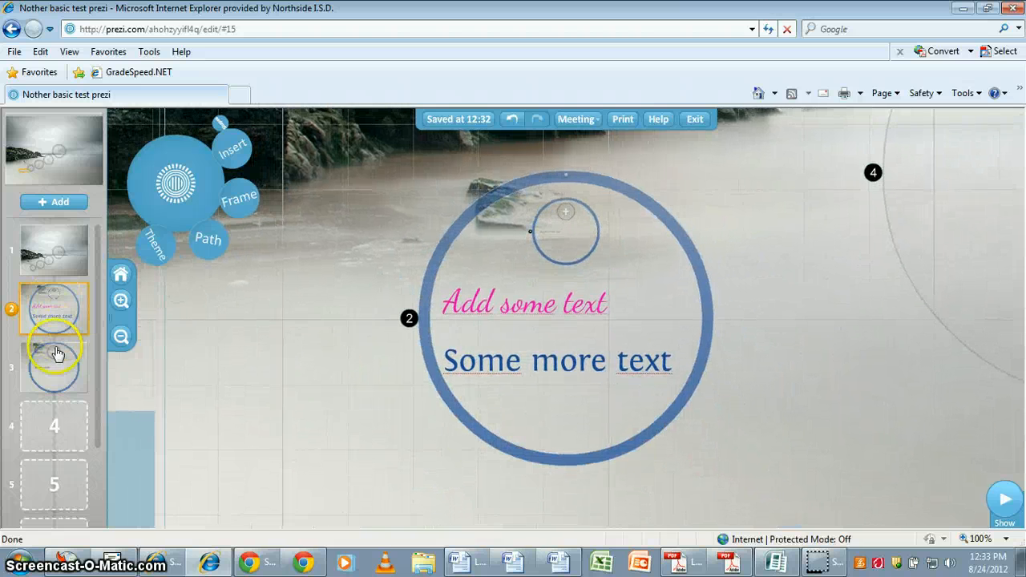
pyautogui.click(44, 383)
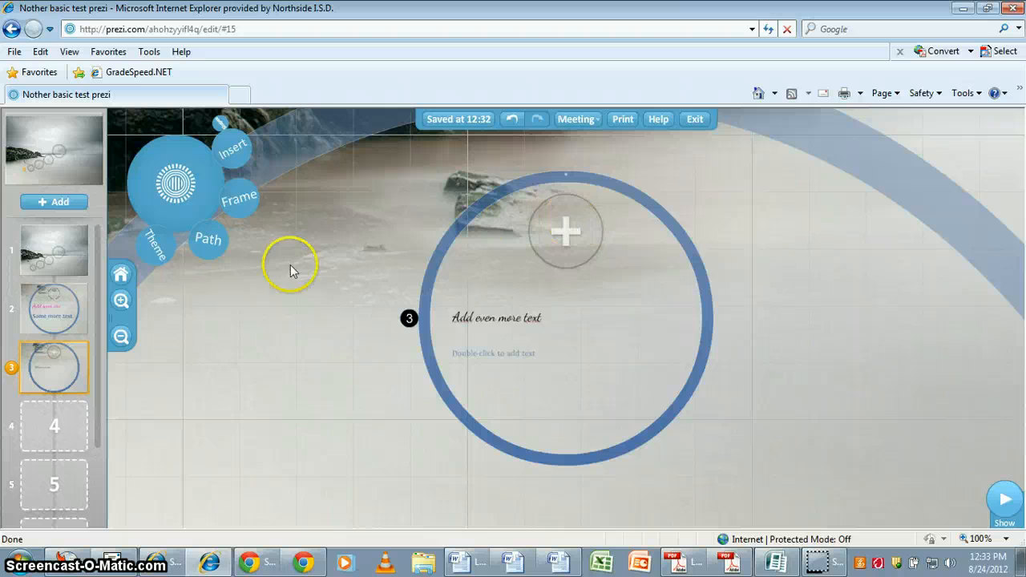
pyautogui.click(58, 424)
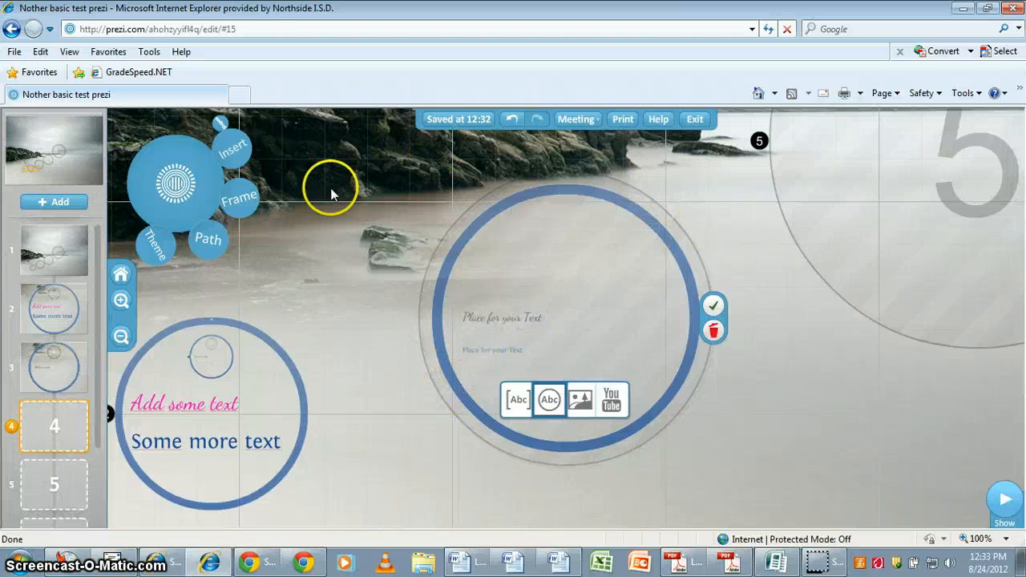
pyautogui.click(233, 147)
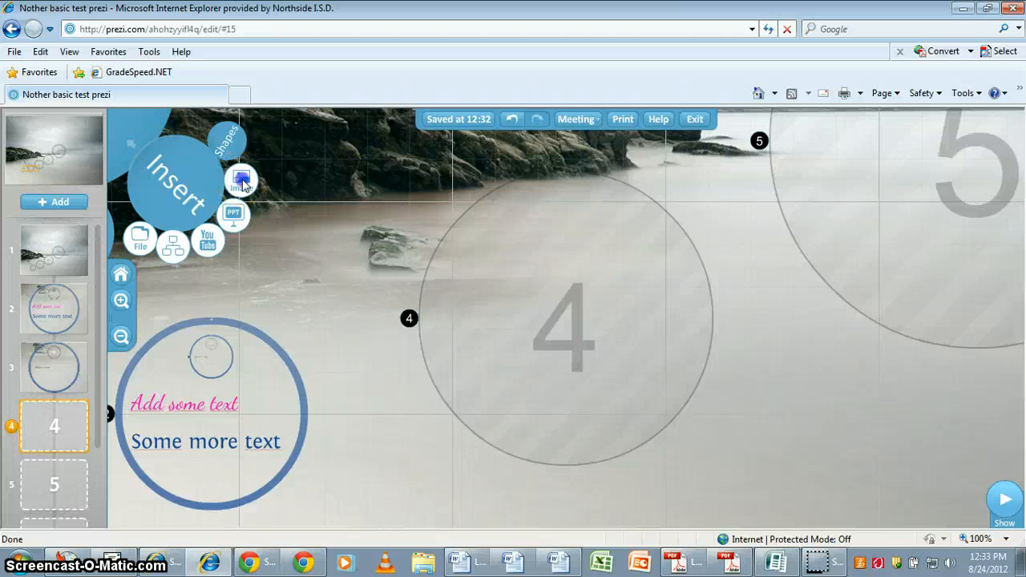
pyautogui.click(243, 183)
pyautogui.click(399, 280)
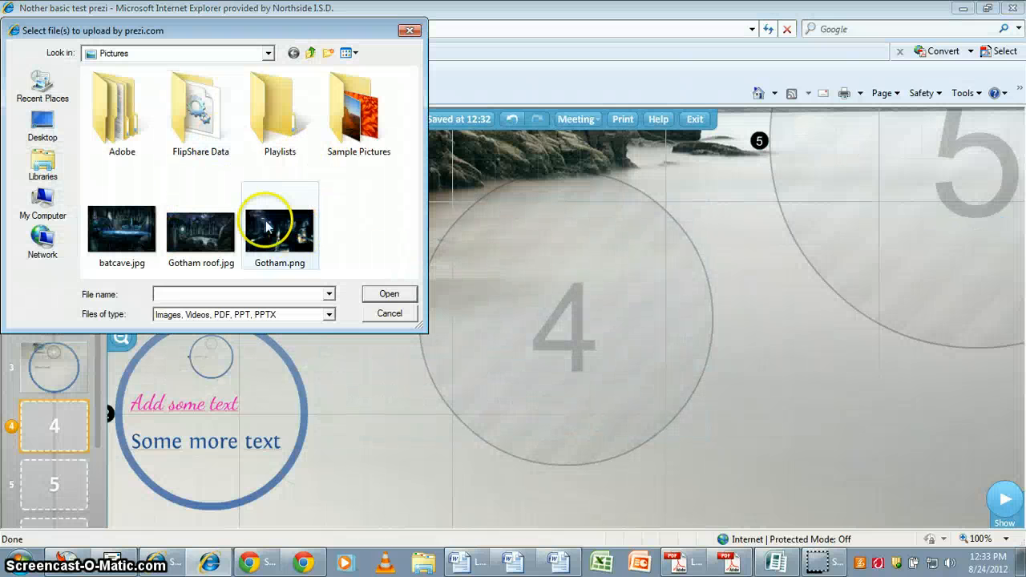
# Upload batcave.jpg with Resize image and place it beside the step 4 circle
pyautogui.doubleClick(124, 230)
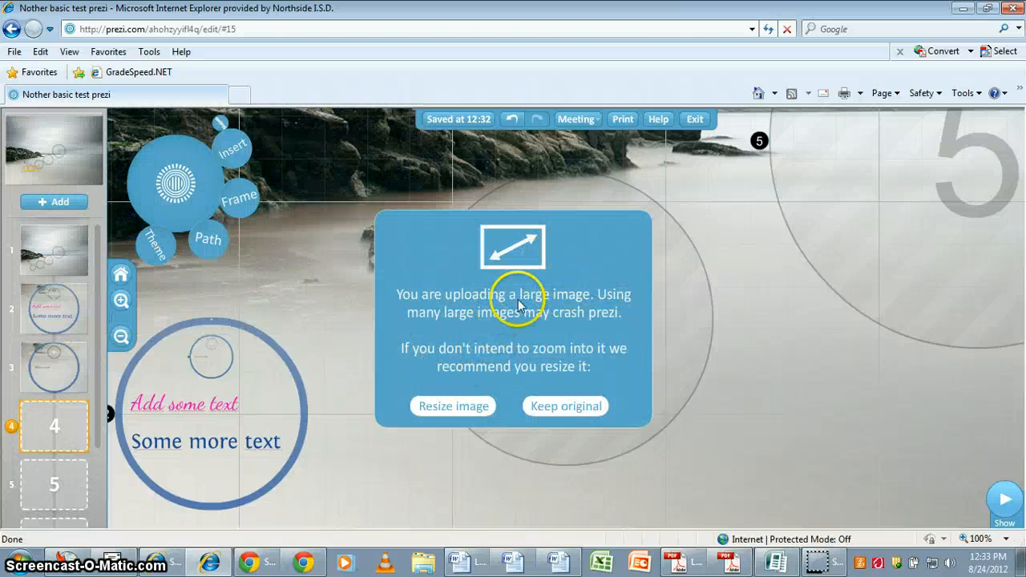
pyautogui.click(453, 409)
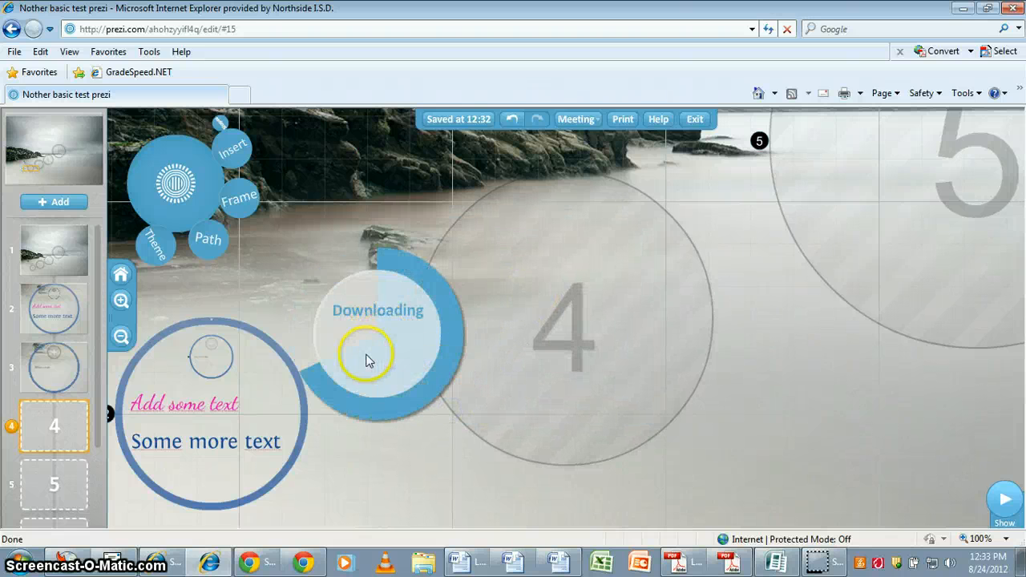
pyautogui.moveTo(440, 369); pyautogui.dragTo(381, 347)
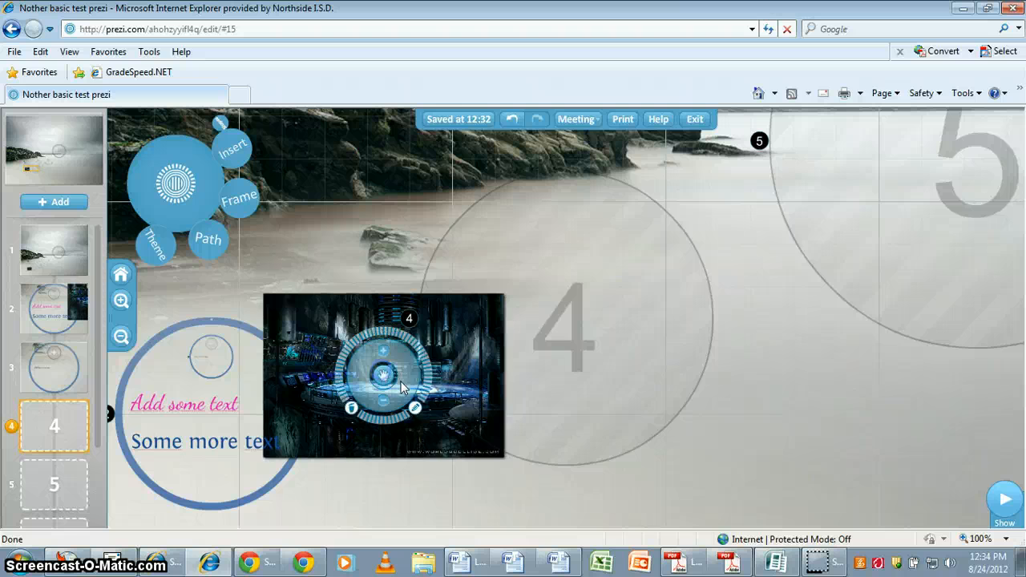
# Delete the loose batcave picture and give frame 4 the image layout after trying bracket and circle
pyautogui.click(543, 322)
pyautogui.click(573, 318)
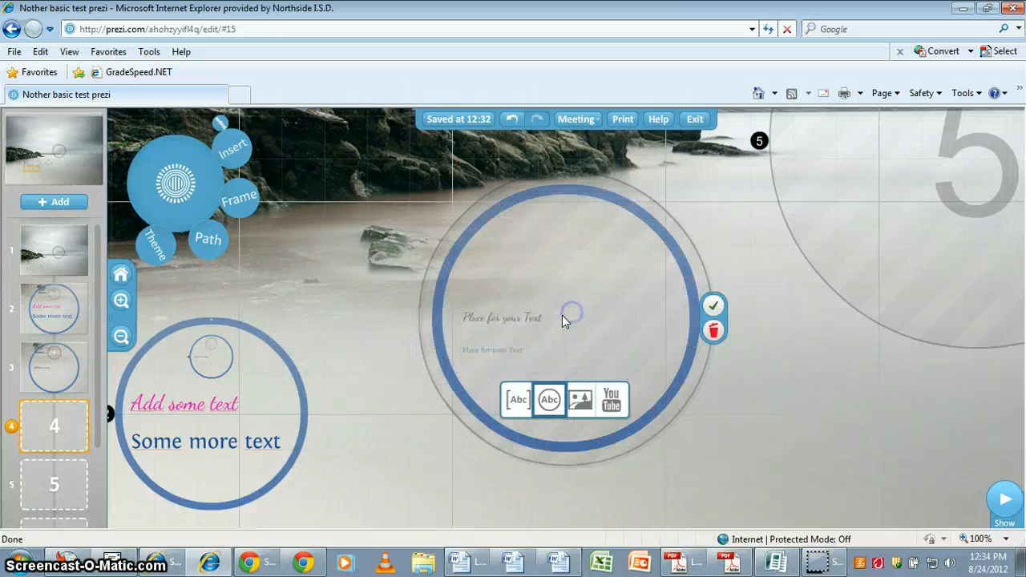
pyautogui.click(522, 402)
pyautogui.click(545, 404)
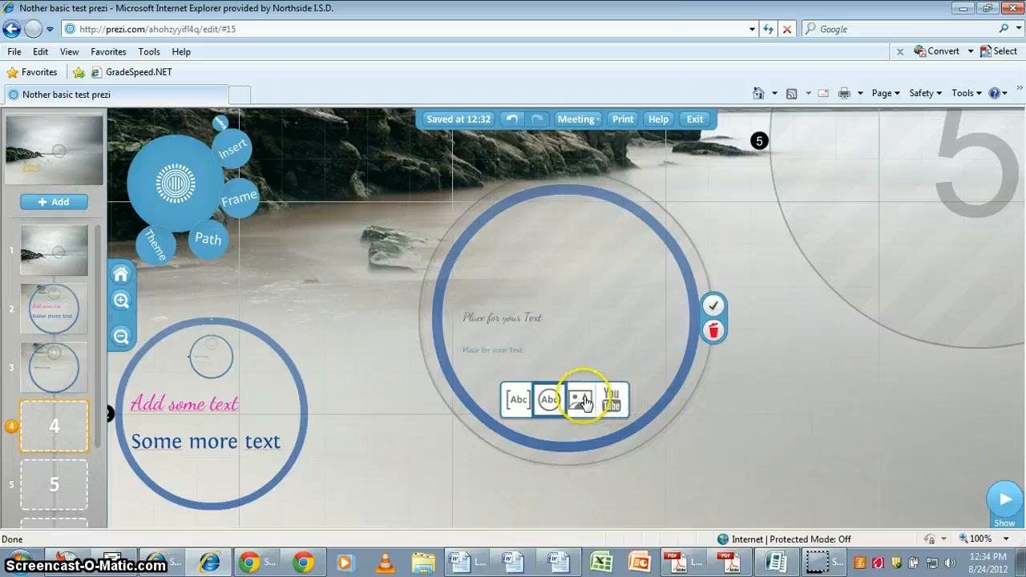
pyautogui.click(582, 401)
# Fill frame 4's image placeholder with batcave.jpg, resized on upload
pyautogui.doubleClick(564, 325)
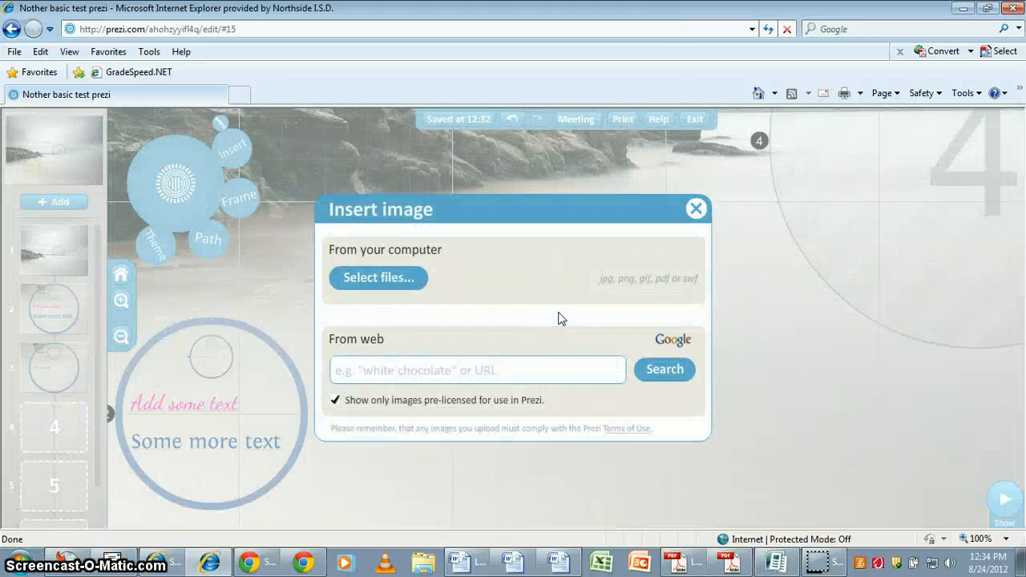
pyautogui.click(420, 287)
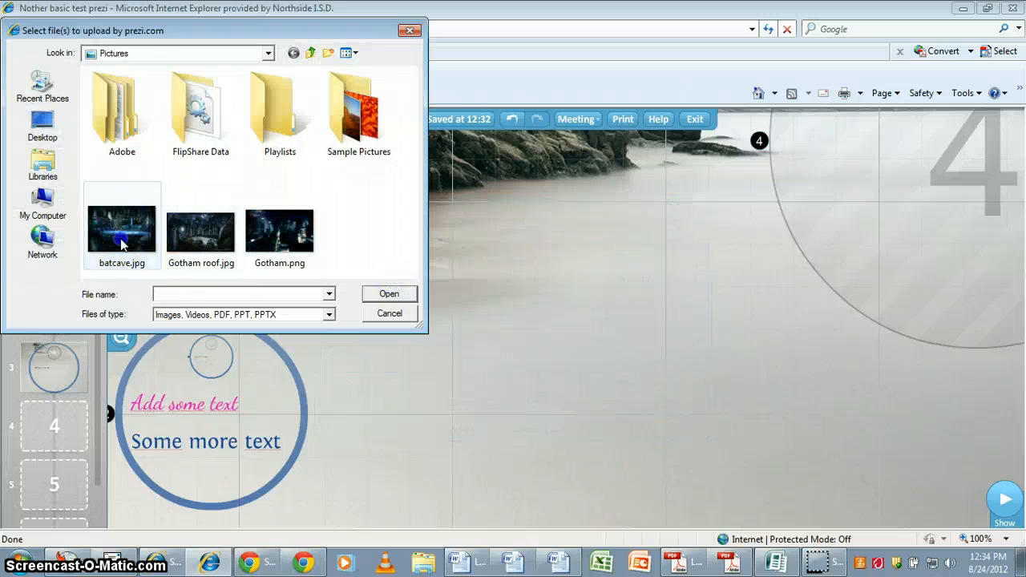
pyautogui.doubleClick(122, 241)
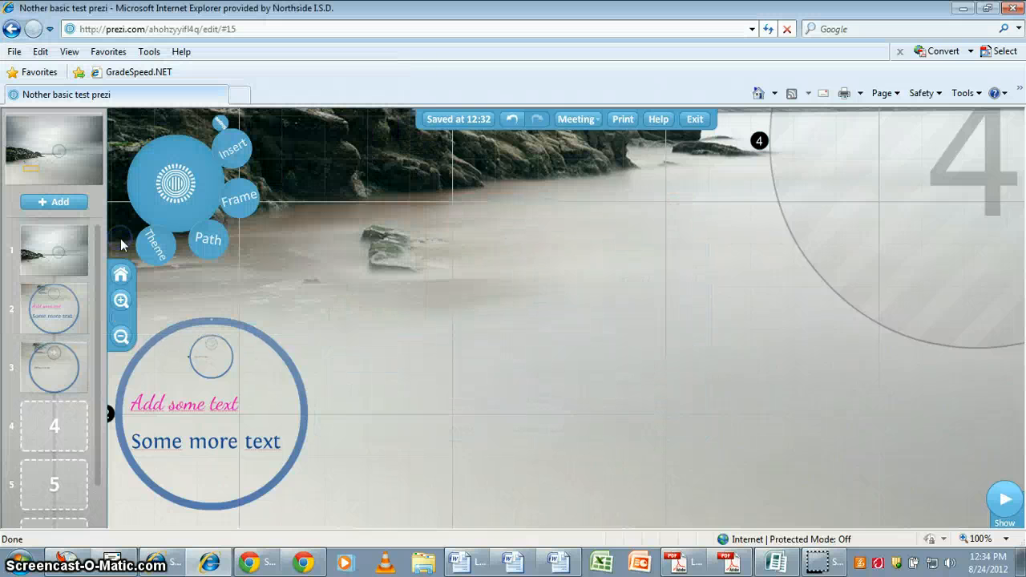
pyautogui.click(471, 407)
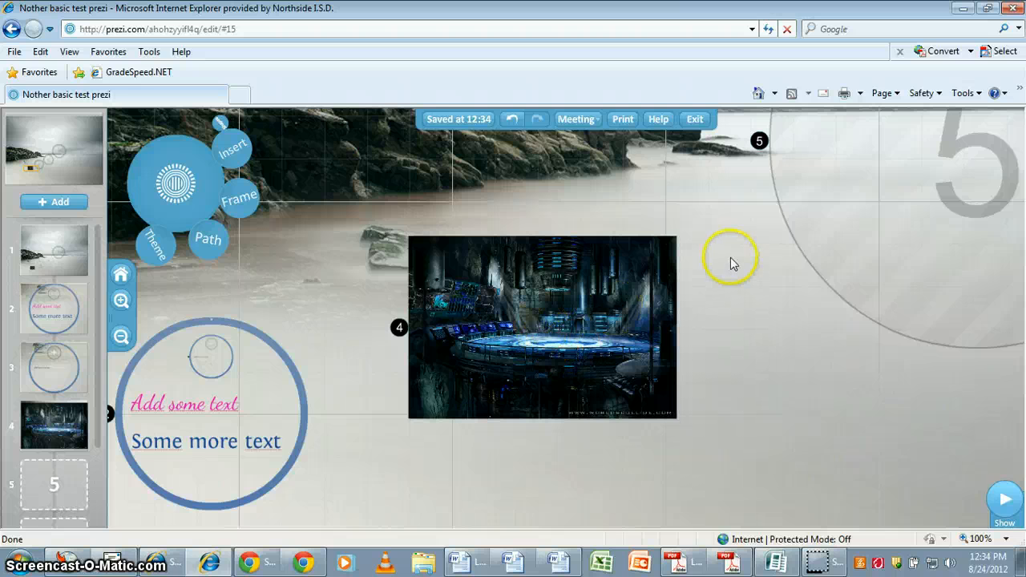
# Zoom into frame 5 and keep it as a circle frame after trying an image layout
pyautogui.click(940, 201)
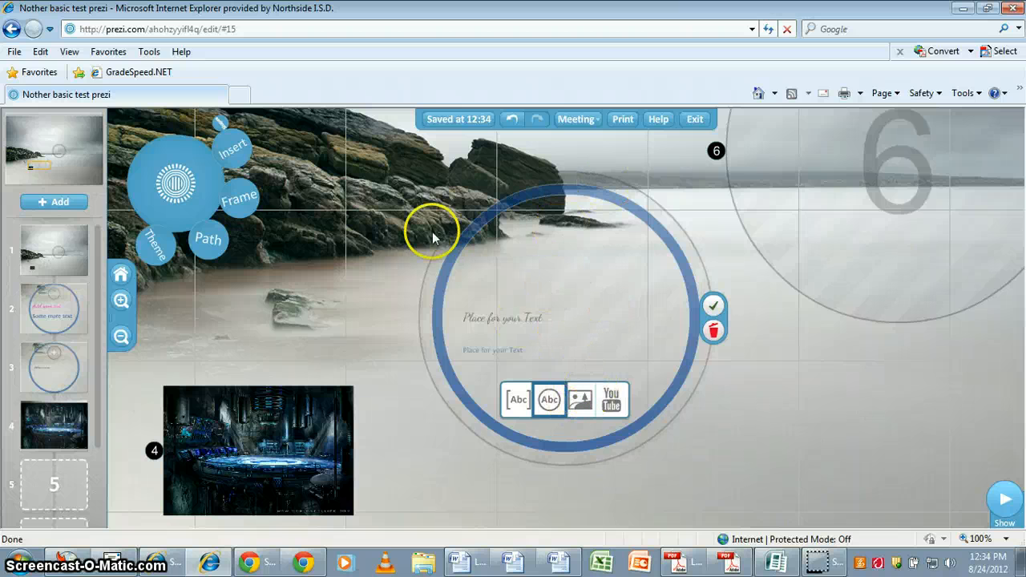
pyautogui.click(588, 411)
pyautogui.click(550, 402)
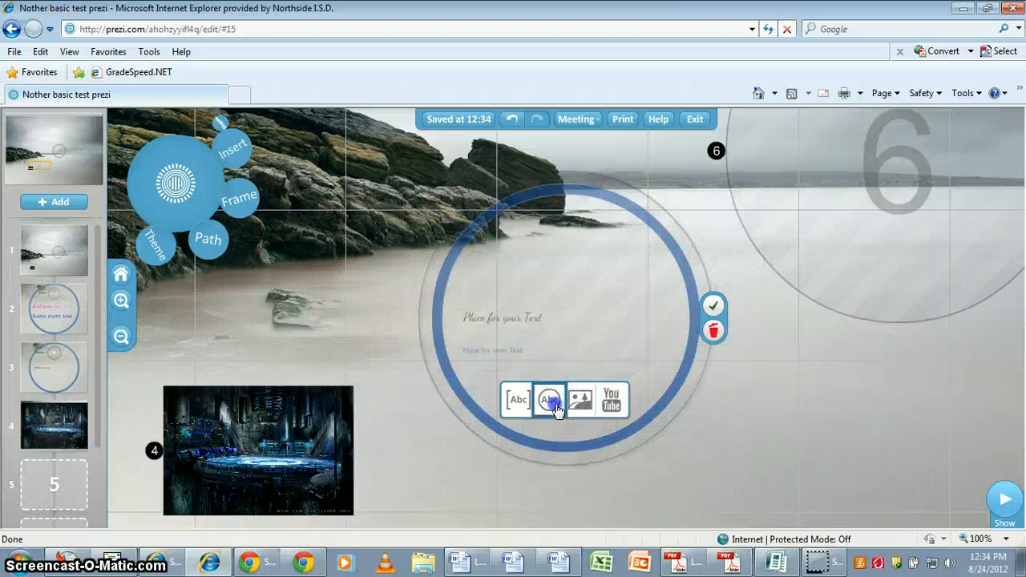
pyautogui.click(525, 313)
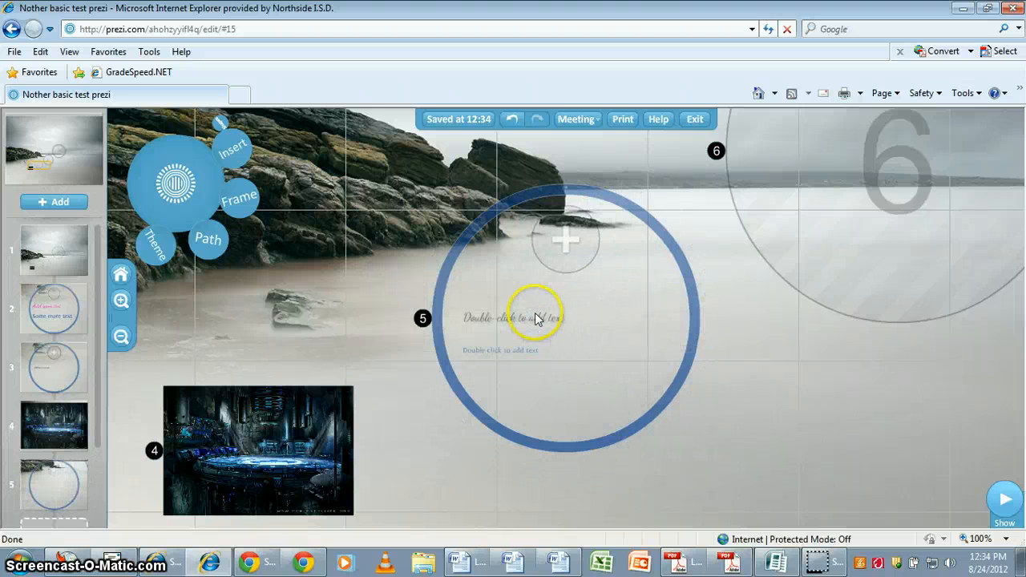
# Search web images for 'kitty cat', insert the kitten sleeping in a red shoe, and move it toward frame 5
pyautogui.click(232, 149)
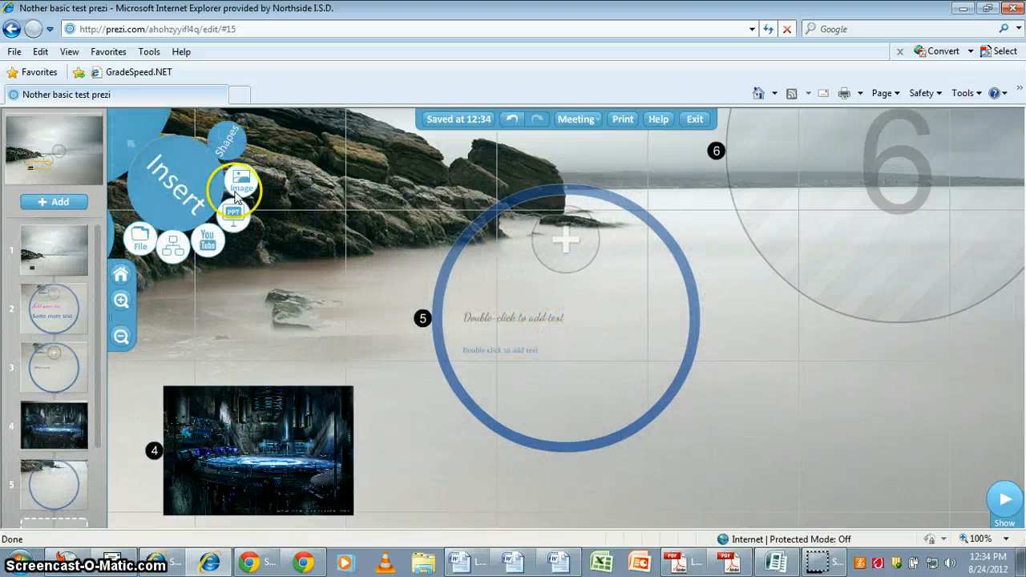
pyautogui.click(239, 184)
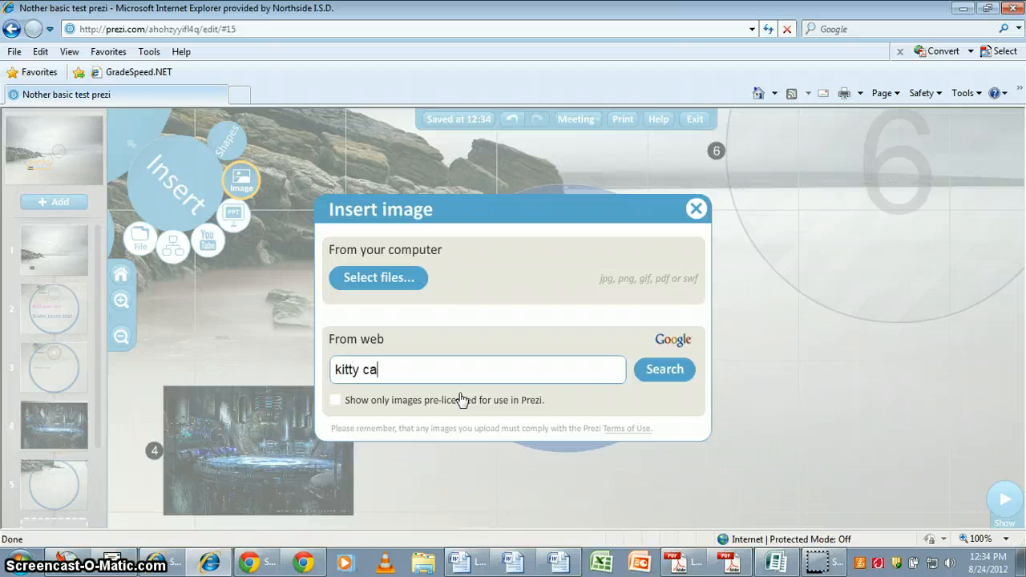
pyautogui.click(644, 365)
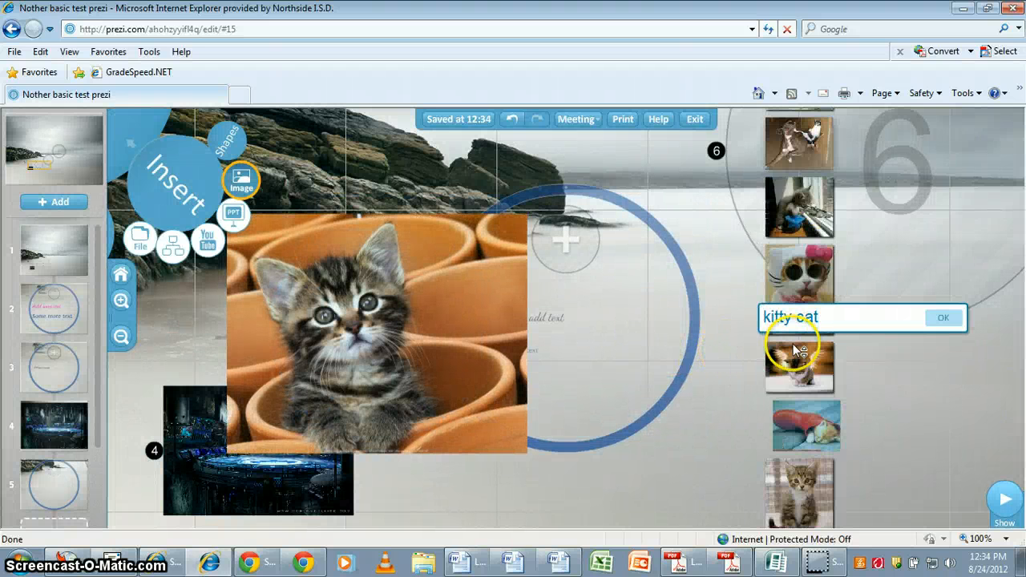
pyautogui.click(793, 323)
pyautogui.click(802, 346)
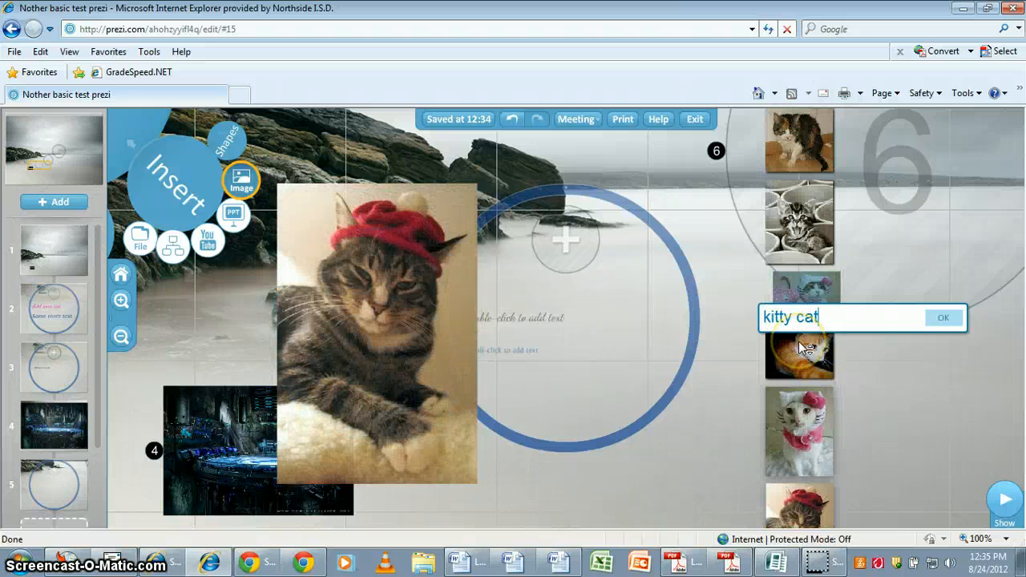
pyautogui.click(801, 347)
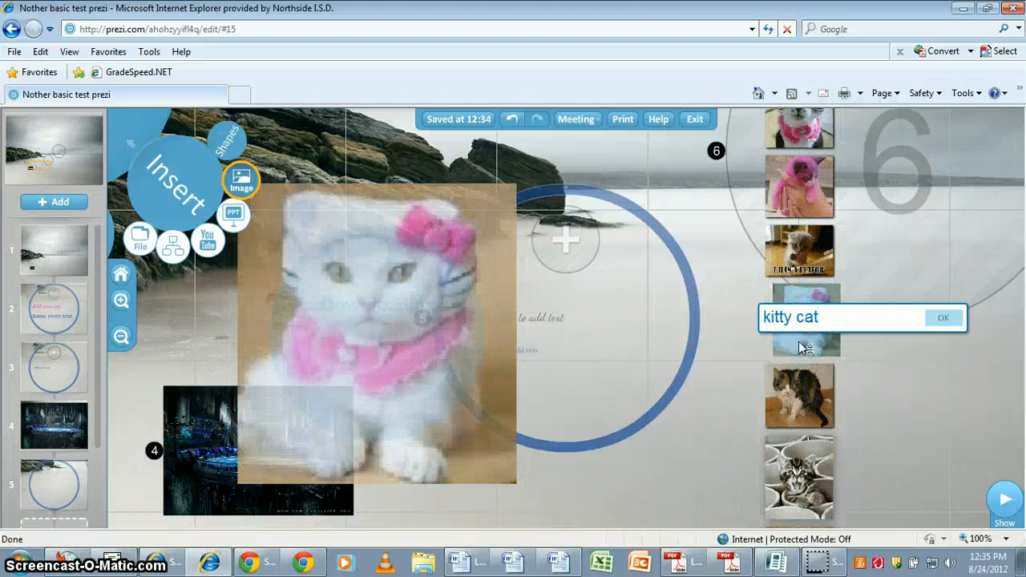
pyautogui.click(802, 346)
pyautogui.click(802, 347)
pyautogui.click(800, 348)
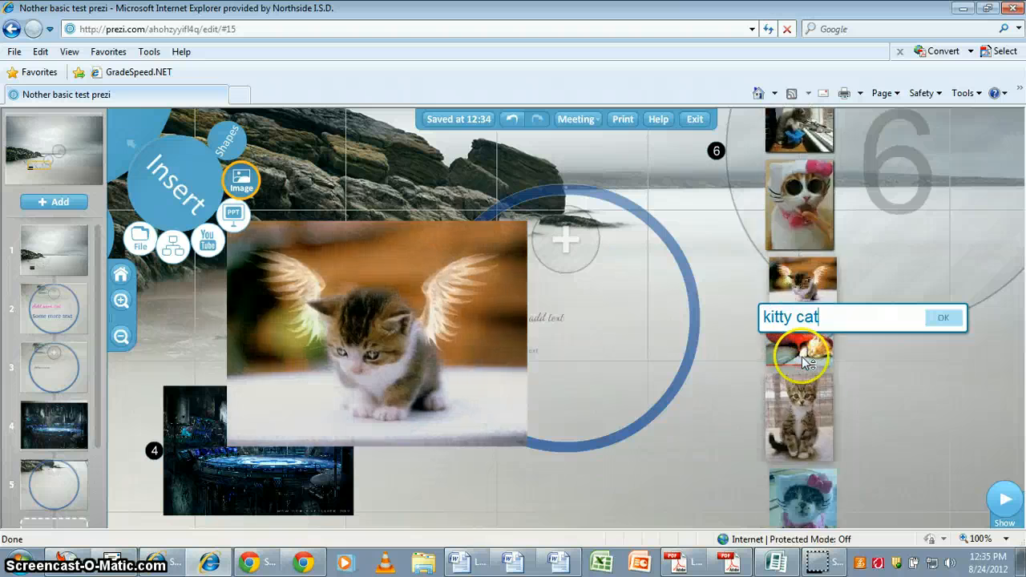
pyautogui.click(790, 277)
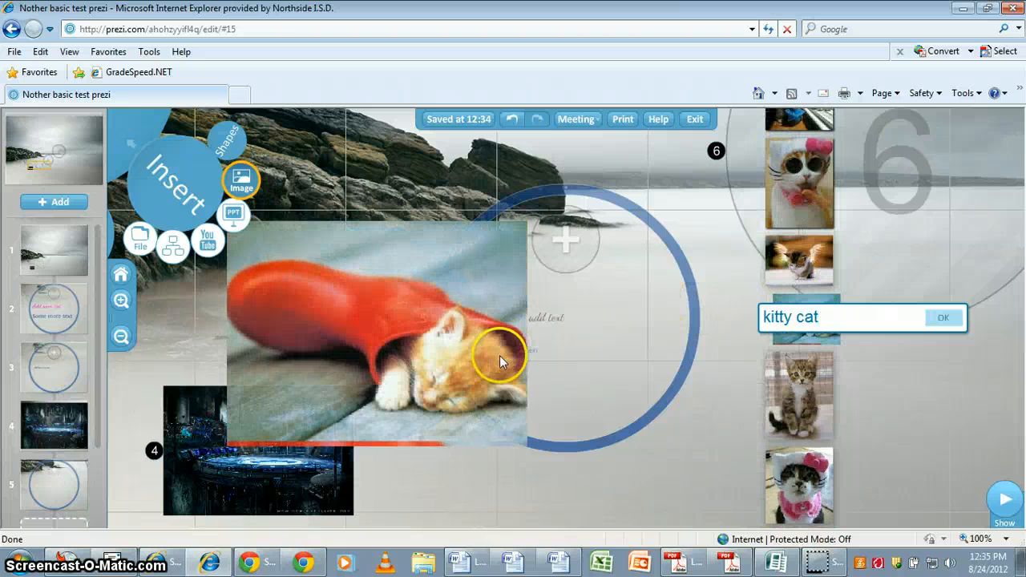
pyautogui.click(511, 401)
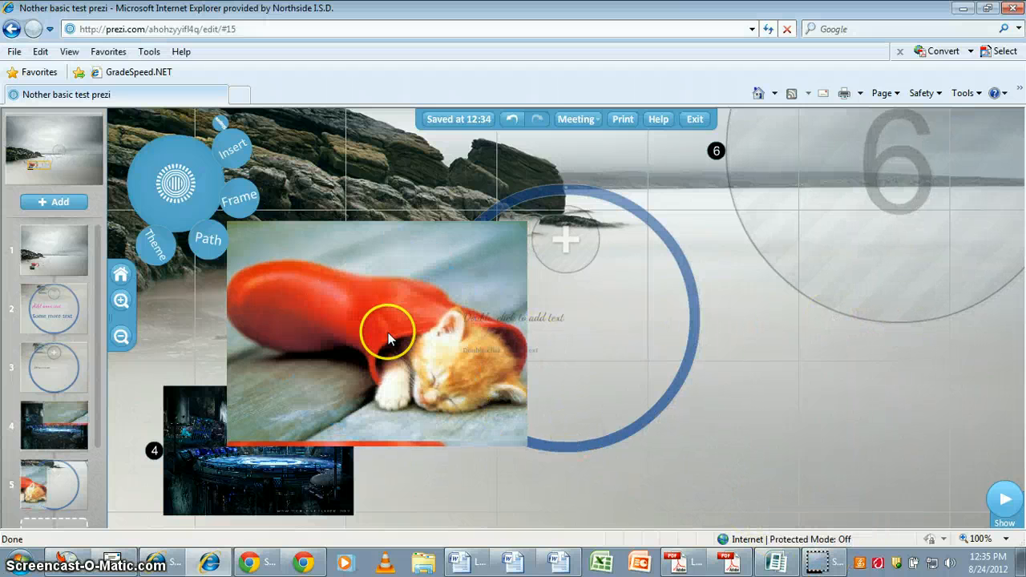
pyautogui.moveTo(388, 333); pyautogui.dragTo(503, 399)
# Move the kitten picture inside circle frame 5 and enlarge it
pyautogui.click(505, 380)
pyautogui.moveTo(551, 357); pyautogui.dragTo(564, 319)
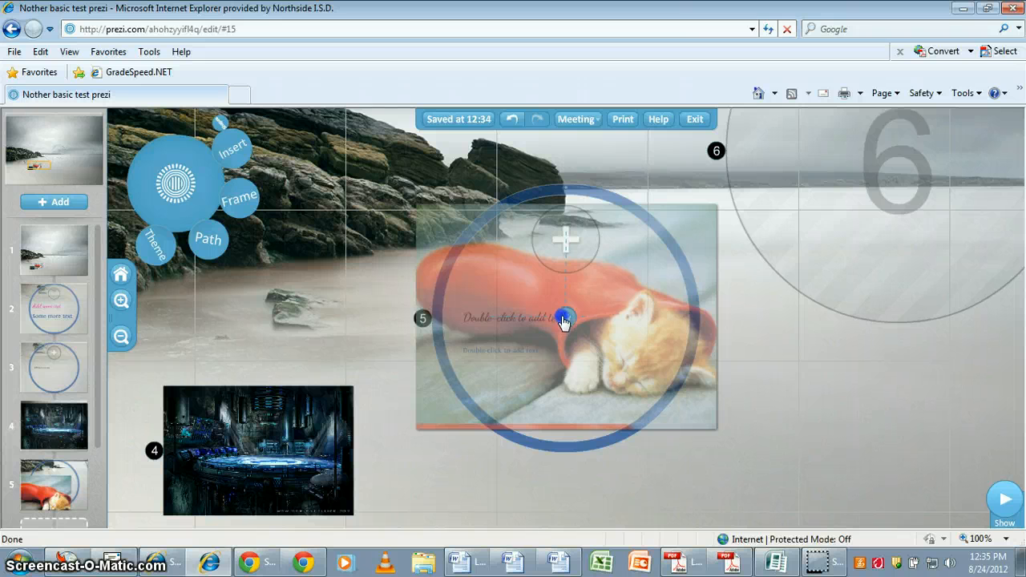
pyautogui.moveTo(564, 320); pyautogui.dragTo(582, 324)
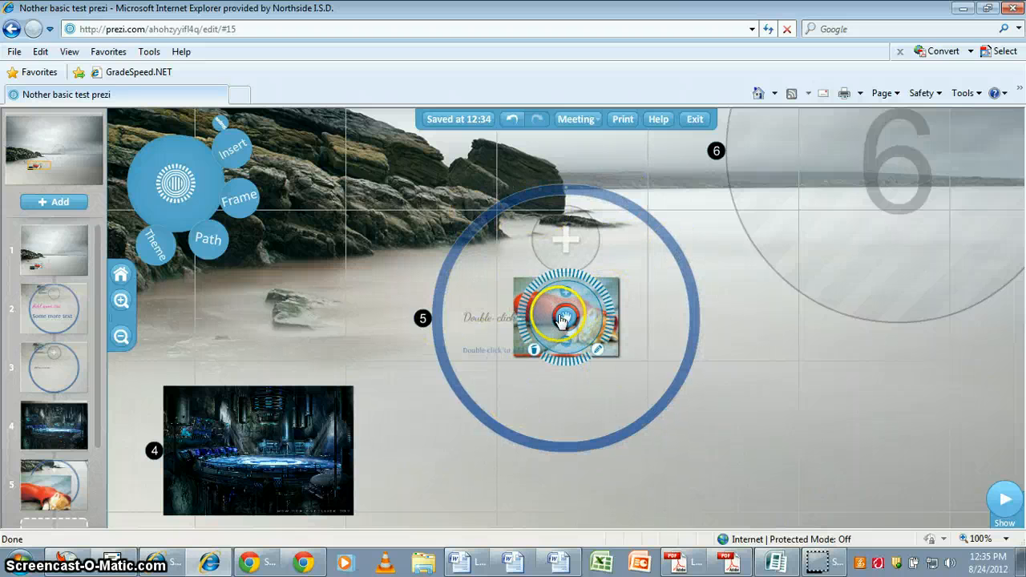
pyautogui.moveTo(587, 320); pyautogui.dragTo(565, 317)
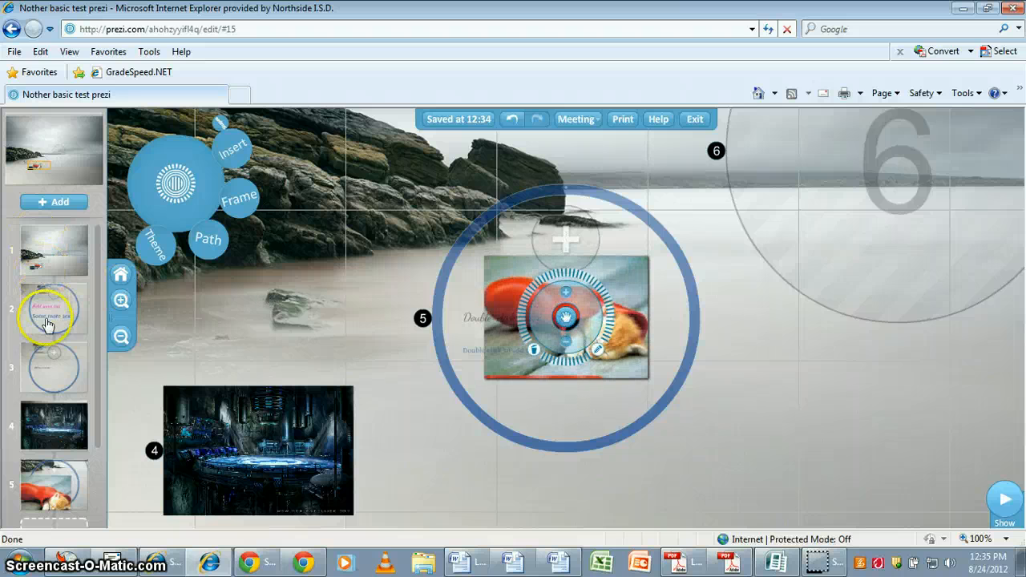
pyautogui.scroll(-2, 56, 428)
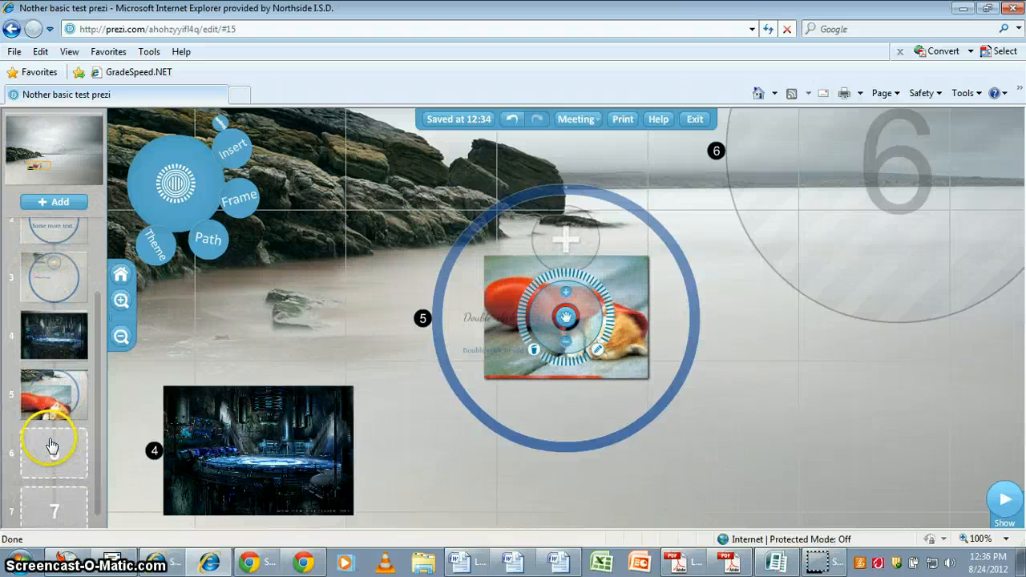
# Select frame 5 and the kitten, then switch to path editing
pyautogui.click(495, 218)
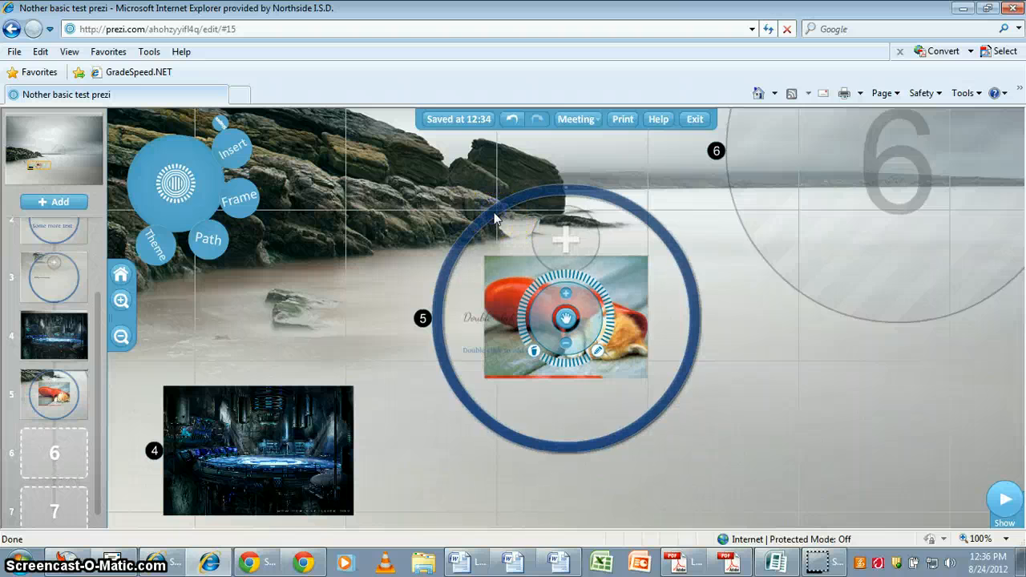
pyautogui.click(617, 303)
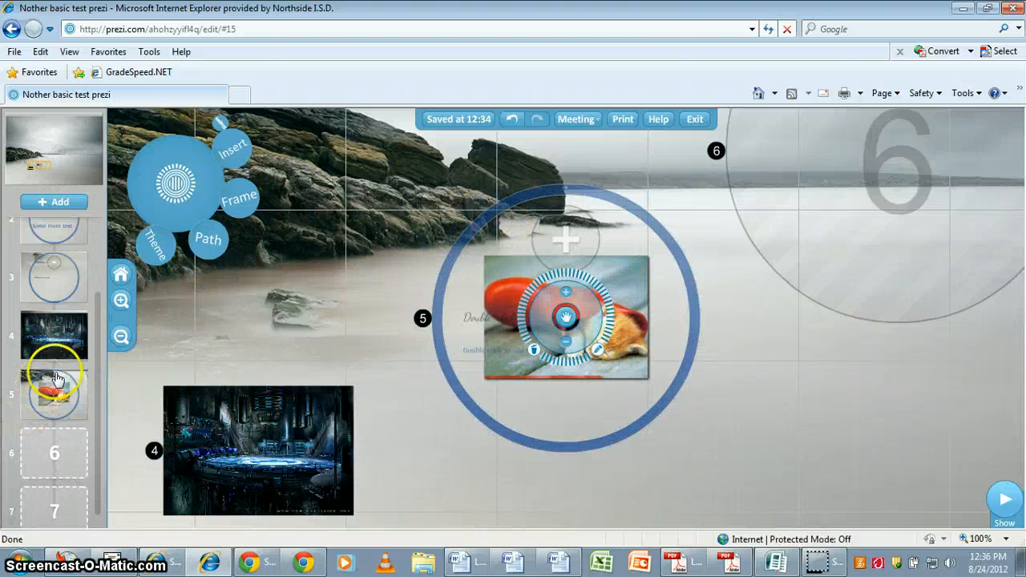
pyautogui.click(208, 240)
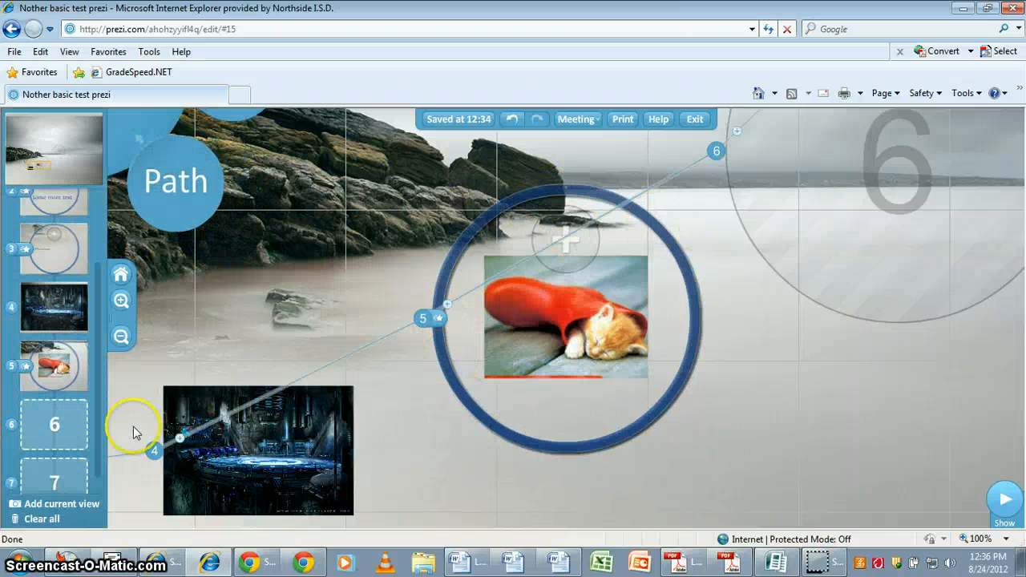
# Review path steps 2–4: the Add some text frame, the small circle and the batcave image
pyautogui.click(112, 277)
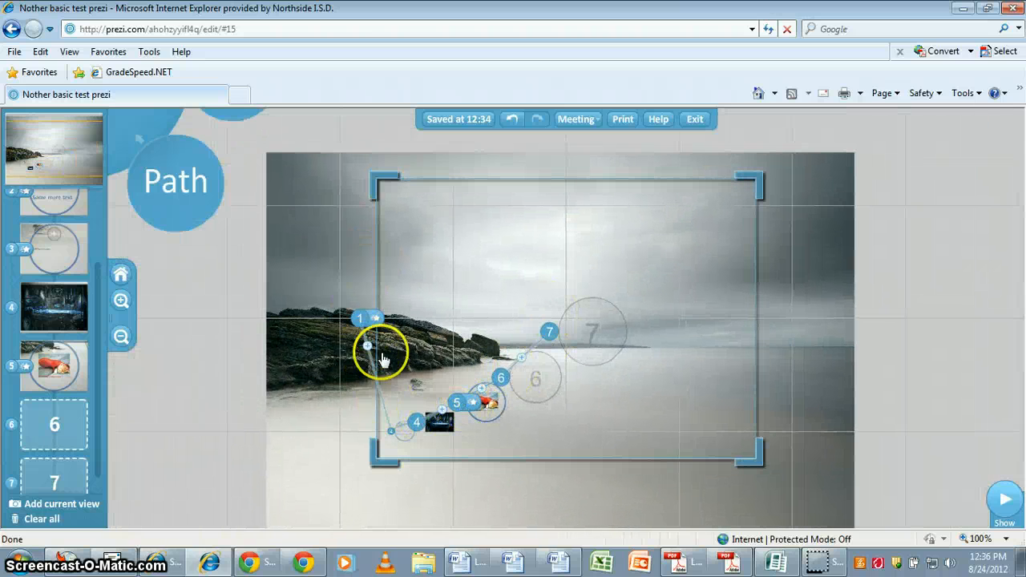
pyautogui.scroll(3, 55, 241)
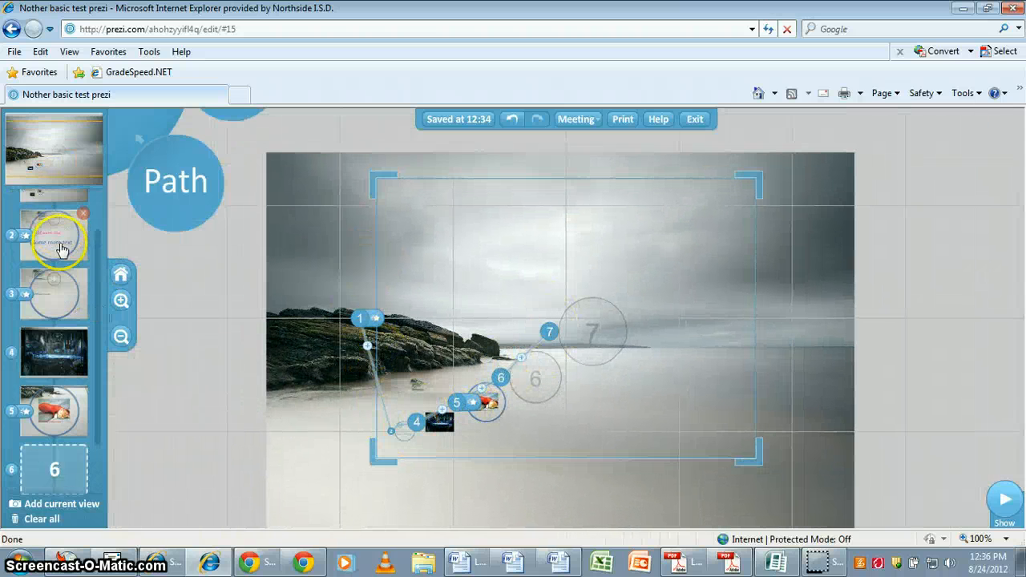
pyautogui.click(185, 187)
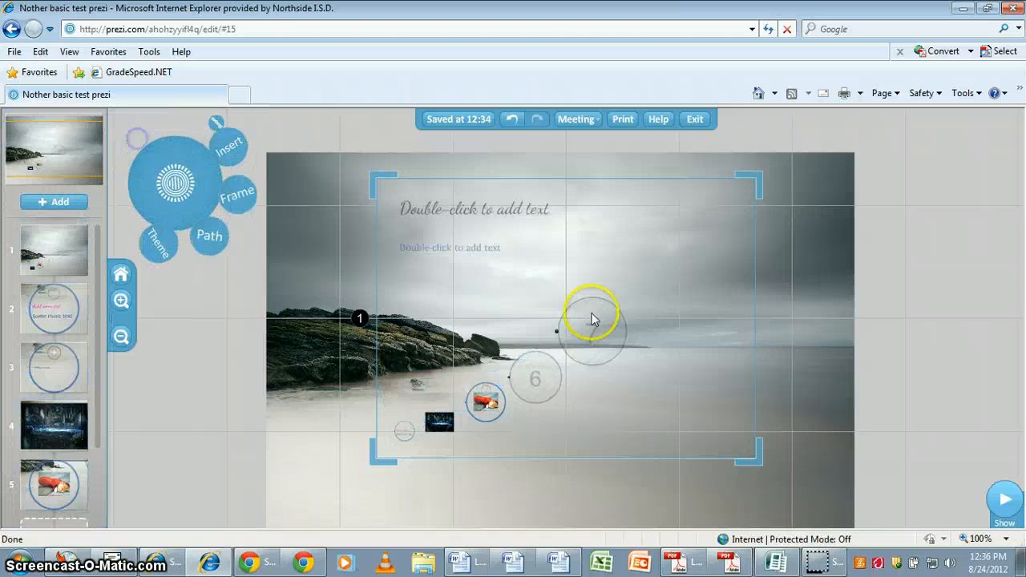
pyautogui.click(208, 238)
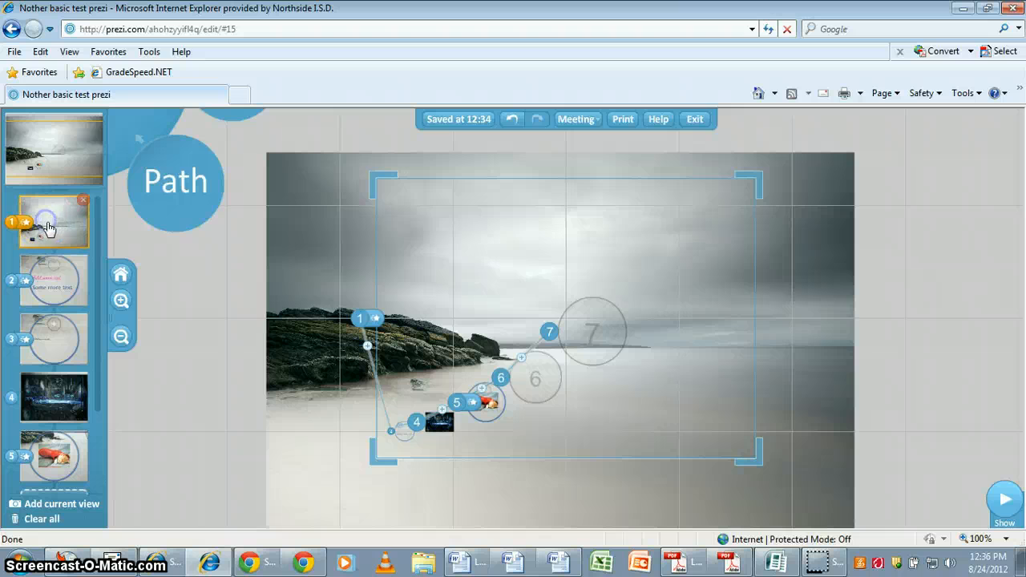
pyautogui.click(50, 285)
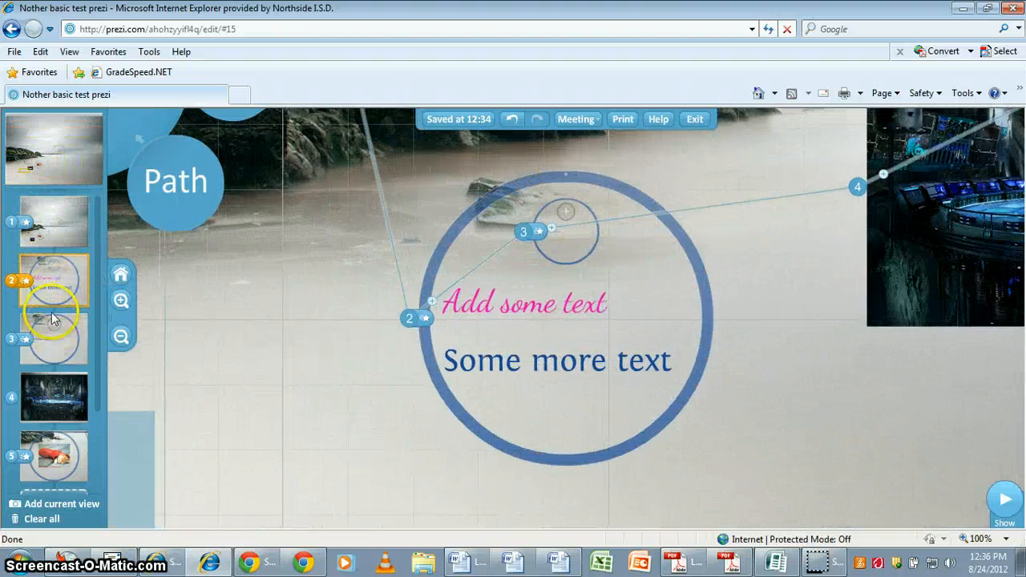
pyautogui.click(58, 350)
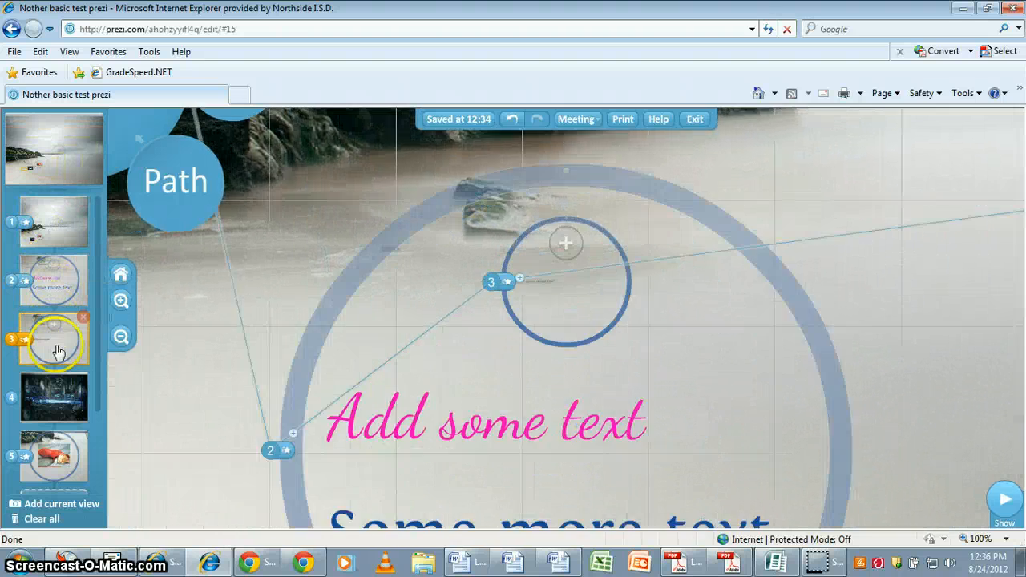
pyautogui.click(54, 399)
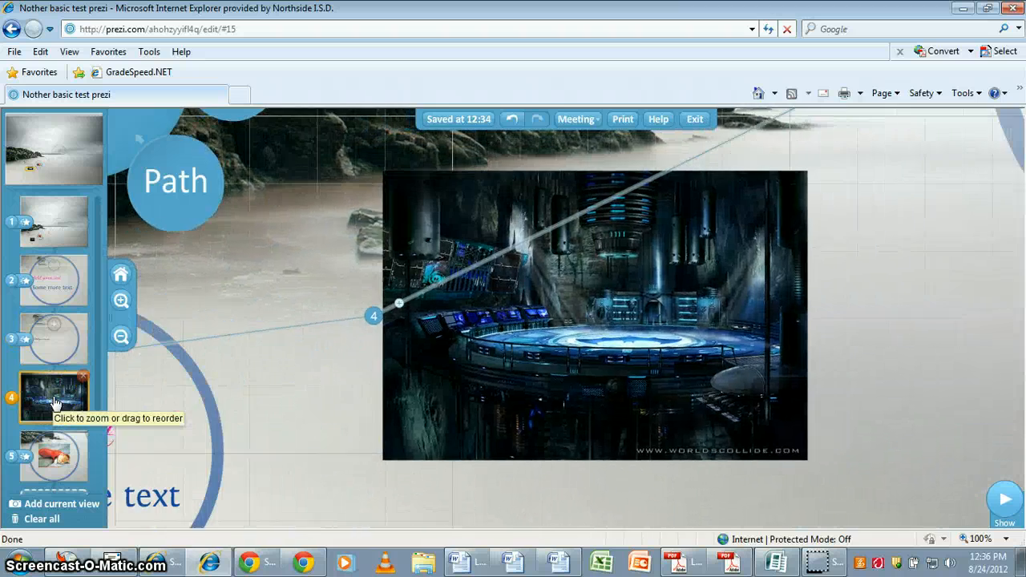
pyautogui.click(53, 347)
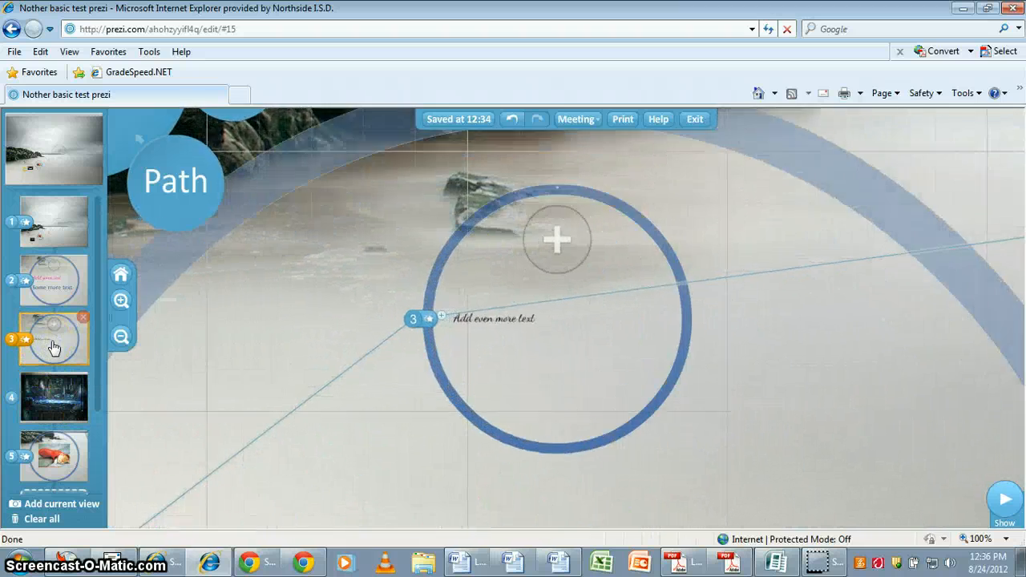
# Remove the small circle's step 3, then confirm the batcave image is now step 3
pyautogui.click(83, 320)
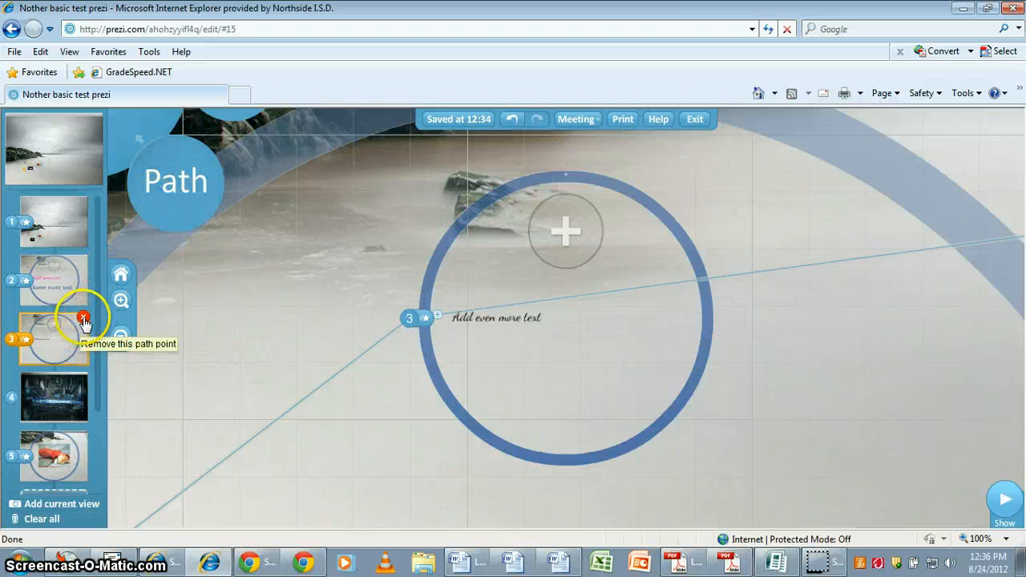
pyautogui.click(84, 320)
pyautogui.click(61, 284)
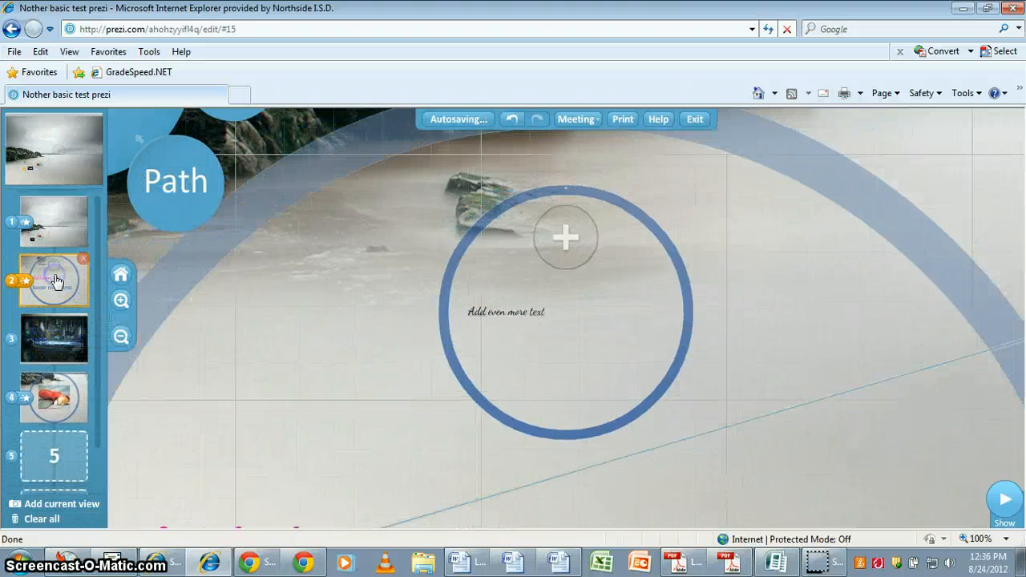
pyautogui.click(27, 325)
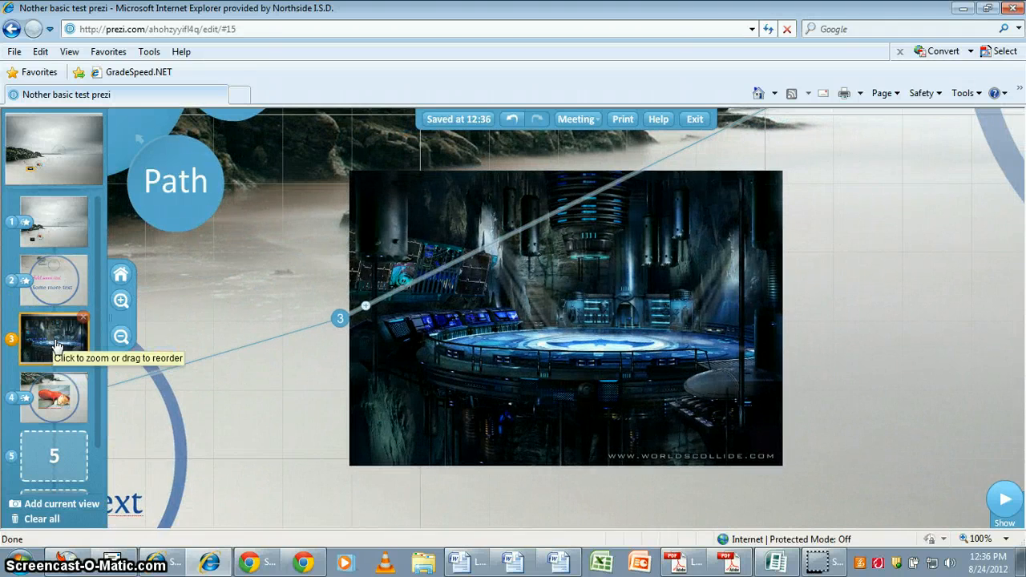
pyautogui.click(56, 293)
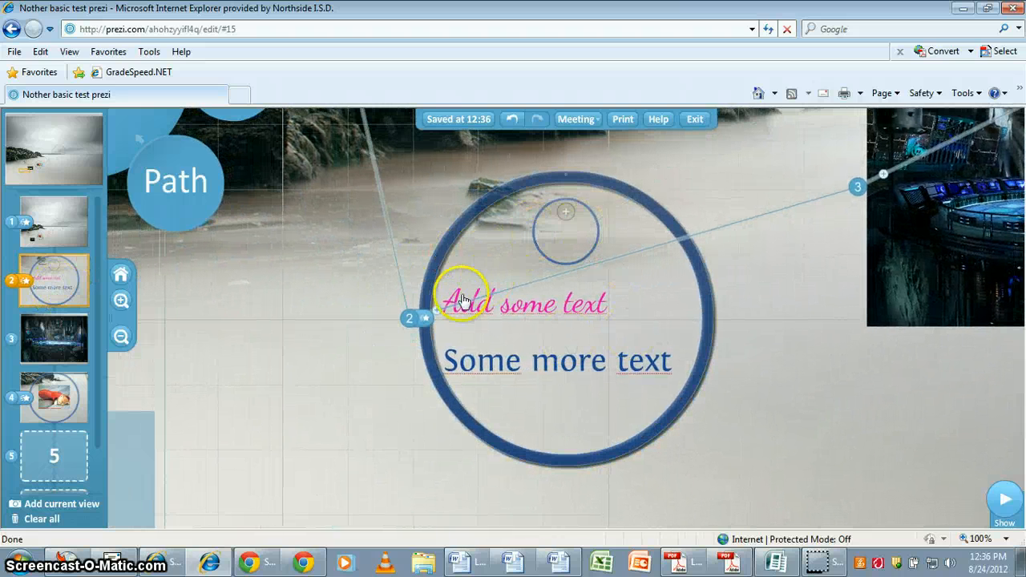
# Add a new path point 3 on the small circle, then shift it onto Some more text
pyautogui.moveTo(439, 317); pyautogui.dragTo(537, 233)
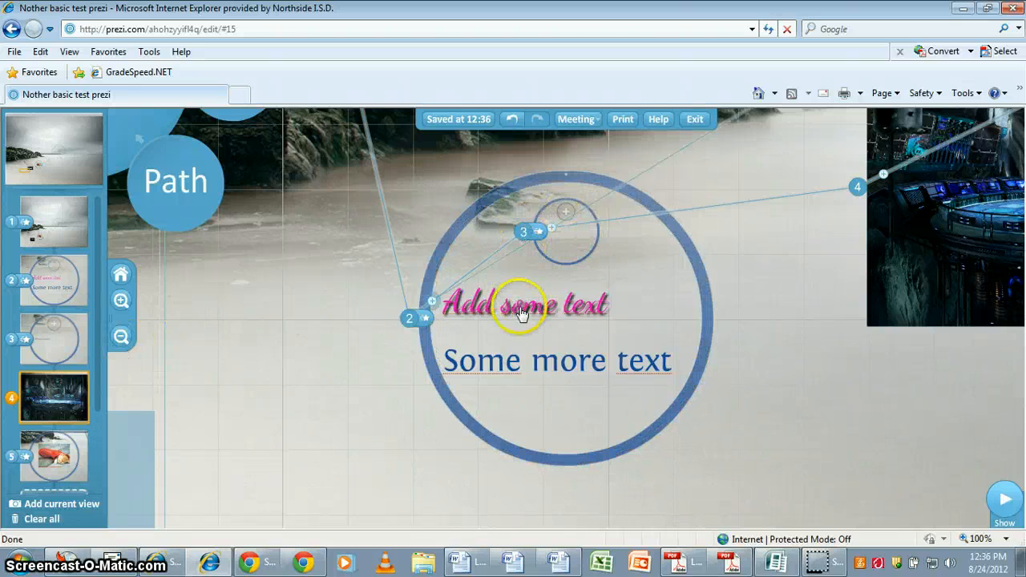
pyautogui.click(524, 238)
pyautogui.moveTo(523, 237); pyautogui.dragTo(557, 374)
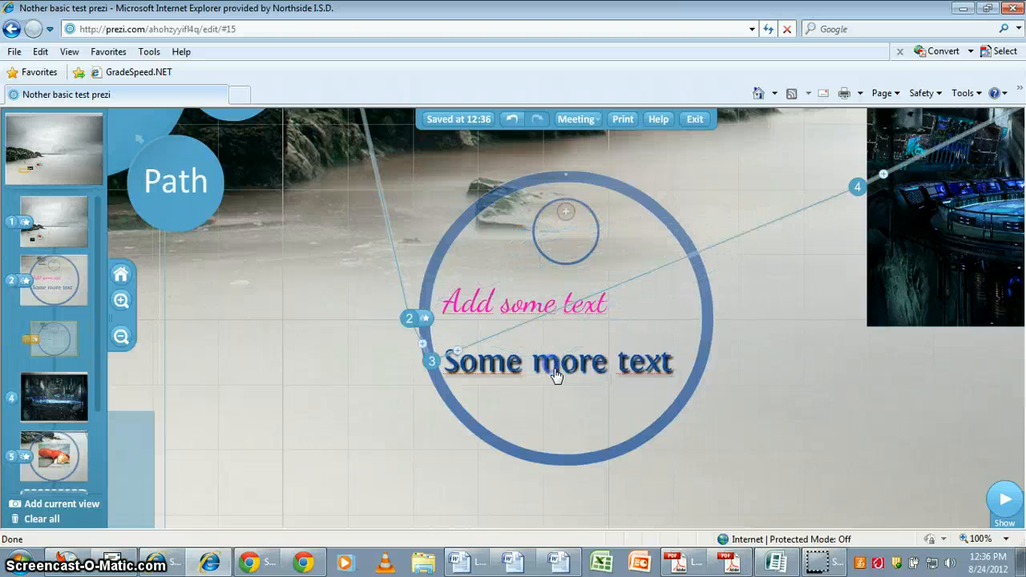
pyautogui.click(578, 416)
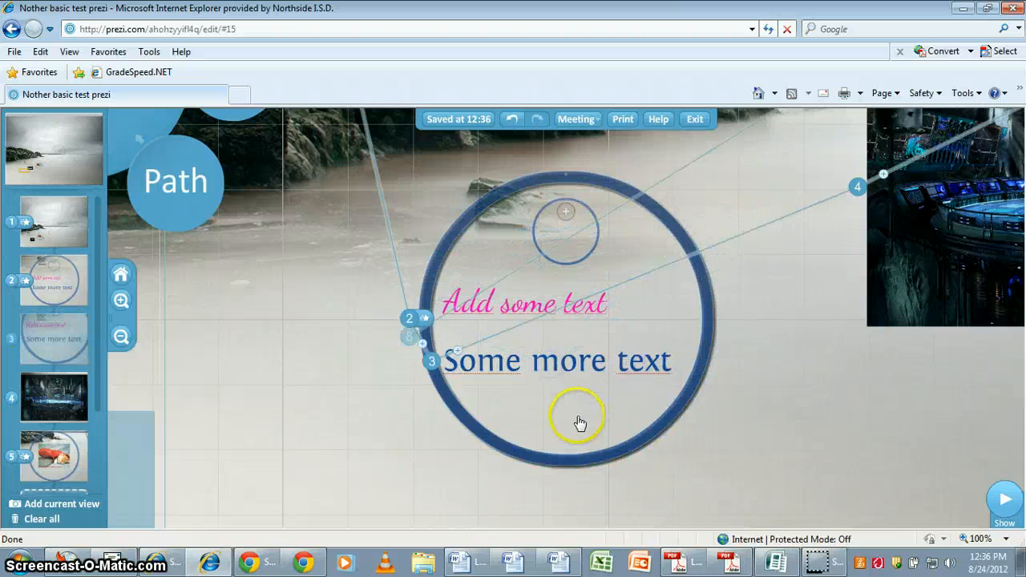
# Check step 3's view and move path point 3 back onto the small circle
pyautogui.click(68, 341)
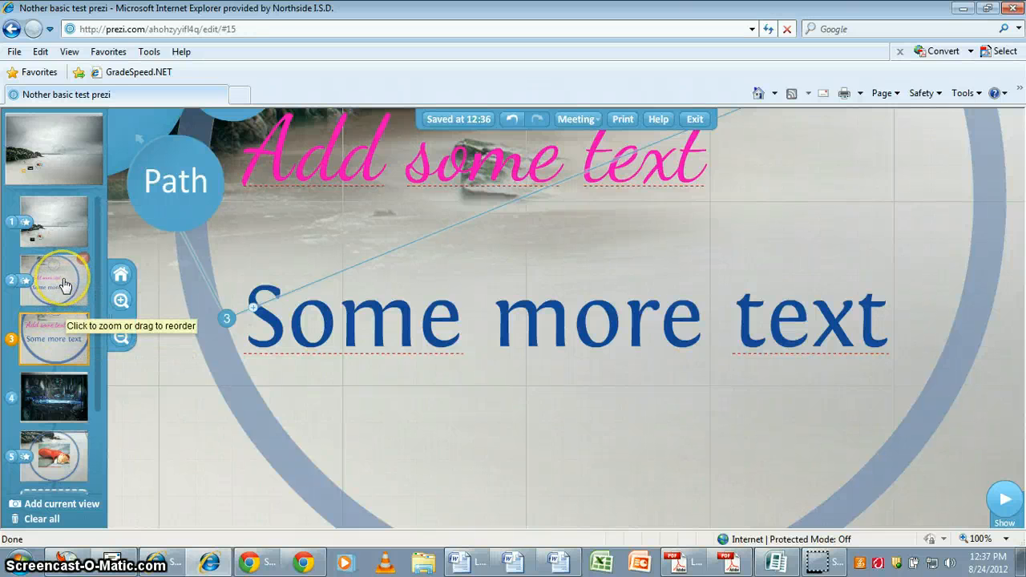
pyautogui.click(65, 286)
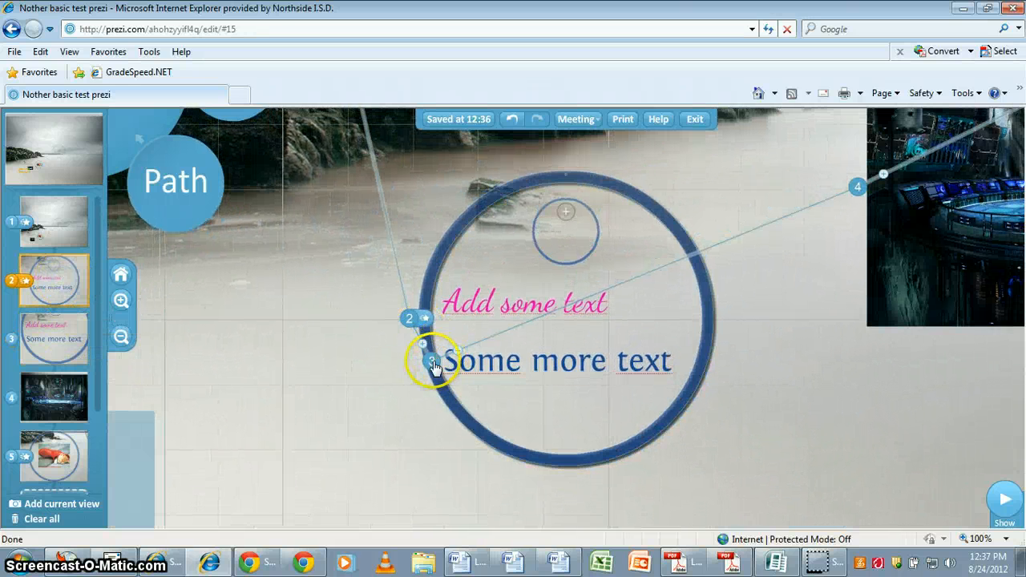
pyautogui.moveTo(433, 366)
pyautogui.mouseDown()
pyautogui.moveTo(545, 238)
pyautogui.moveTo(529, 234)
pyautogui.mouseUp()
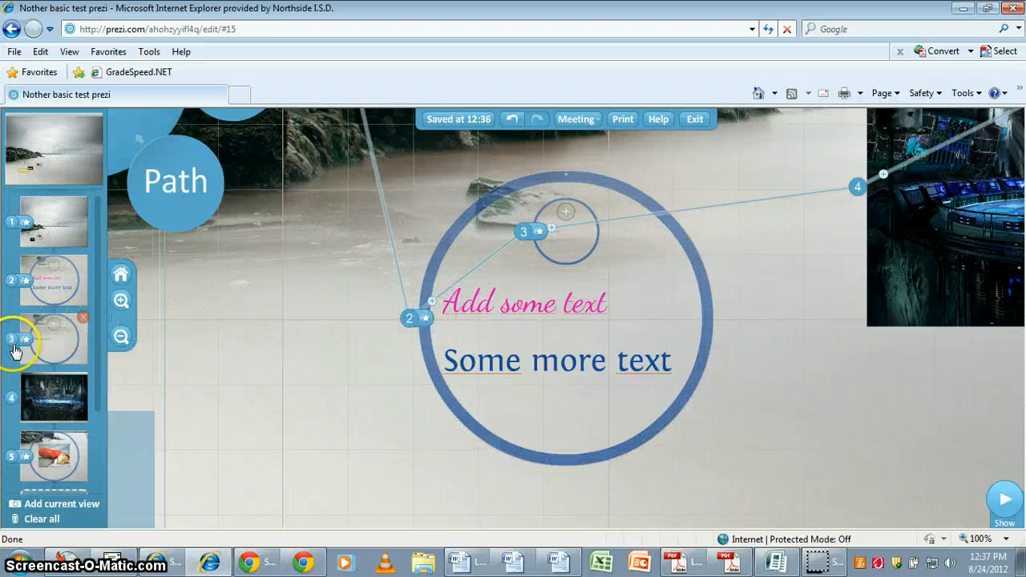
pyautogui.click(28, 283)
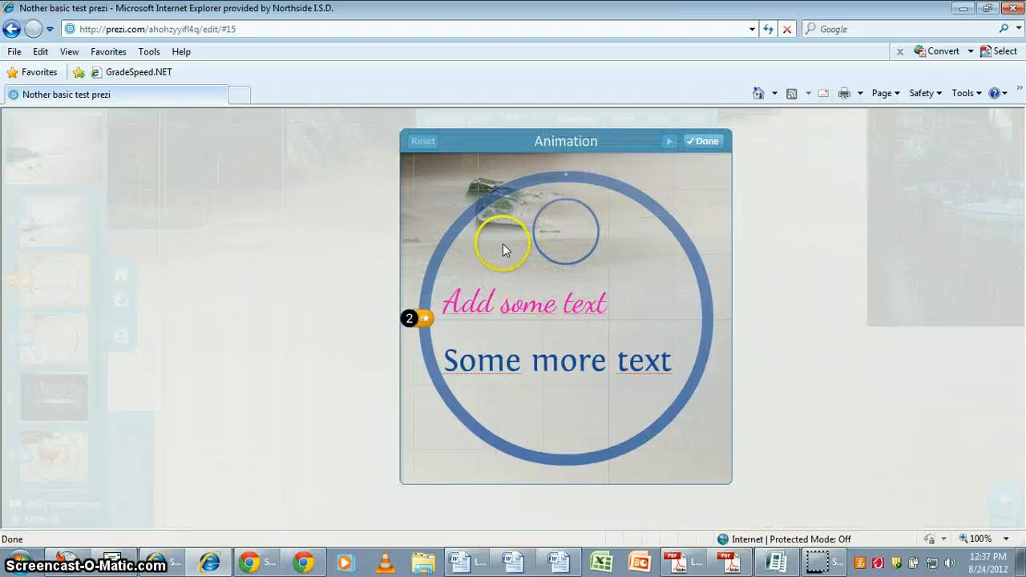
# Fade in Add some text, Some more text, then the small circle at step 2, and preview
pyautogui.click(461, 310)
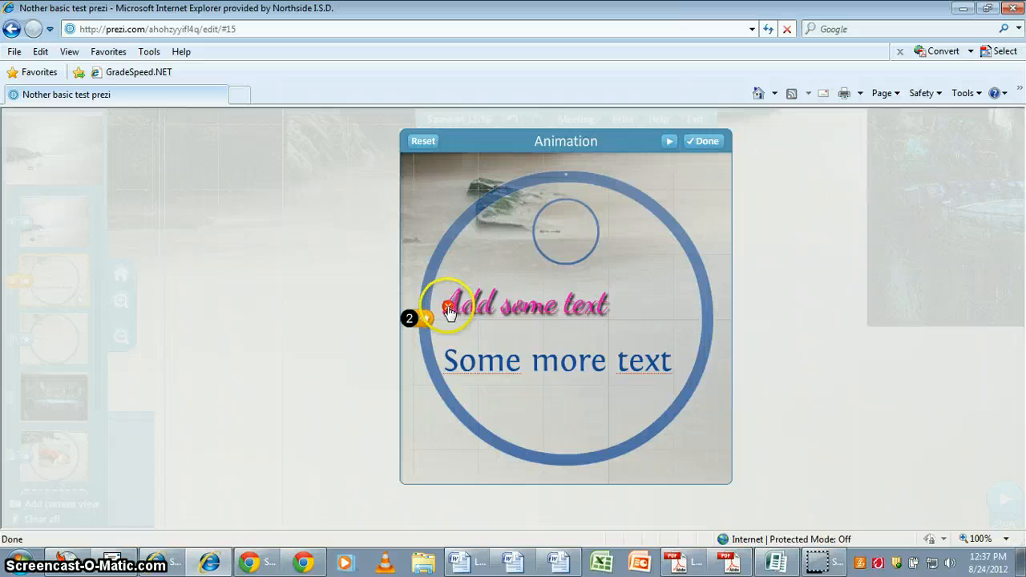
pyautogui.click(482, 366)
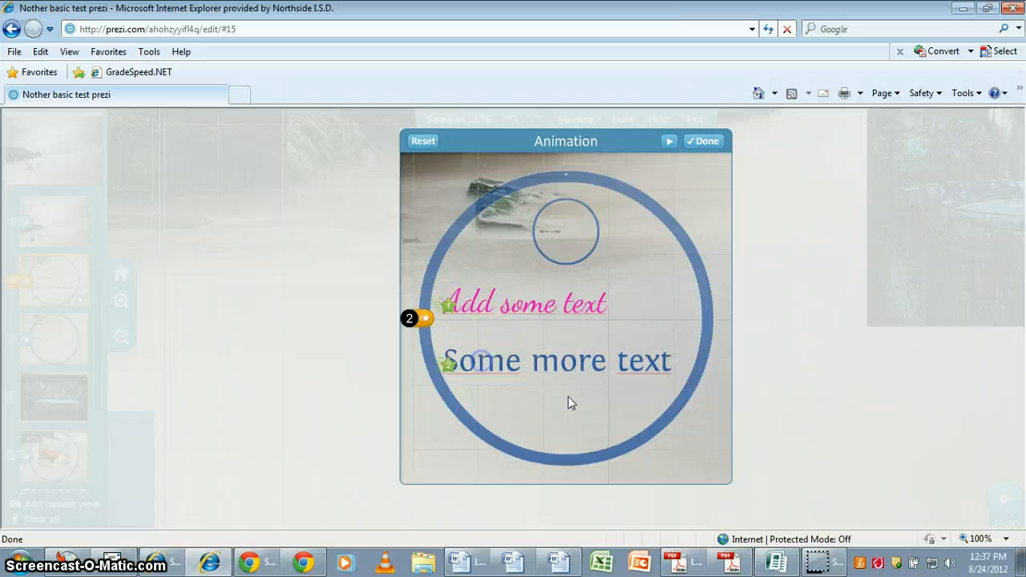
pyautogui.click(558, 267)
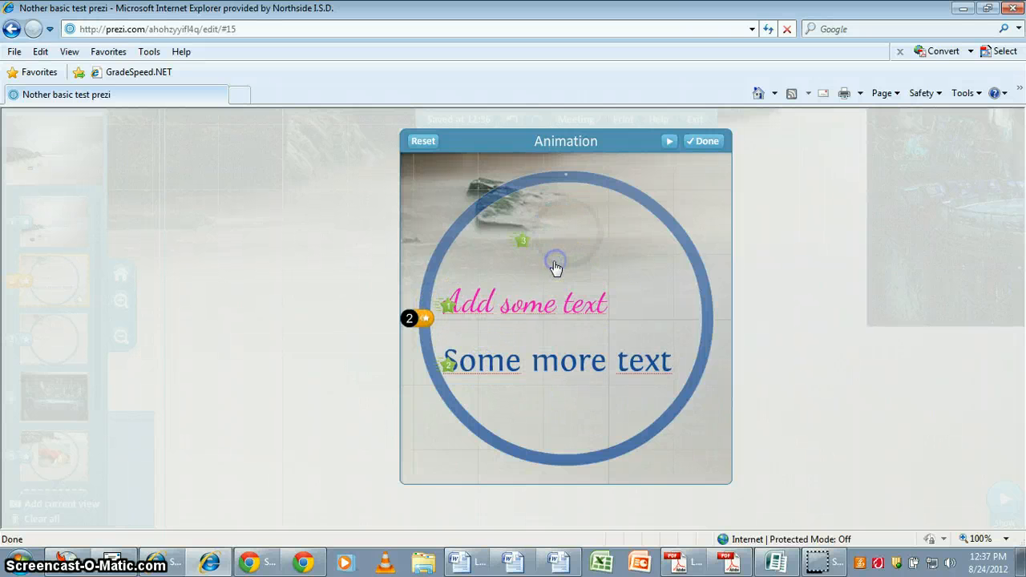
pyautogui.click(670, 142)
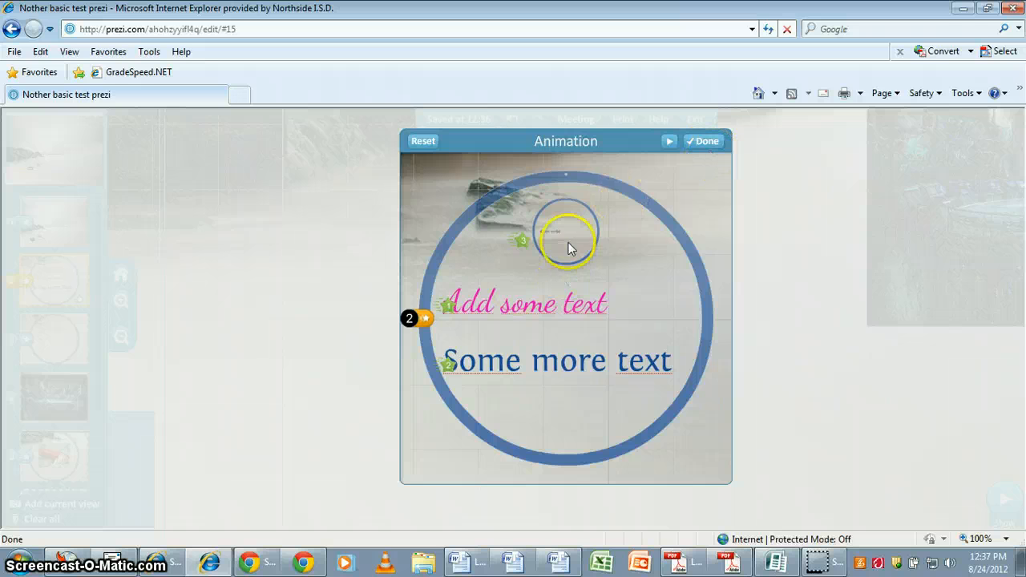
pyautogui.click(672, 143)
pyautogui.click(705, 142)
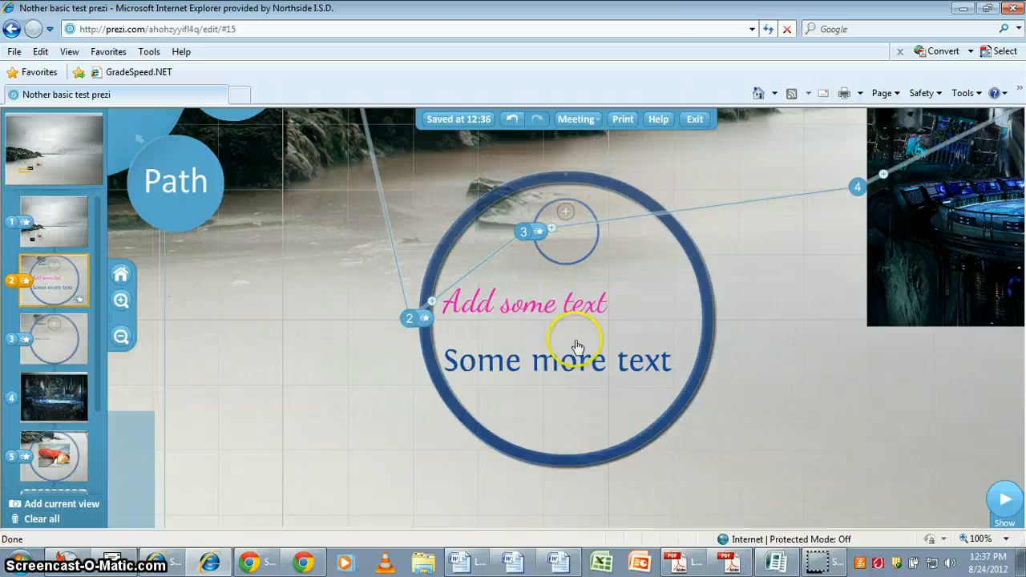
# Zoom out to the full seaside prezi showing all seven path steps
pyautogui.scroll(-4, 716, 324)
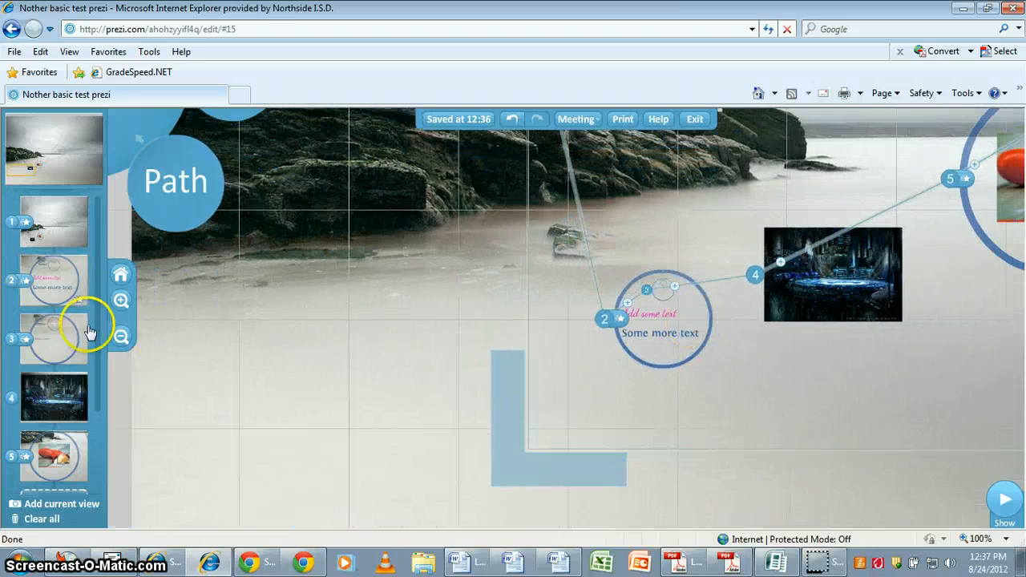
pyautogui.click(122, 276)
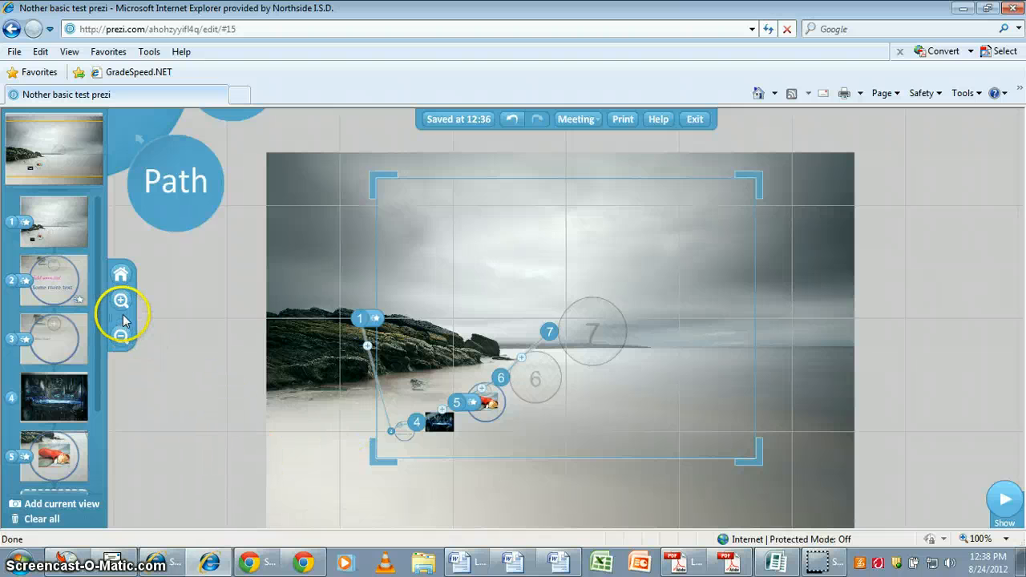
pyautogui.scroll(-2, 90, 337)
pyautogui.scroll(-1, 89, 337)
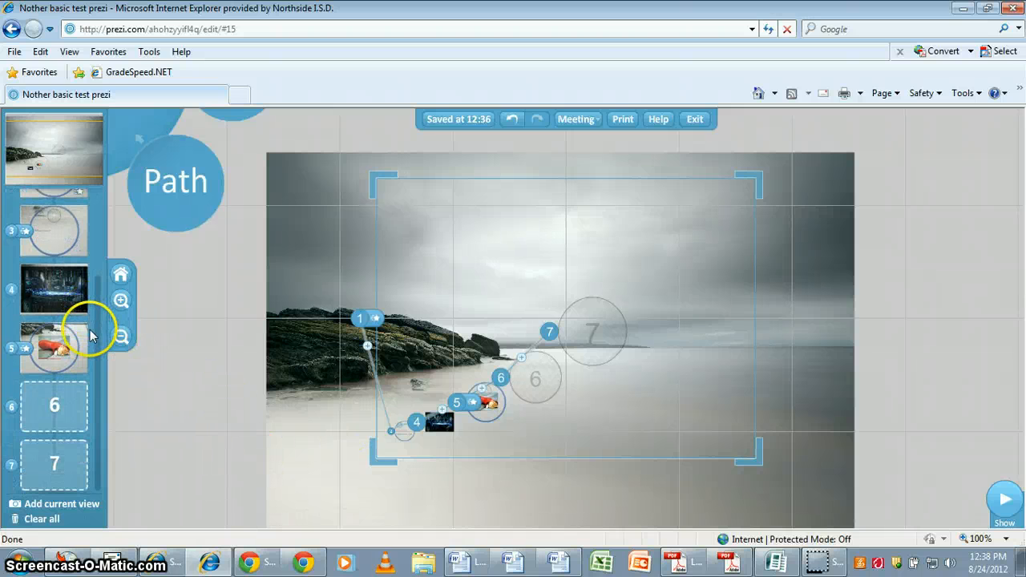
pyautogui.scroll(3, 88, 341)
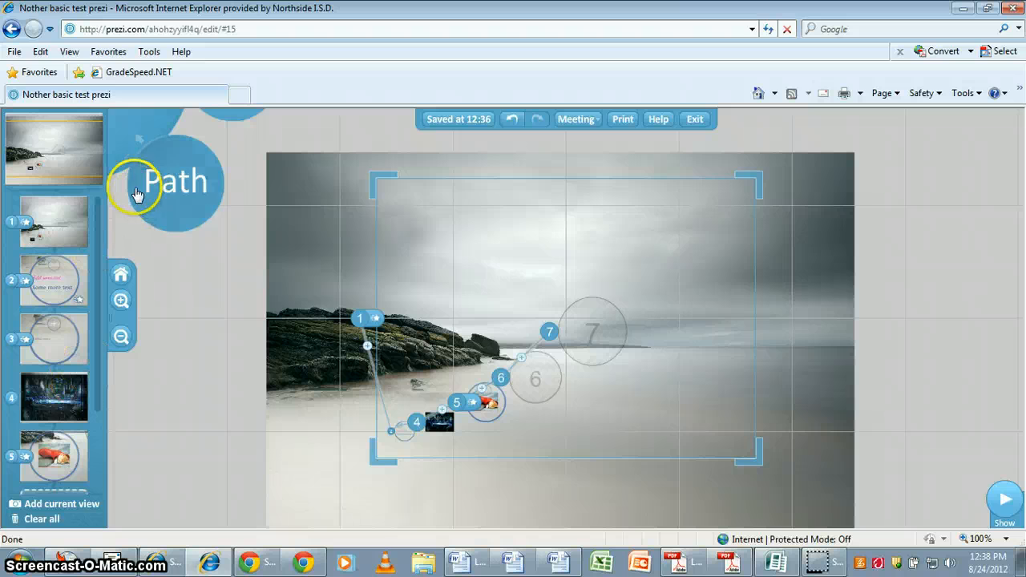
# Insert the PowerPoint file 6_components.ppt from the 1 -- APWH > 1 - Notes folder
pyautogui.click(134, 148)
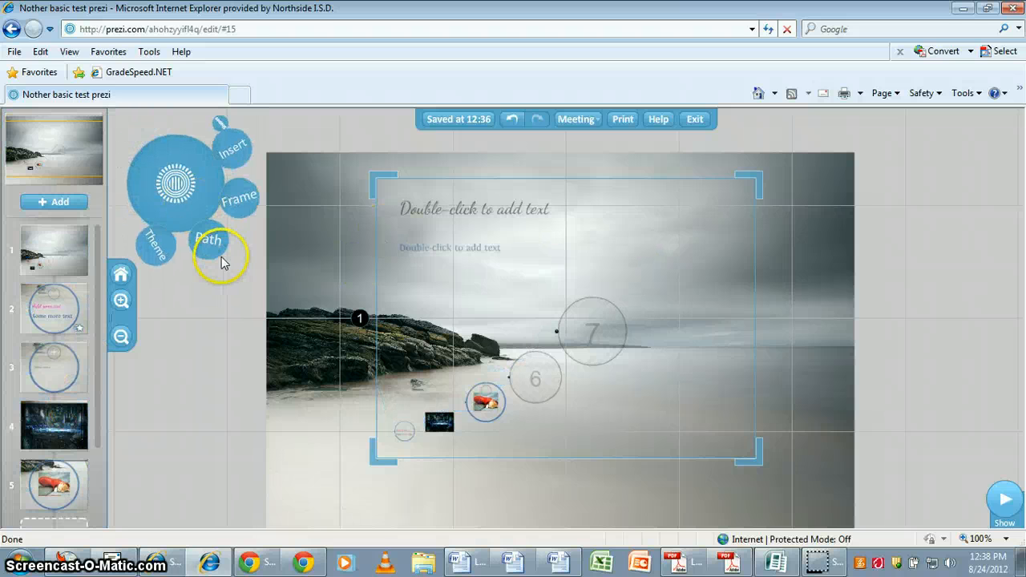
pyautogui.click(234, 153)
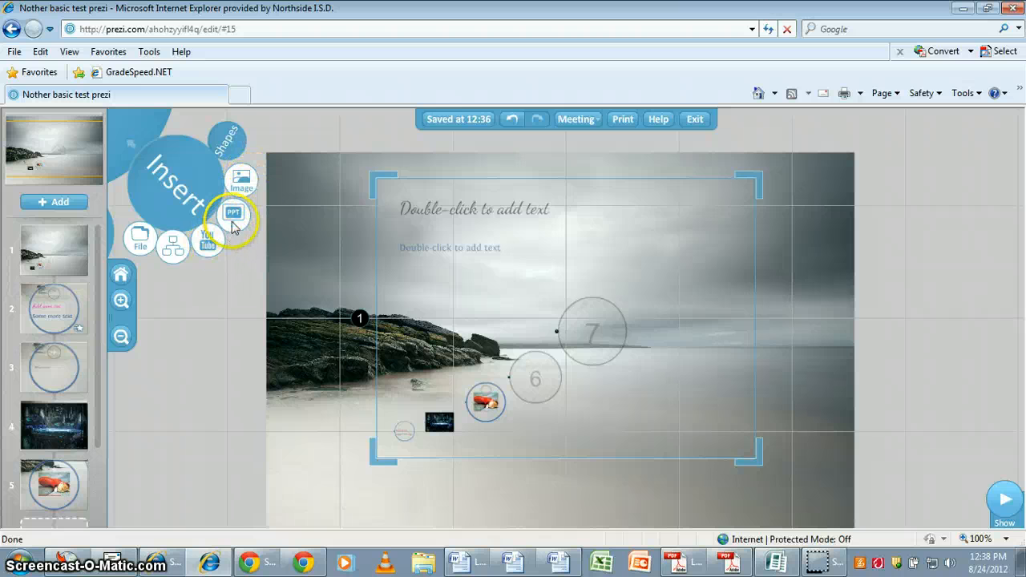
pyautogui.click(233, 214)
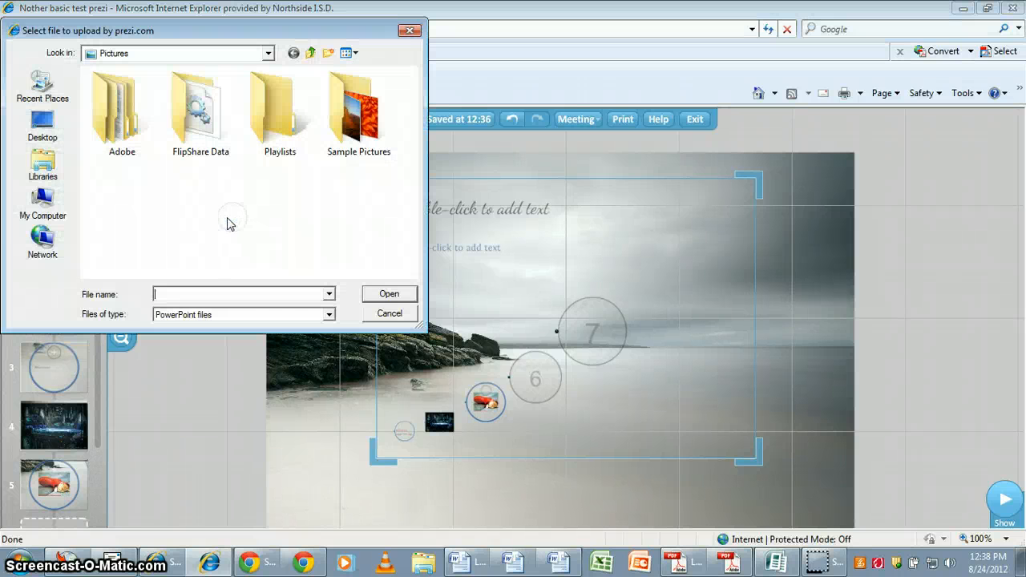
pyautogui.click(41, 200)
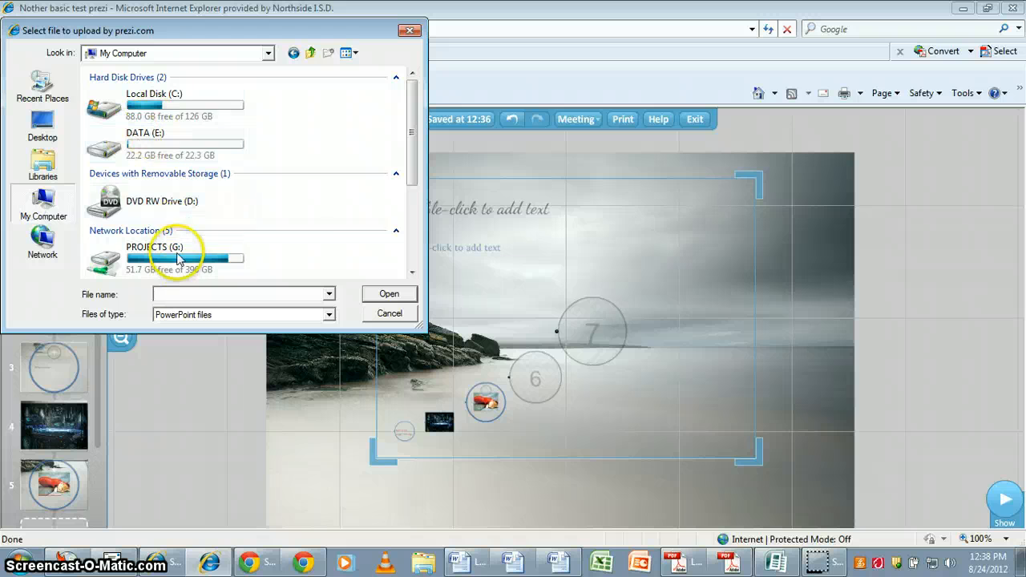
pyautogui.scroll(-3, 353, 209)
pyautogui.doubleClick(144, 138)
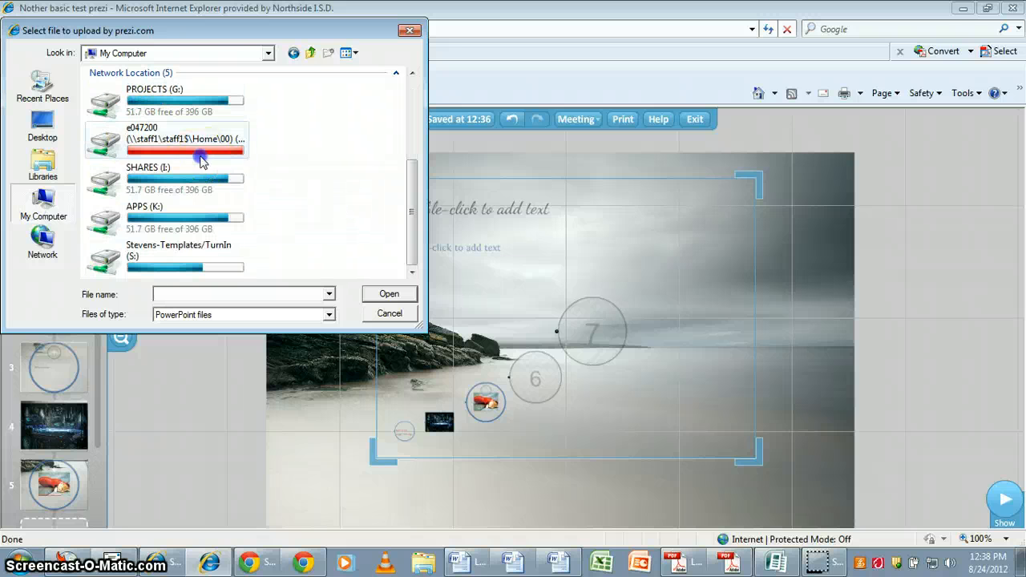
pyautogui.click(138, 94)
pyautogui.doubleClick(137, 94)
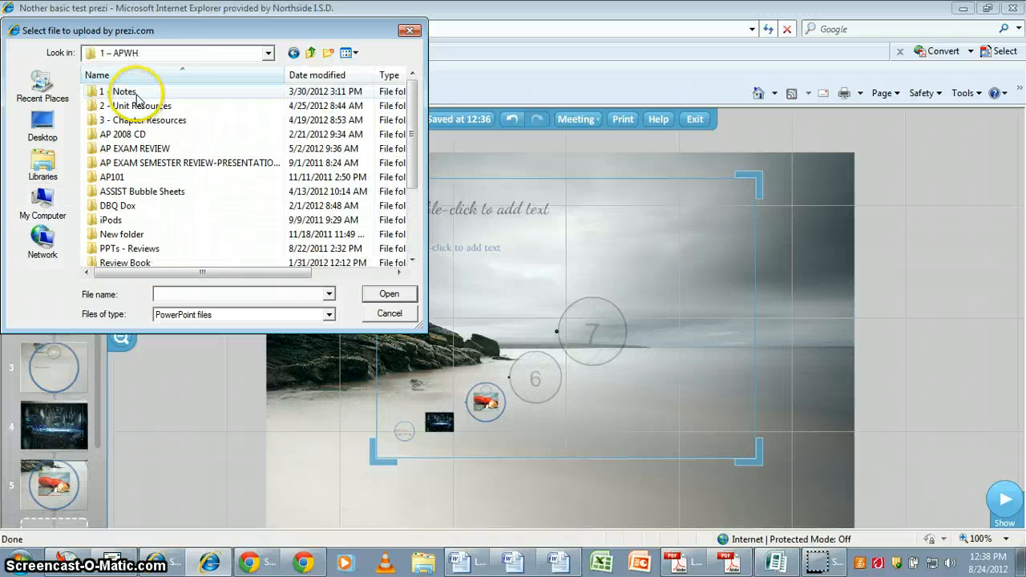
pyautogui.doubleClick(135, 94)
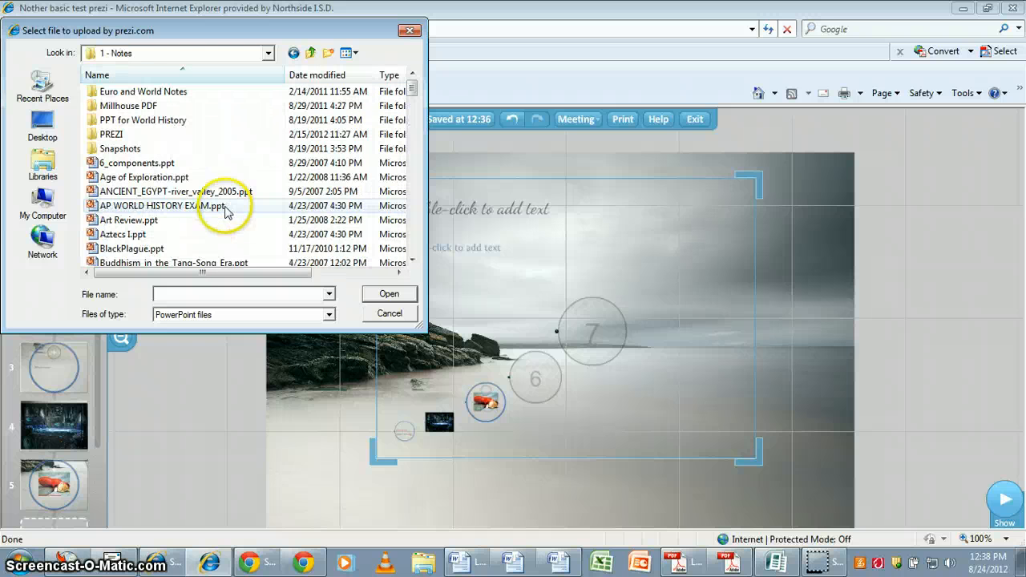
pyautogui.doubleClick(134, 167)
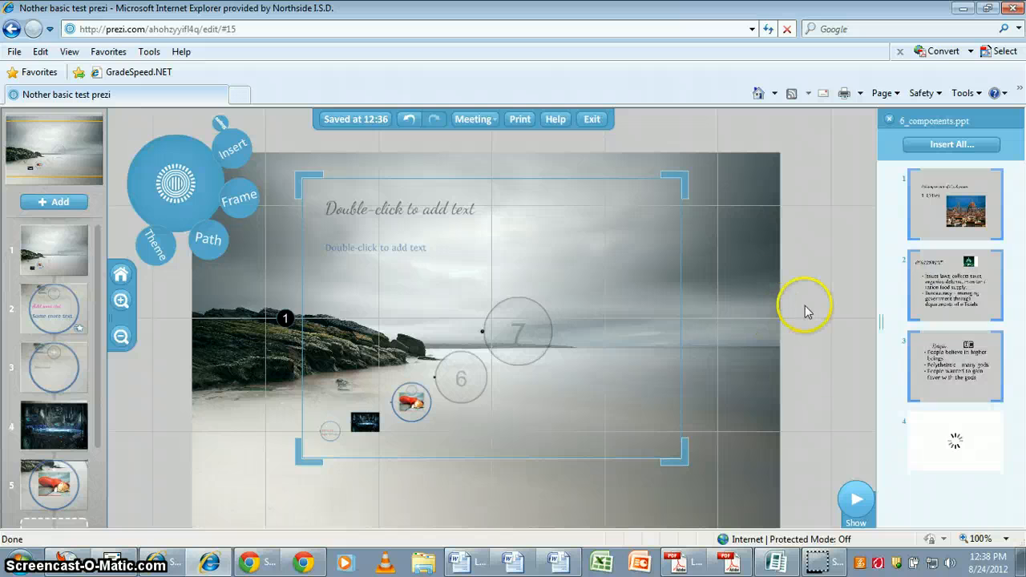
# Place the Cities slide with its Florence picture in circle 6 and nudge it right
pyautogui.scroll(-3, 73, 433)
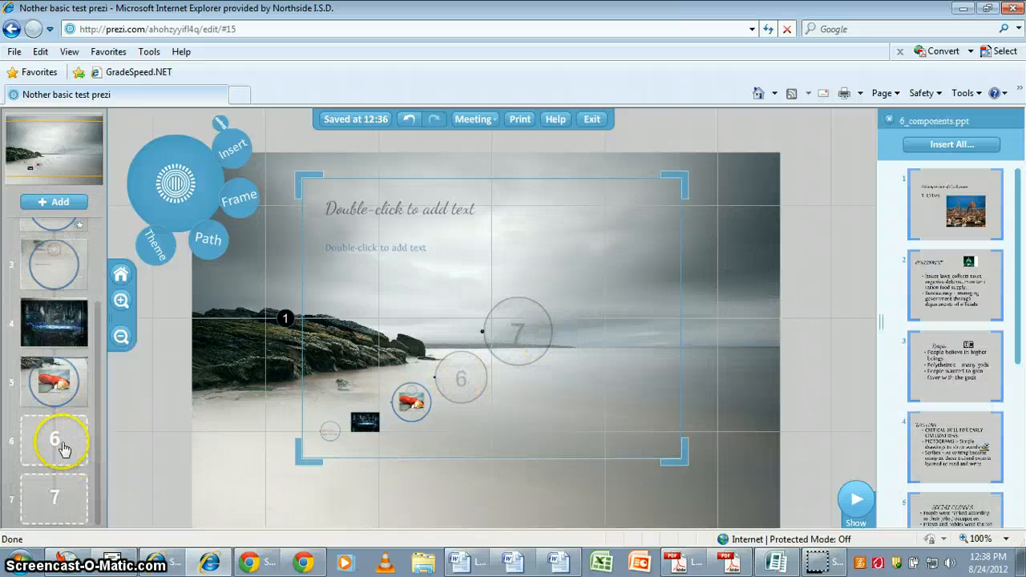
pyautogui.click(64, 449)
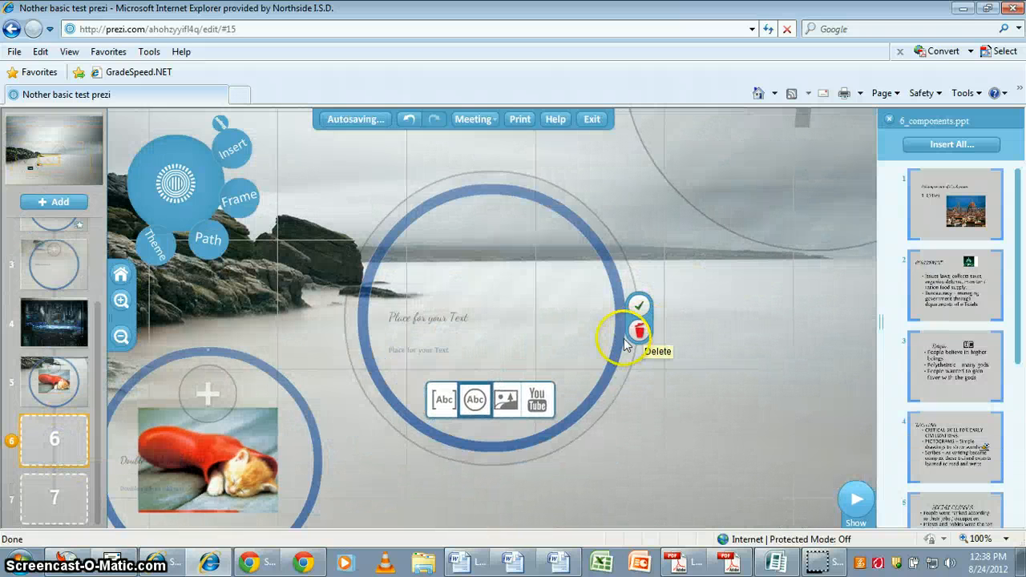
pyautogui.moveTo(958, 217); pyautogui.dragTo(480, 314)
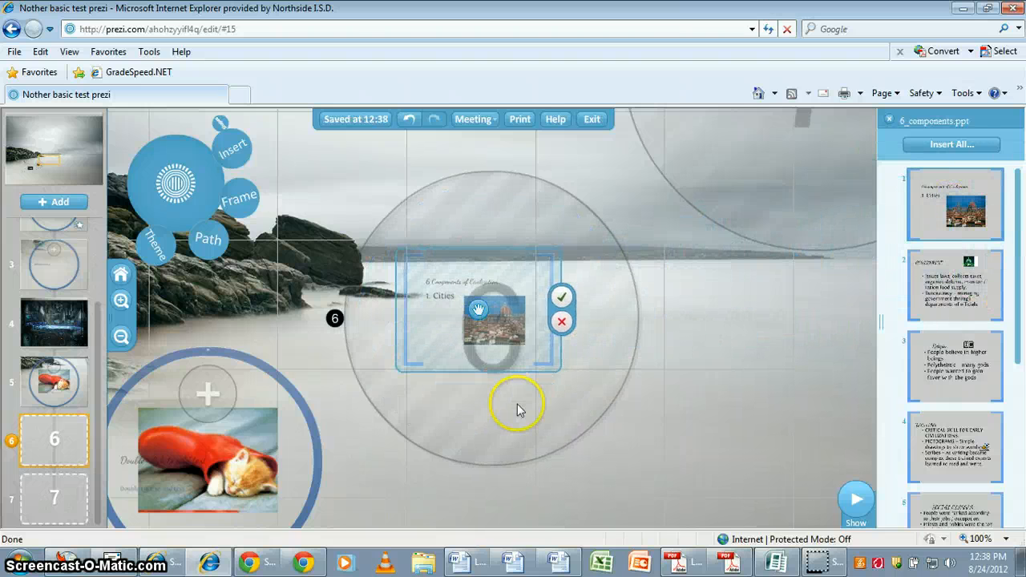
pyautogui.click(562, 298)
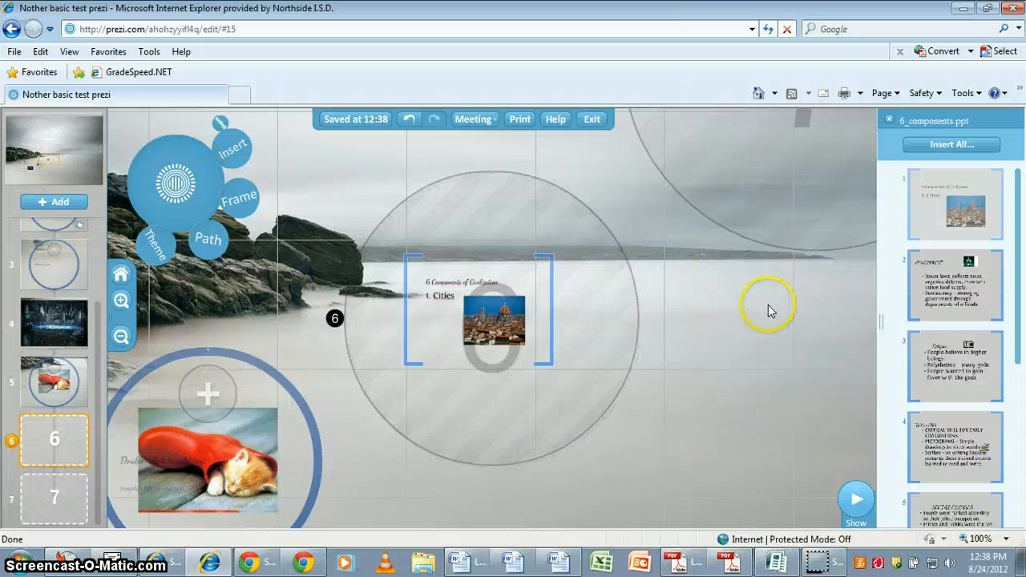
pyautogui.moveTo(492, 319)
pyautogui.mouseDown()
pyautogui.moveTo(483, 297)
pyautogui.moveTo(478, 349)
pyautogui.moveTo(477, 323)
pyautogui.moveTo(492, 315)
pyautogui.mouseUp()
pyautogui.moveTo(550, 293); pyautogui.dragTo(586, 275)
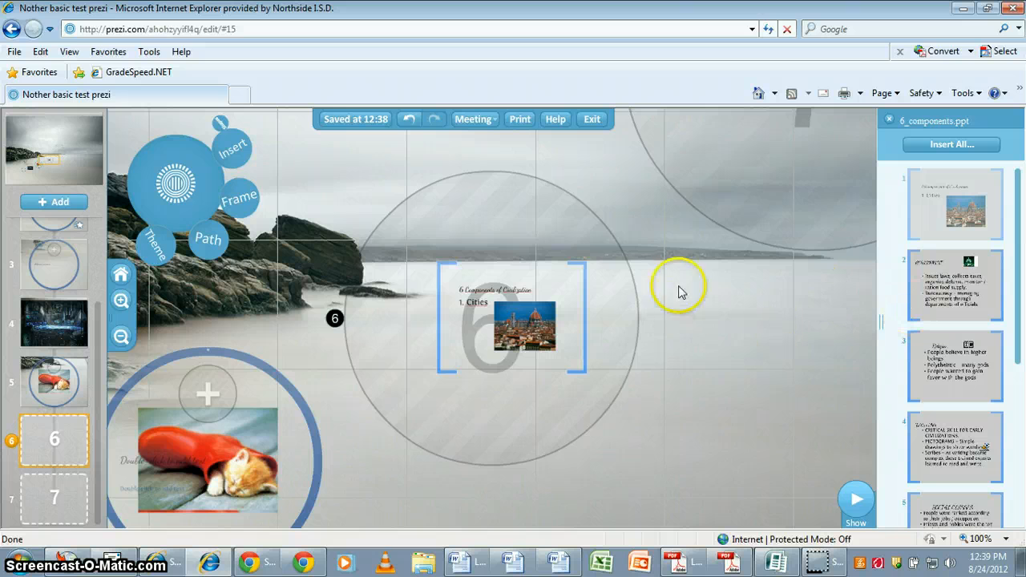
pyautogui.click(64, 505)
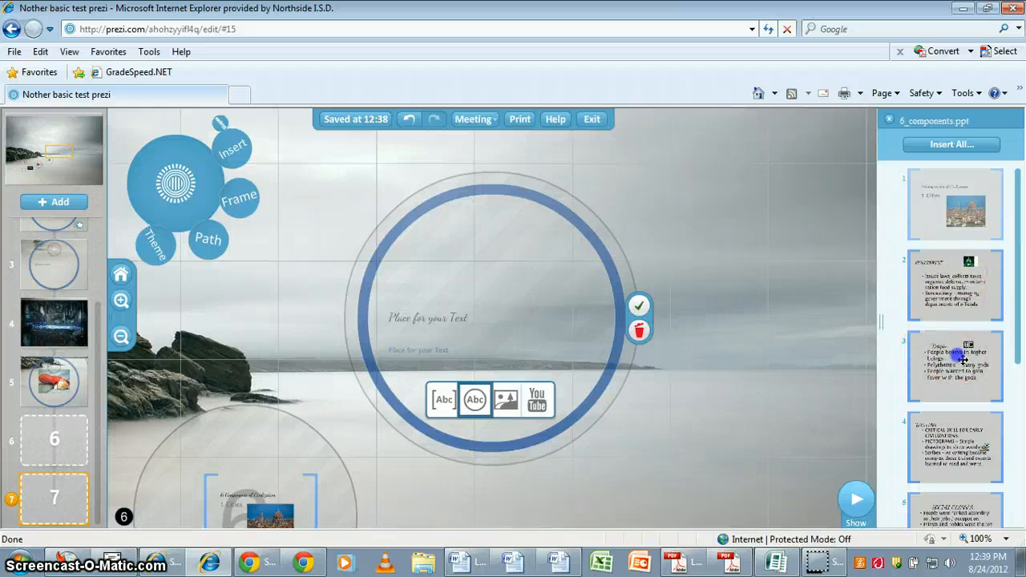
# Place the Religion slide into path circle 7 and start editing its bullet text
pyautogui.moveTo(963, 358); pyautogui.dragTo(482, 315)
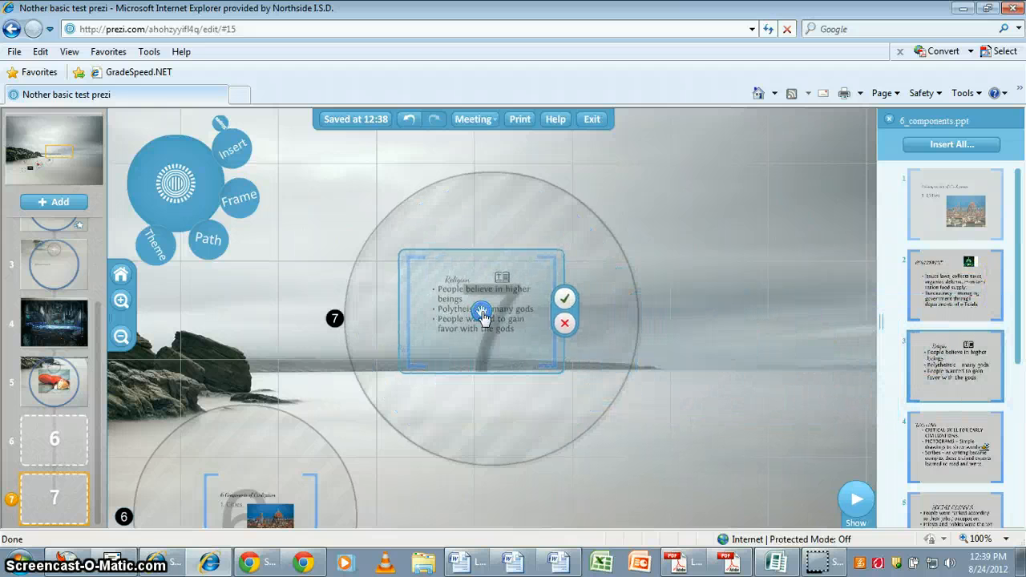
pyautogui.click(566, 300)
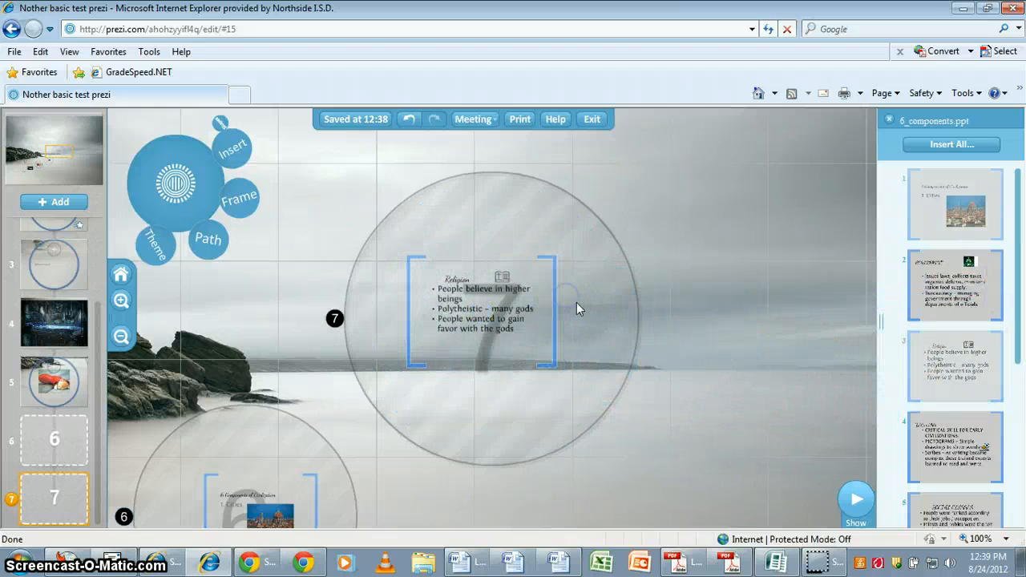
pyautogui.click(465, 296)
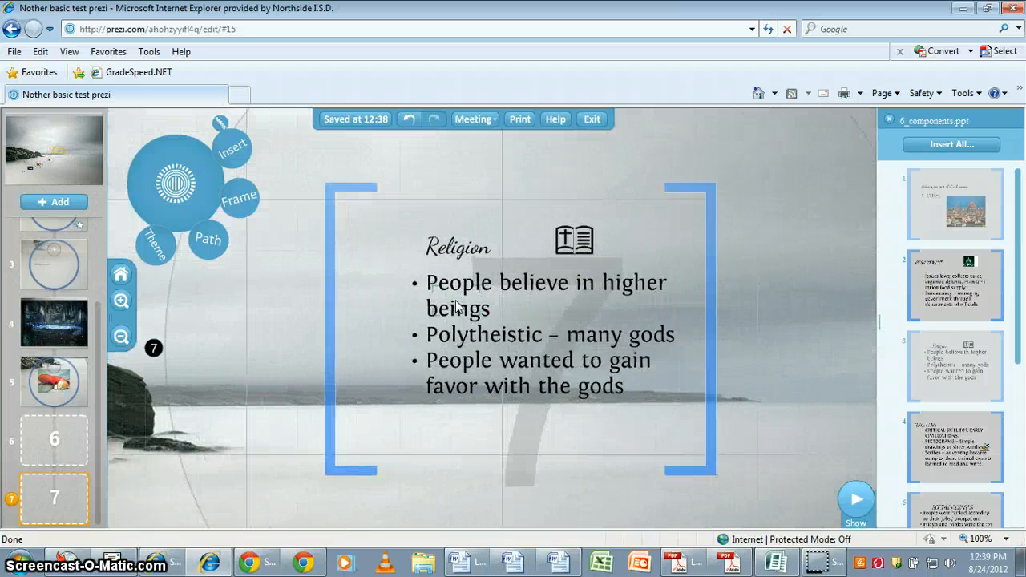
pyautogui.click(458, 299)
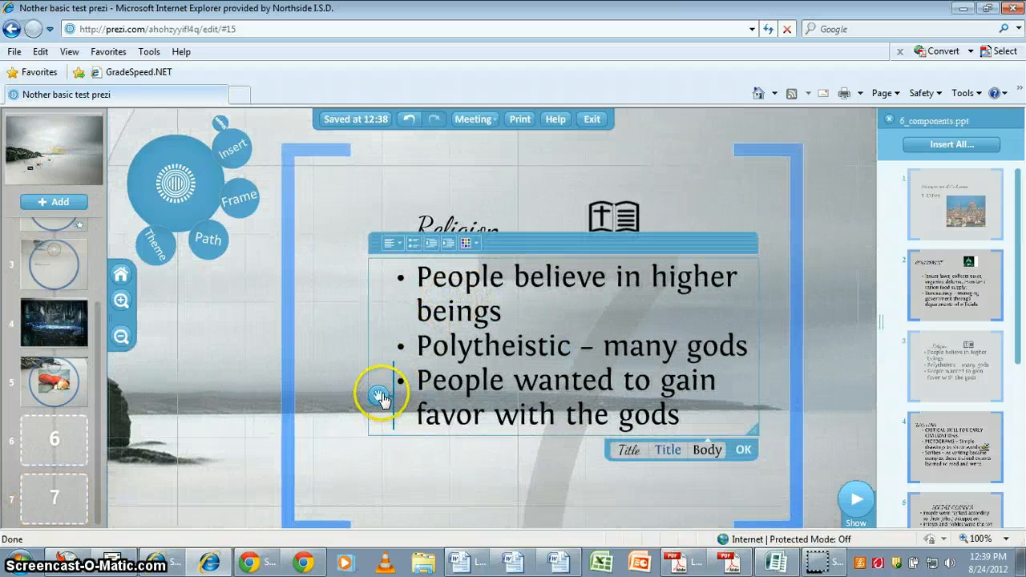
# Split the three Religion bullets into separate text blocks and stagger them diagonally
pyautogui.moveTo(377, 398); pyautogui.dragTo(309, 474)
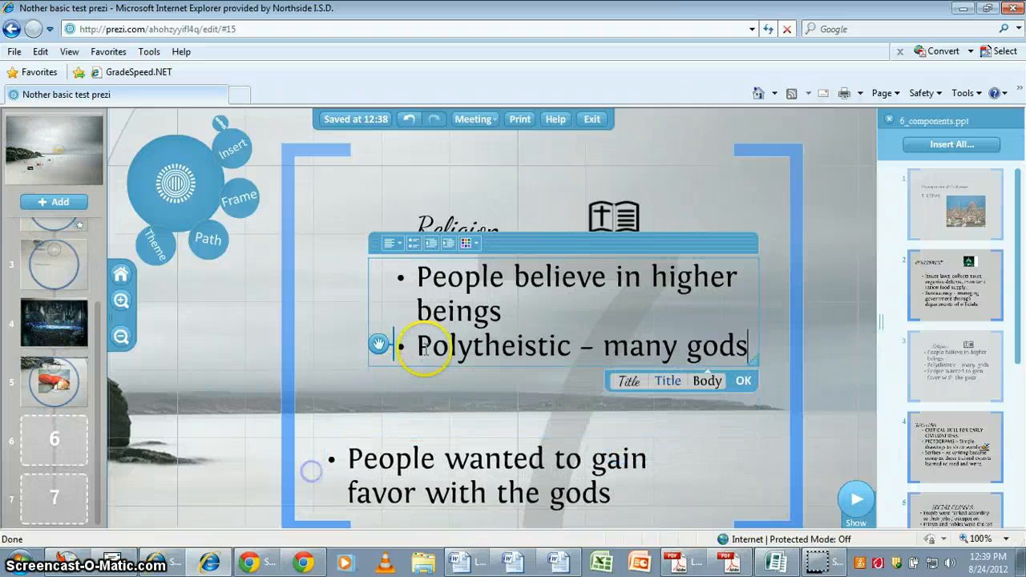
pyautogui.moveTo(378, 347); pyautogui.dragTo(360, 401)
pyautogui.click(393, 291)
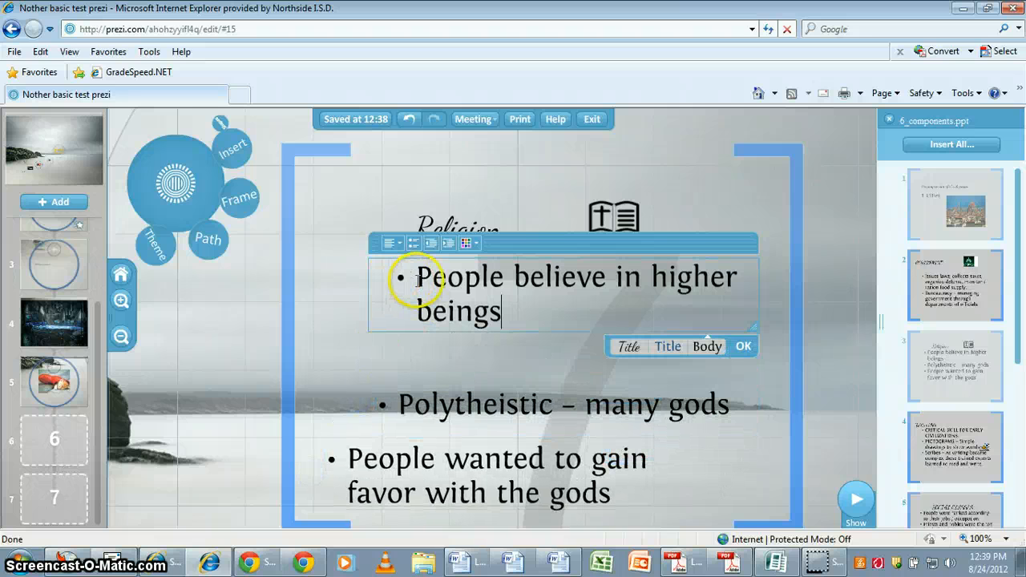
pyautogui.click(748, 346)
pyautogui.moveTo(464, 281); pyautogui.dragTo(380, 278)
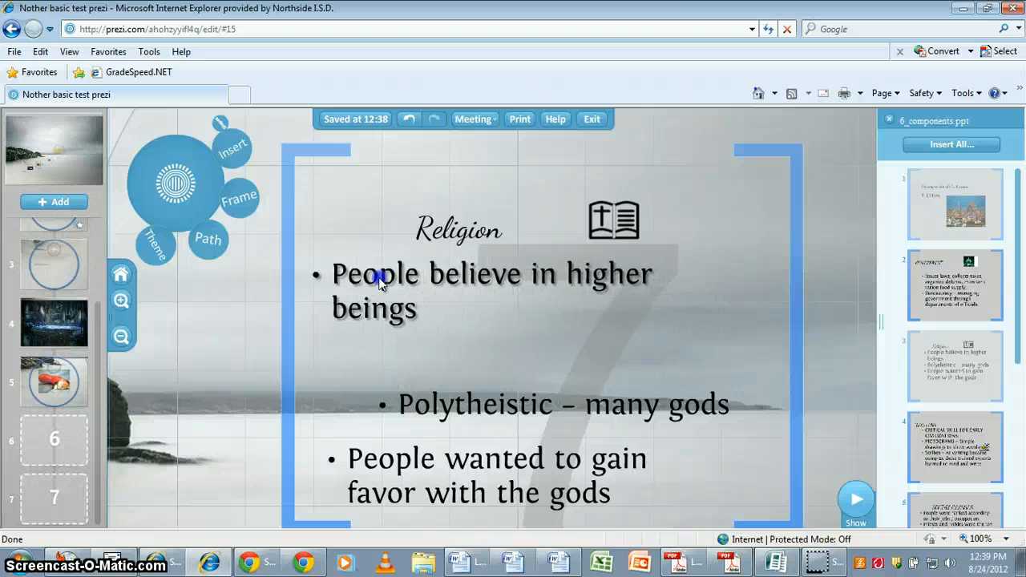
pyautogui.moveTo(465, 394); pyautogui.dragTo(509, 366)
pyautogui.moveTo(458, 472); pyautogui.dragTo(488, 442)
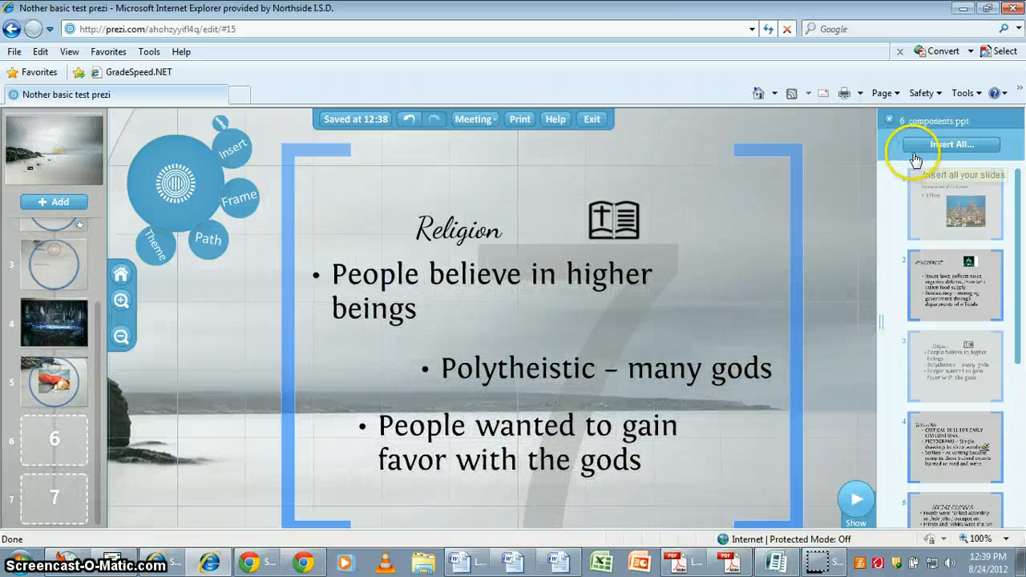
pyautogui.click(120, 275)
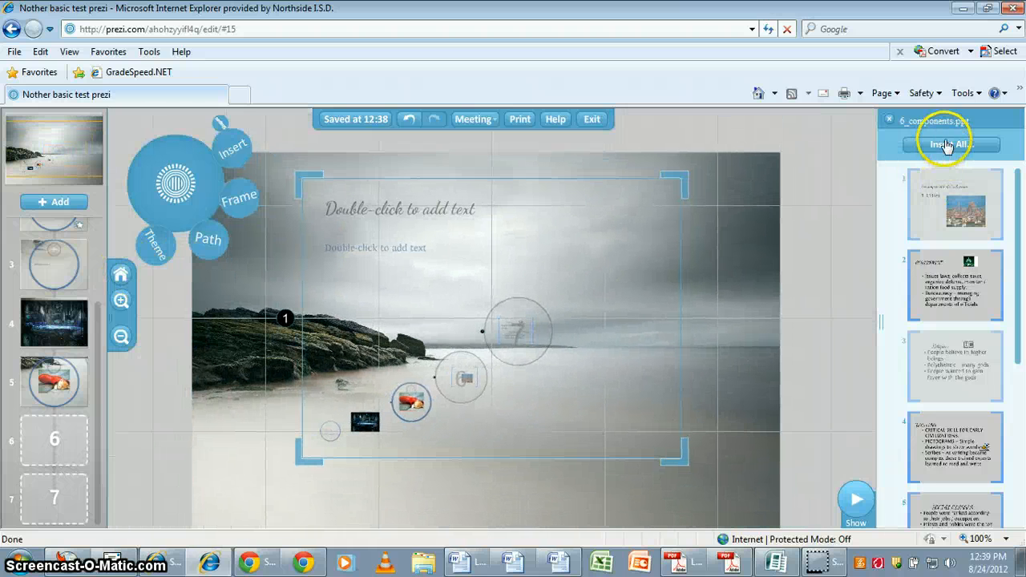
# Insert all remaining slides in the radial arrow layout with a connecting path, adding steps 8–15
pyautogui.click(947, 144)
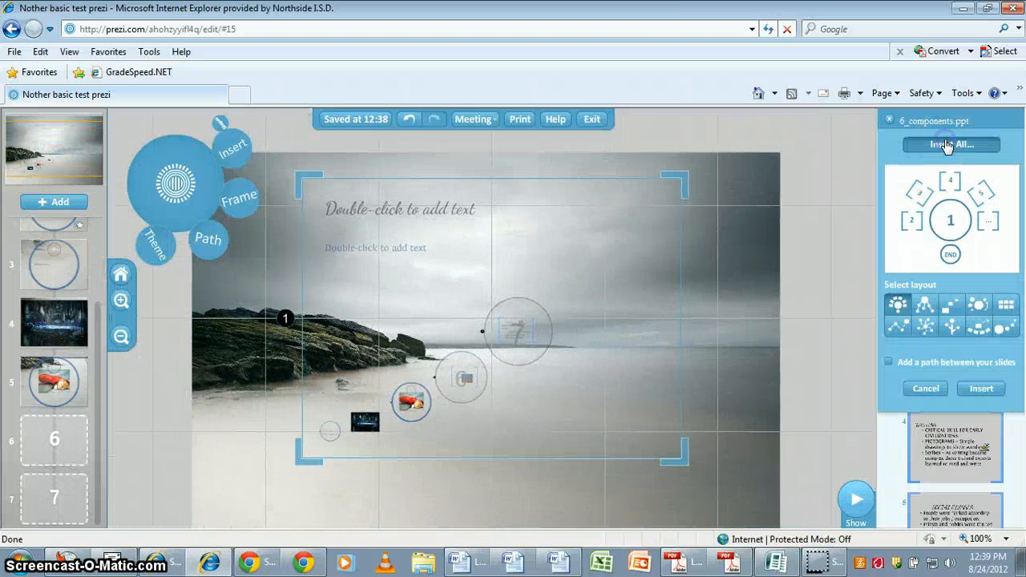
pyautogui.click(926, 329)
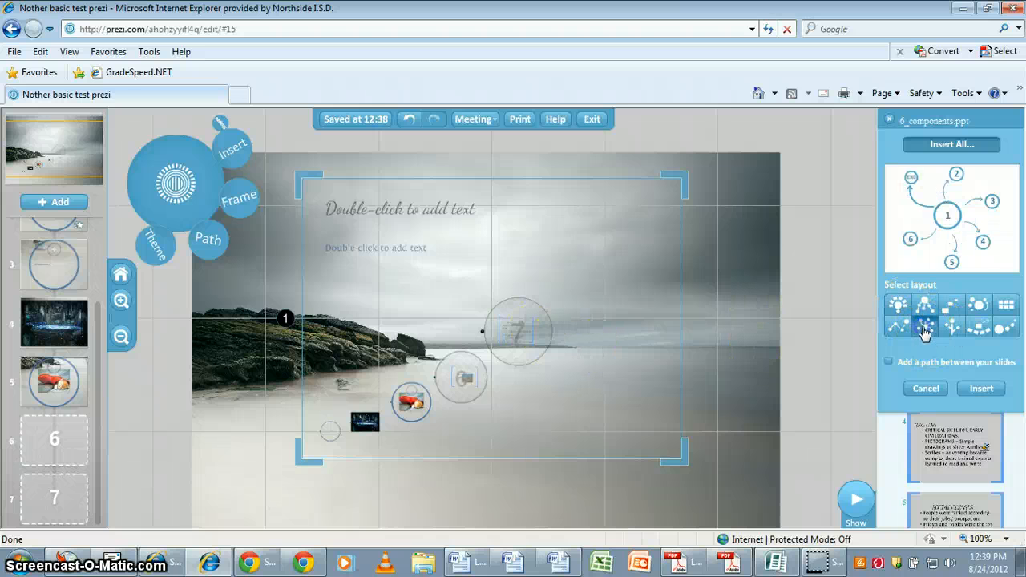
pyautogui.click(891, 362)
pyautogui.click(982, 391)
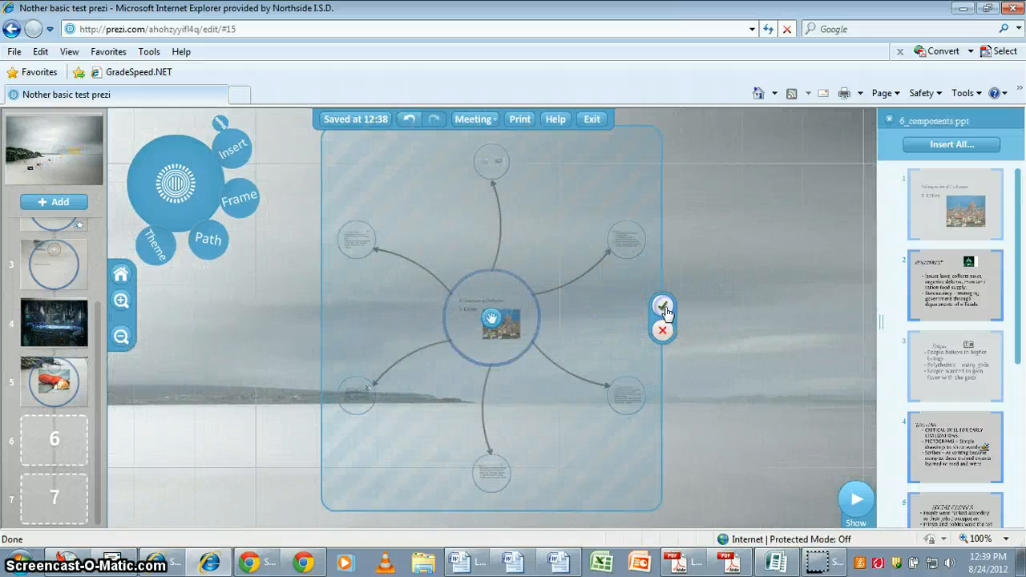
pyautogui.click(663, 307)
pyautogui.click(728, 350)
pyautogui.click(523, 338)
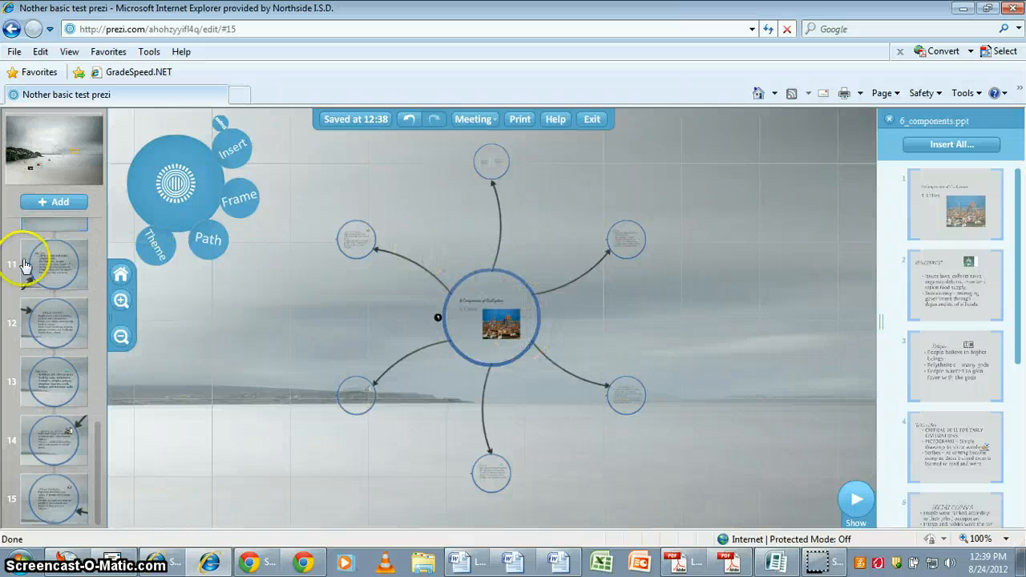
pyautogui.scroll(5, 52, 425)
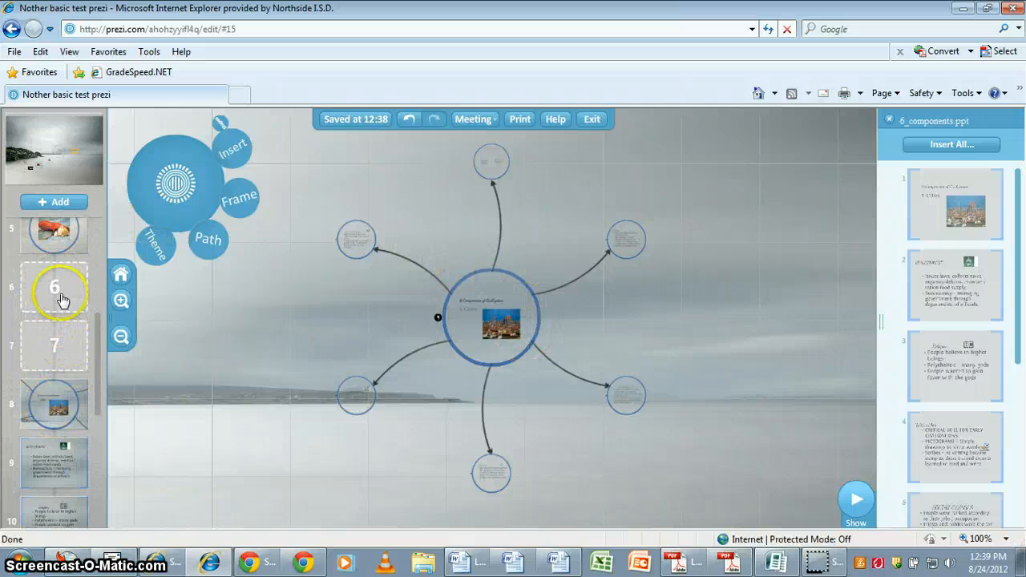
# Delete the two empty placeholder points 6 and 7 from the path
pyautogui.click(211, 242)
pyautogui.click(71, 258)
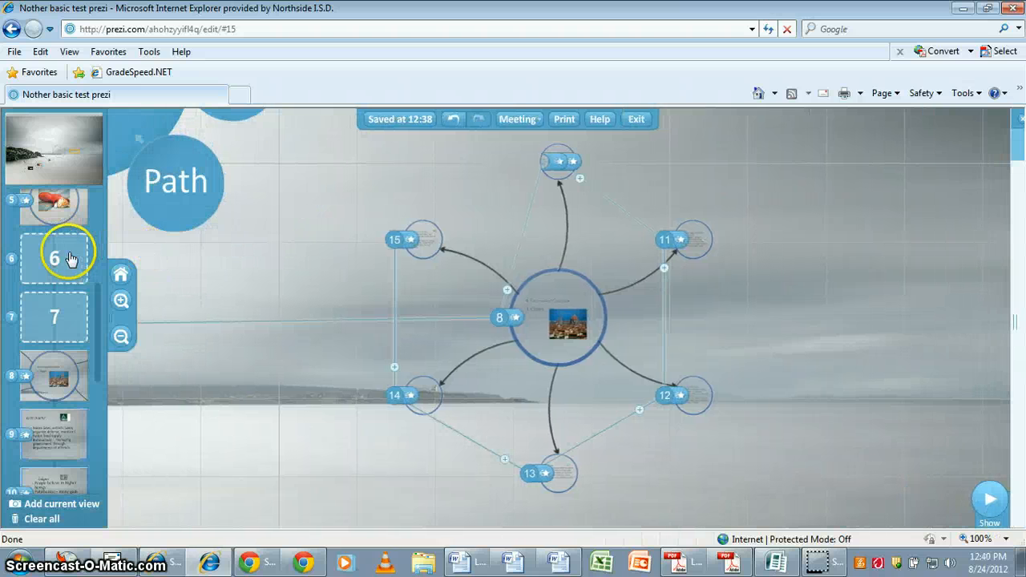
pyautogui.click(83, 238)
pyautogui.click(84, 238)
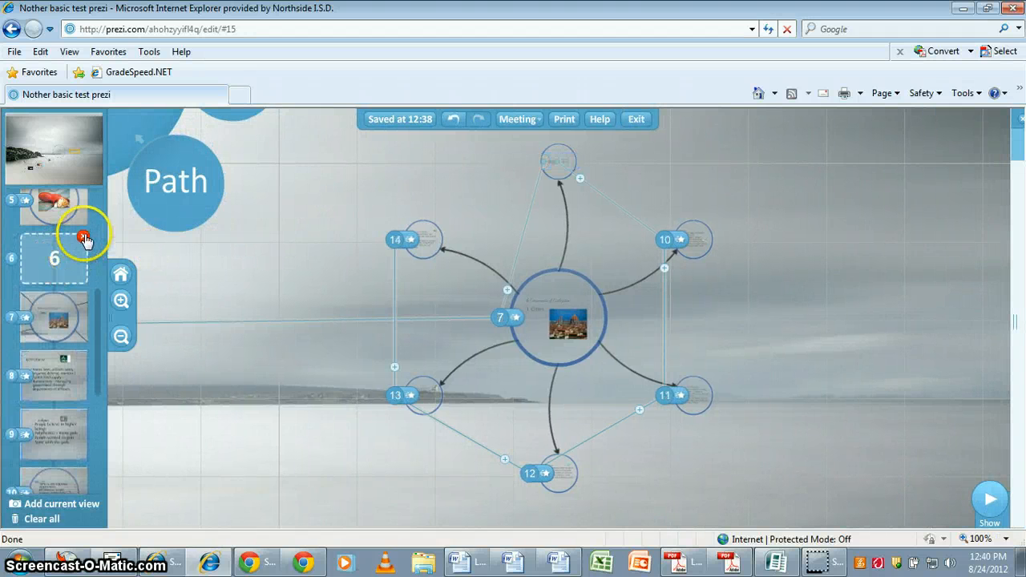
pyautogui.click(172, 189)
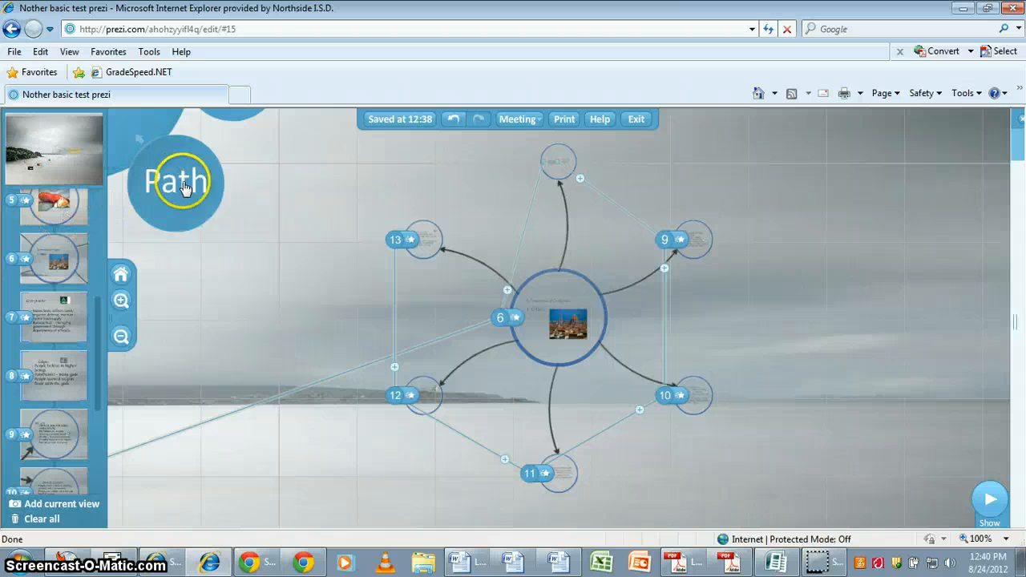
pyautogui.click(138, 138)
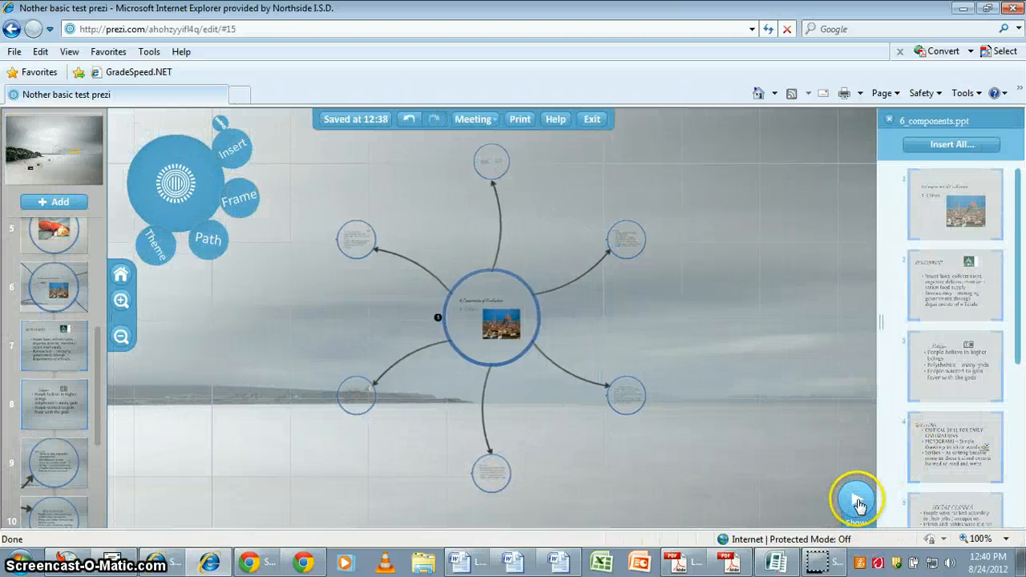
# Step through path points 5–10: kitten, Cities, Government, Religion, Writing, Social Classes
pyautogui.click(40, 287)
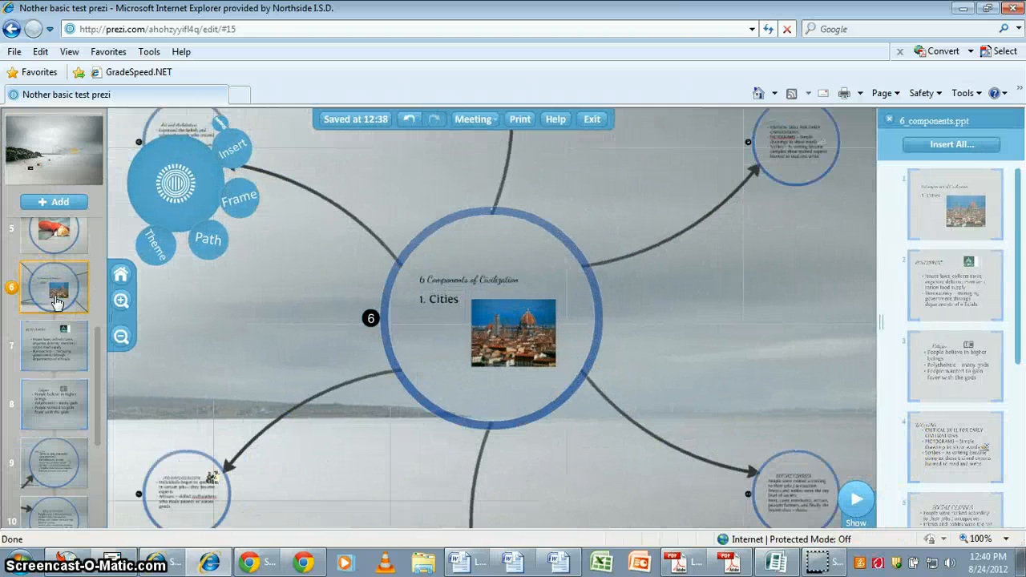
pyautogui.click(57, 232)
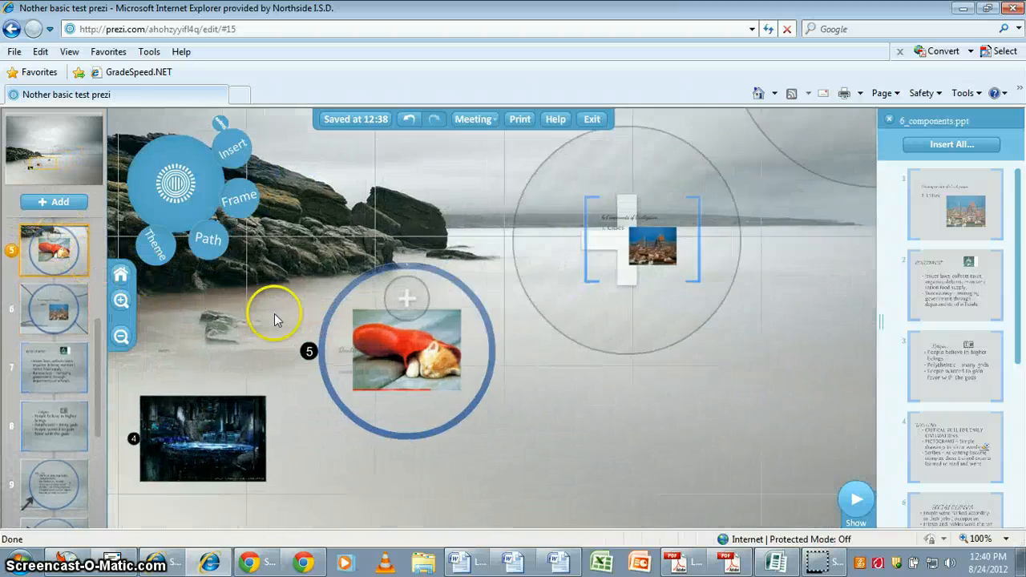
pyautogui.click(46, 327)
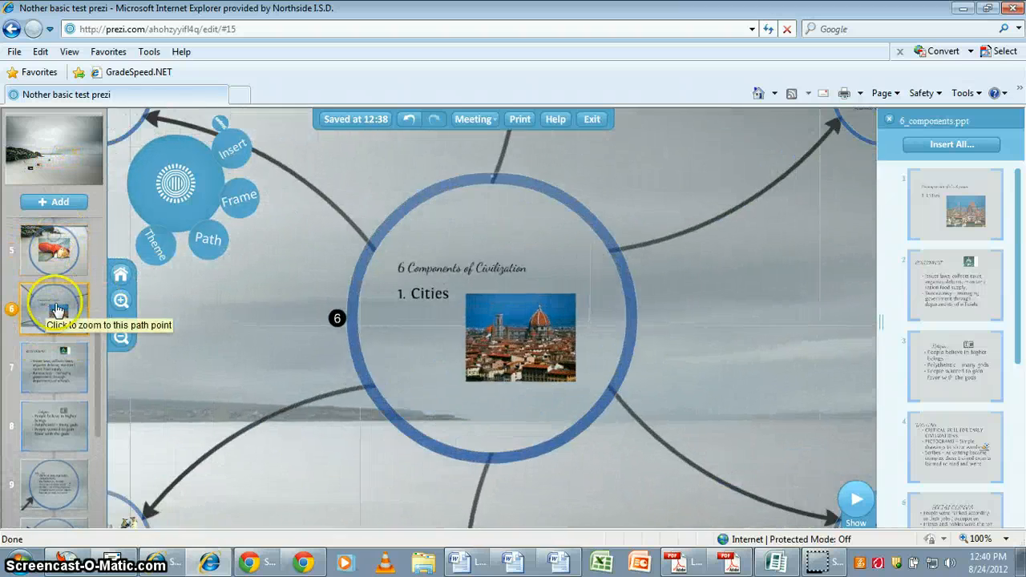
pyautogui.click(56, 368)
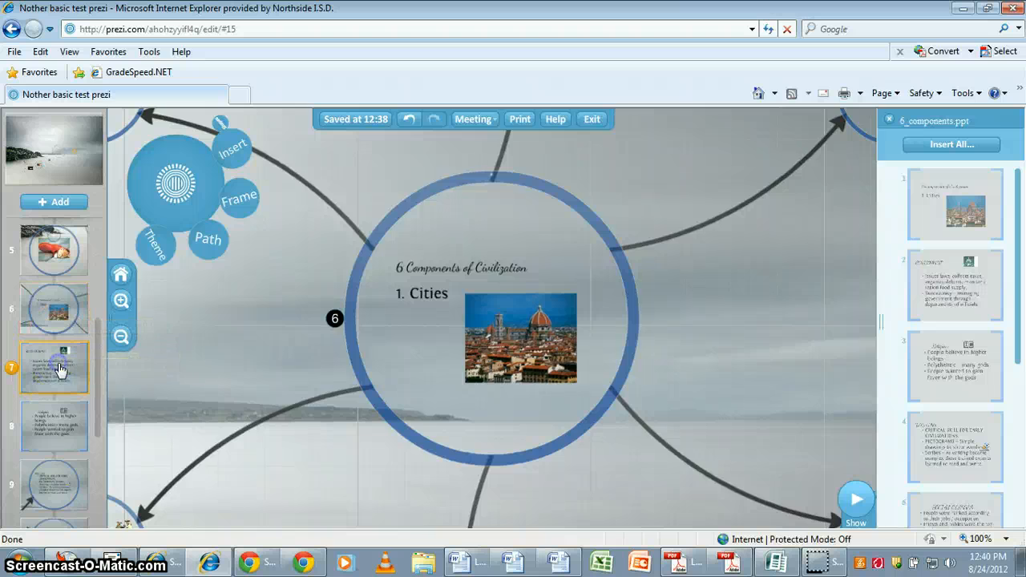
pyautogui.click(54, 417)
pyautogui.click(56, 486)
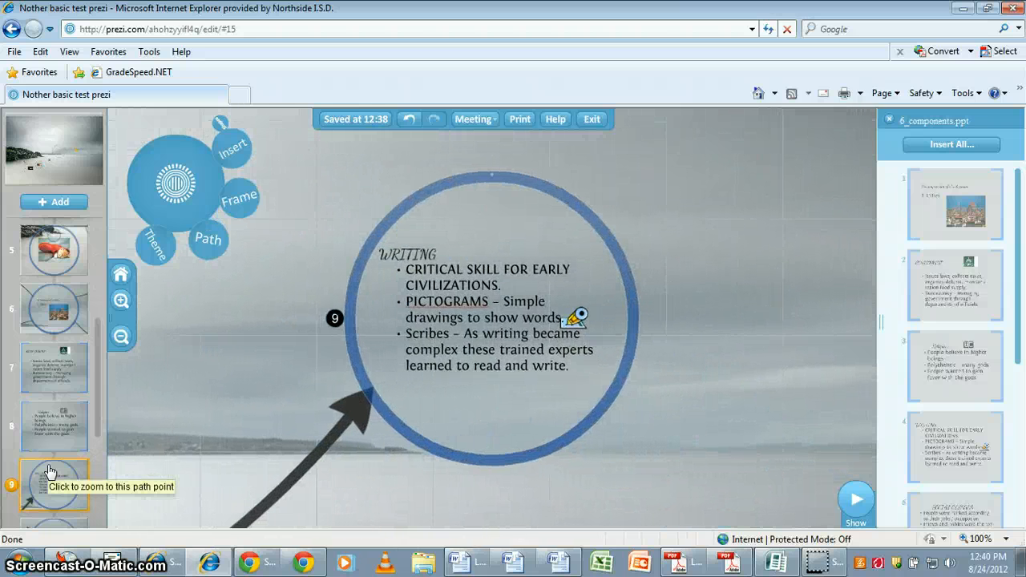
pyautogui.scroll(-3, 56, 411)
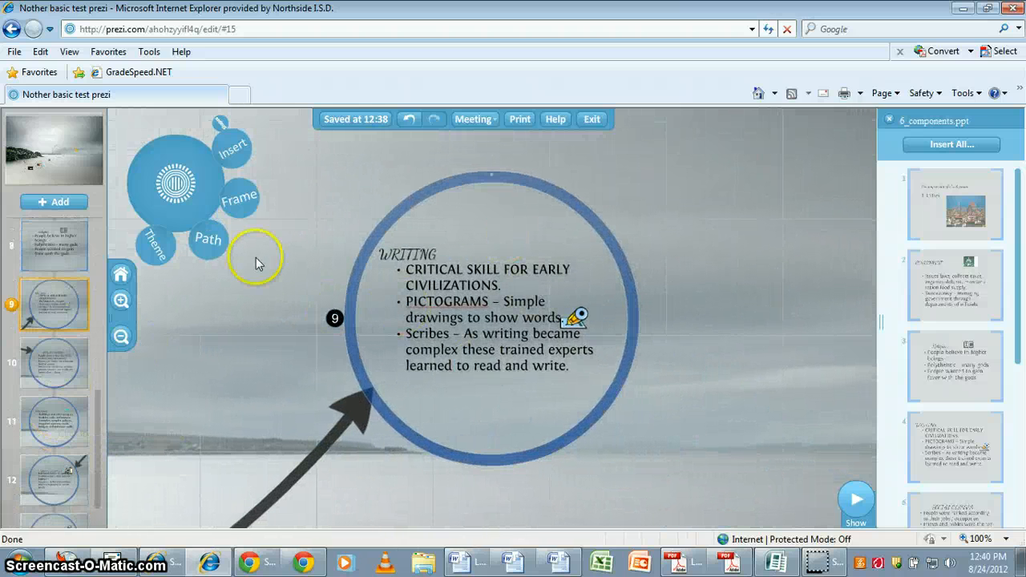
pyautogui.click(55, 361)
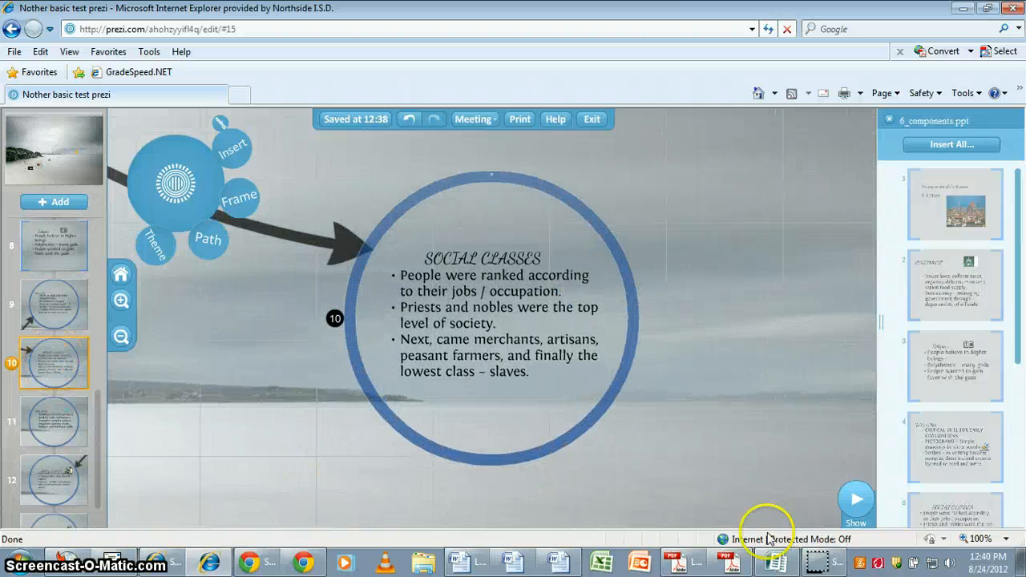